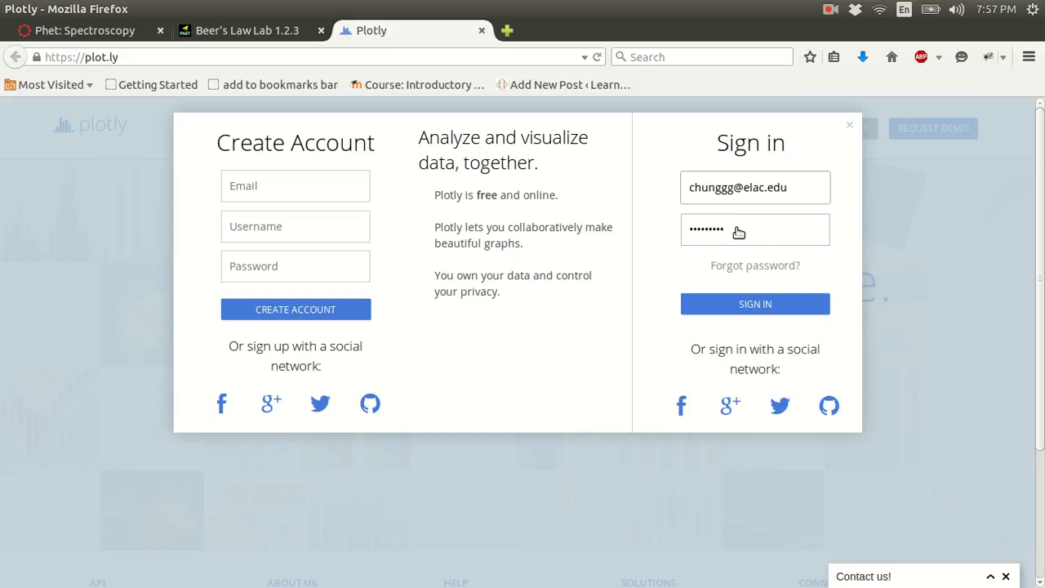
# - Submit the sign-in form for the account and start a new project
pyautogui.press('Return')
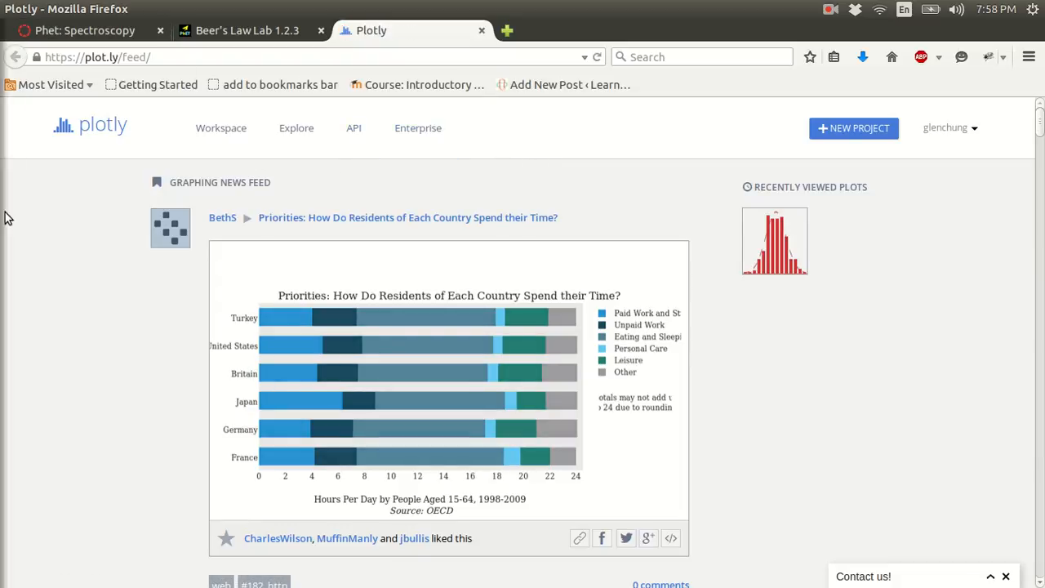
pyautogui.moveTo(3, 217)
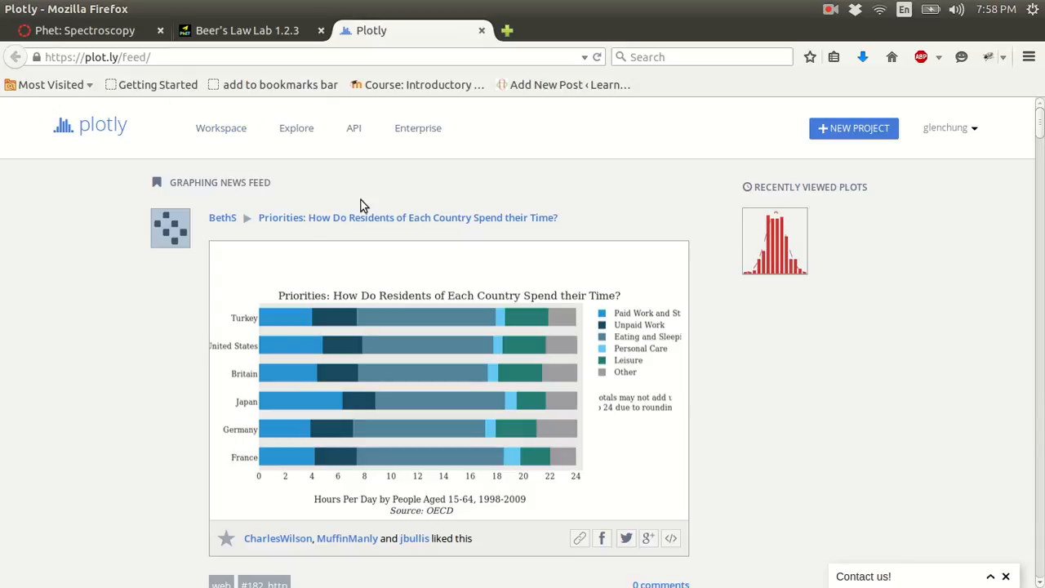
pyautogui.click(868, 133)
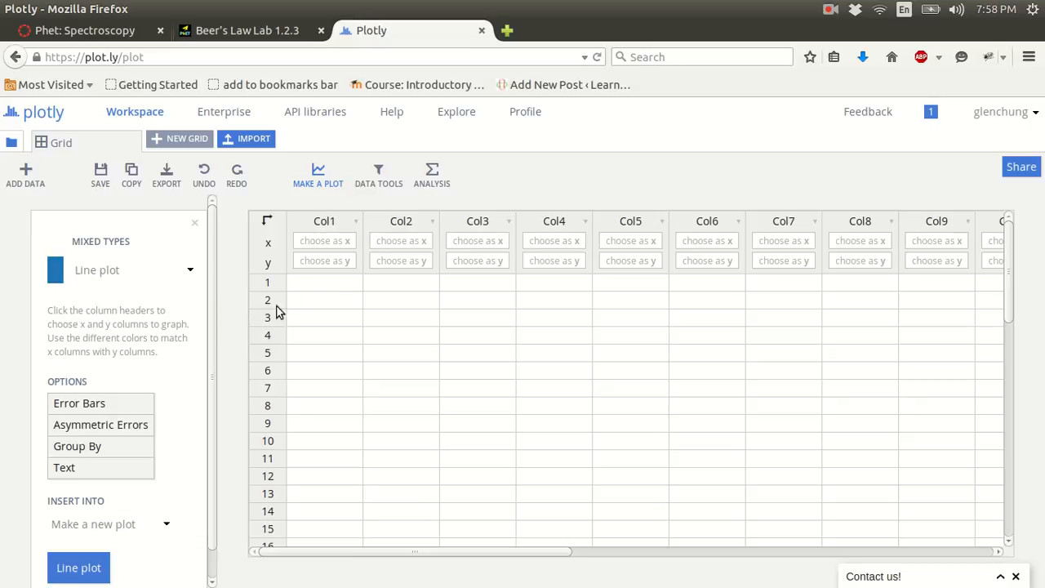
pyautogui.scroll(-1, 180, 318)
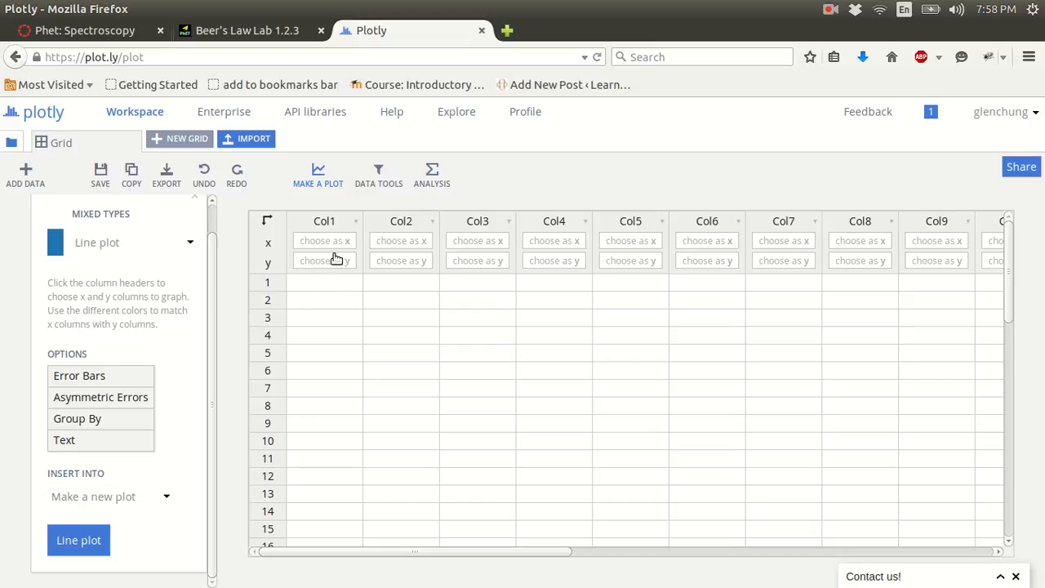
pyautogui.click(531, 112)
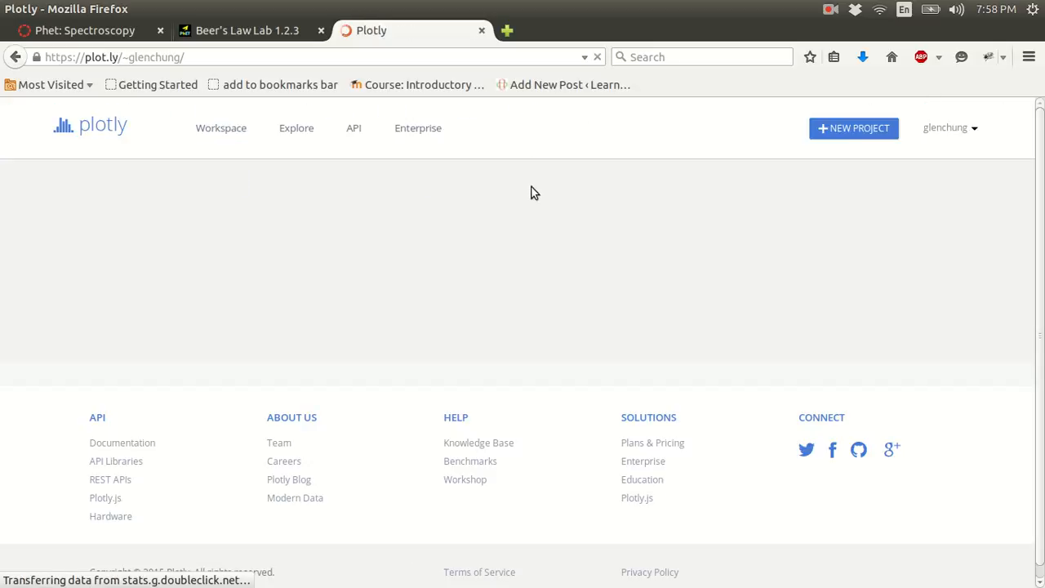
pyautogui.click(16, 59)
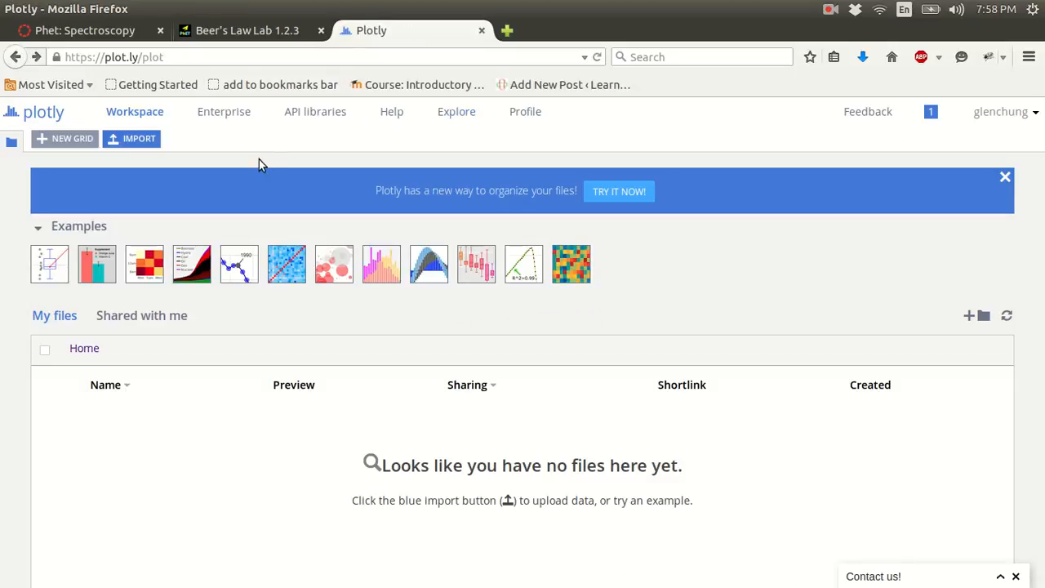
pyautogui.click(68, 141)
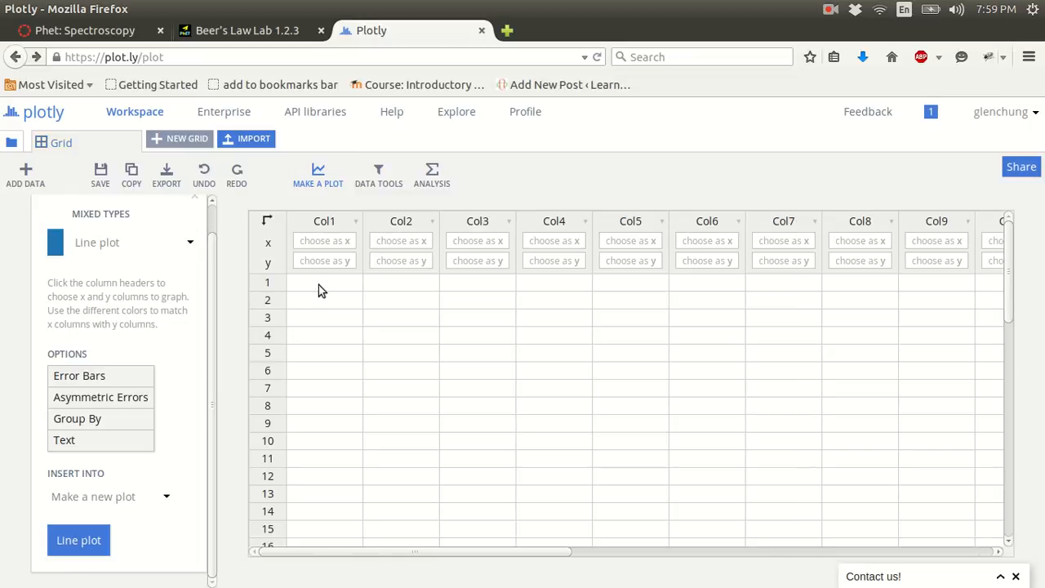
# - Set the plot type to Scatter plot and select the first cell of Col1 in the grid
pyautogui.click(194, 243)
pyautogui.click(162, 287)
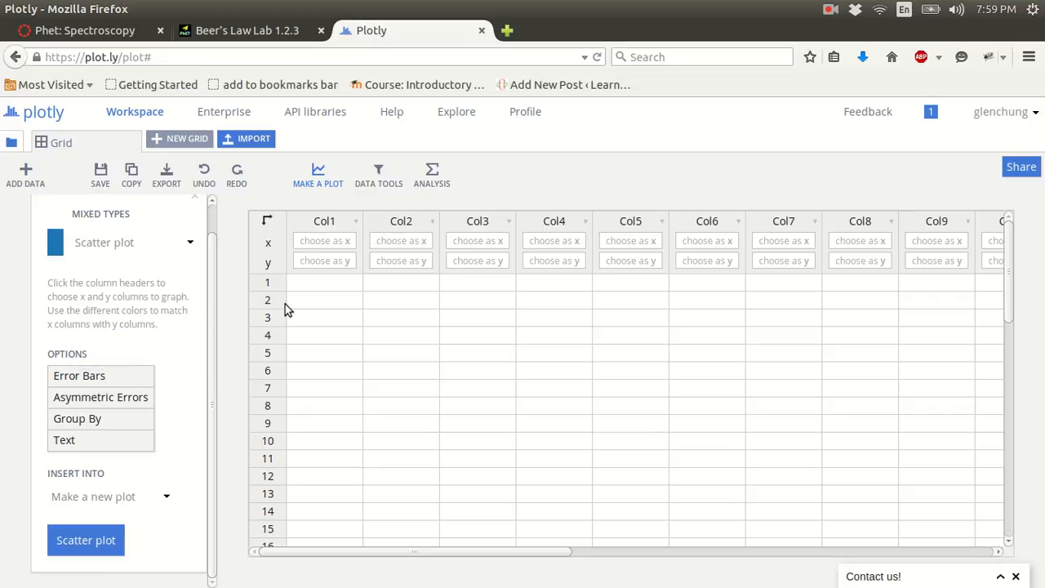
pyautogui.click(302, 286)
# - Switch to the Beer's Law Lab simulation and check the graphing instructions of question 7 in the LibreOffice Writer worksheet
pyautogui.click(216, 35)
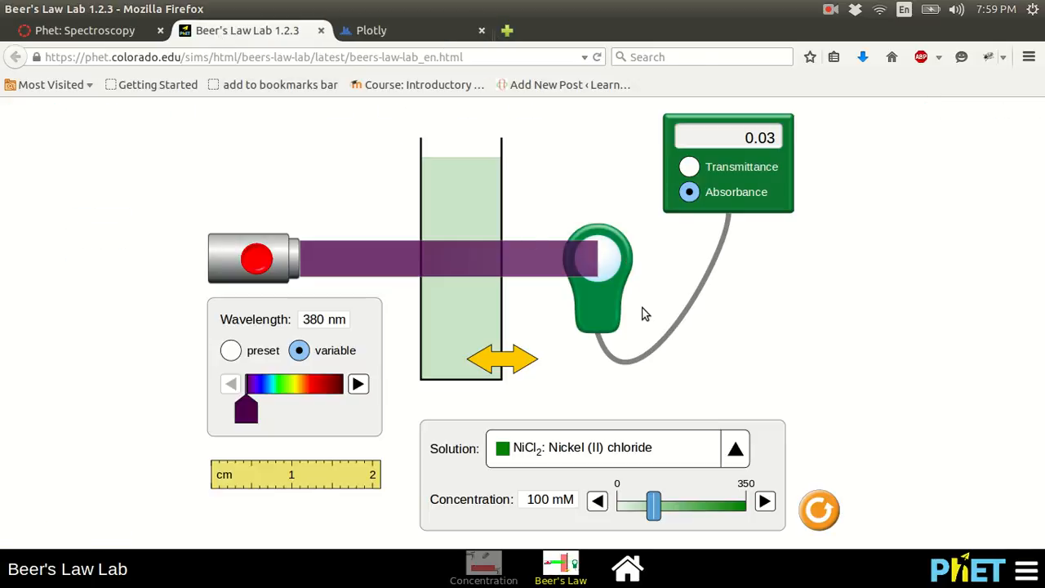
pyautogui.hotkey('alt', 'Tab')
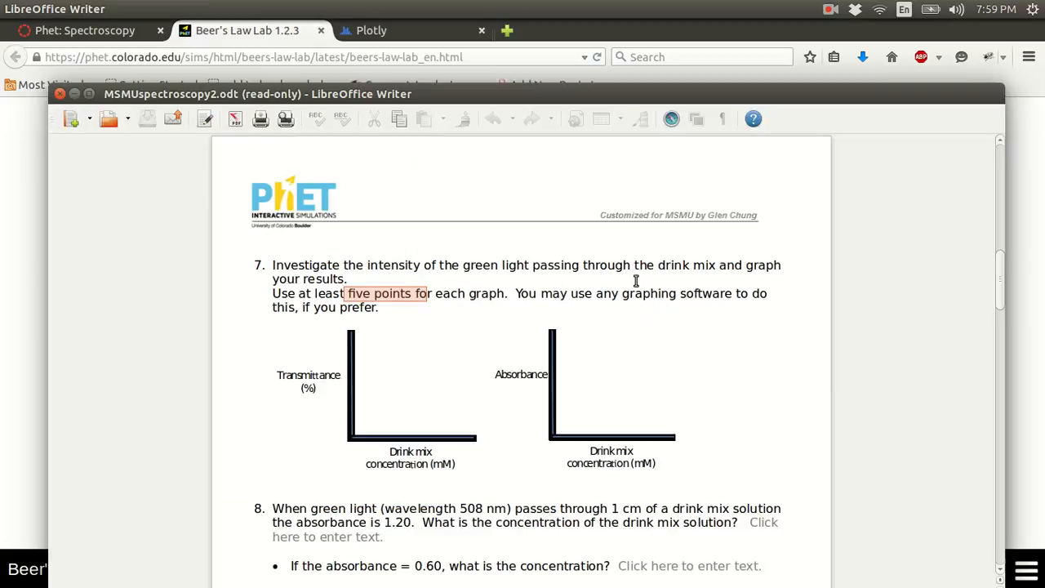
pyautogui.hotkey('alt', 'Tab')
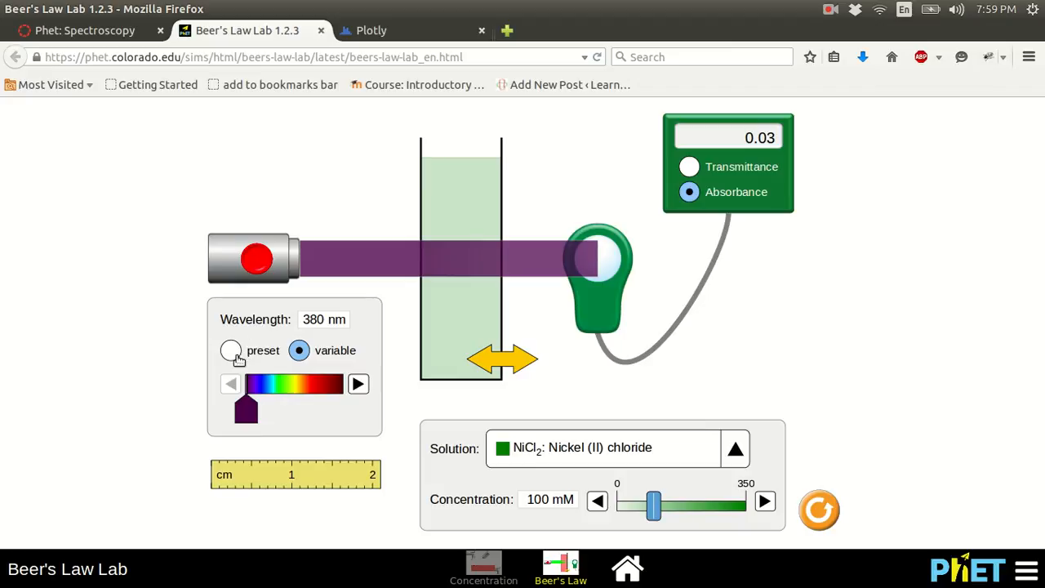
# - Set the simulation's light source to a variable wavelength of 512 nm
pyautogui.click(232, 353)
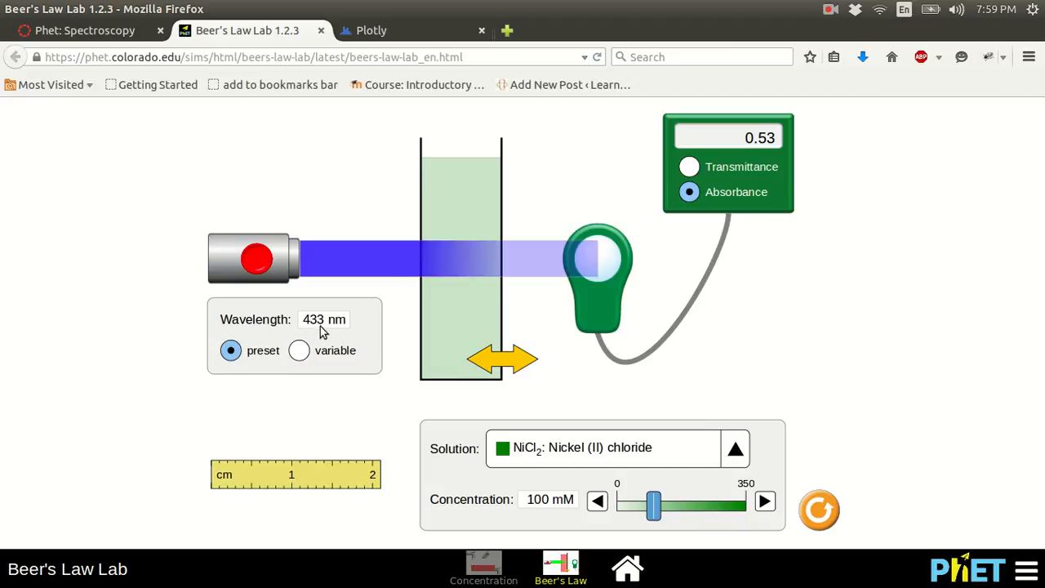
pyautogui.click(299, 350)
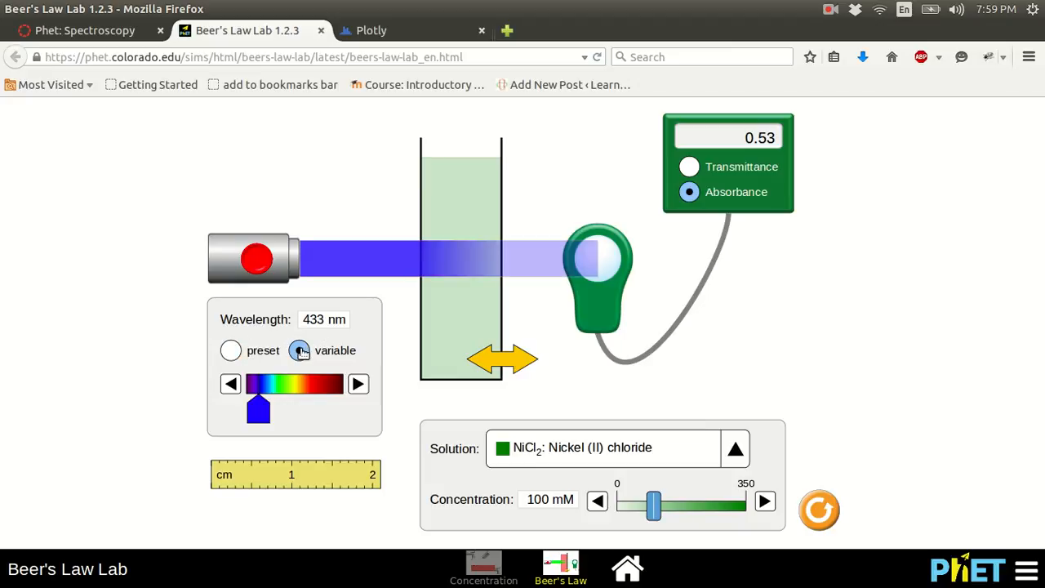
pyautogui.moveTo(261, 422); pyautogui.dragTo(279, 411)
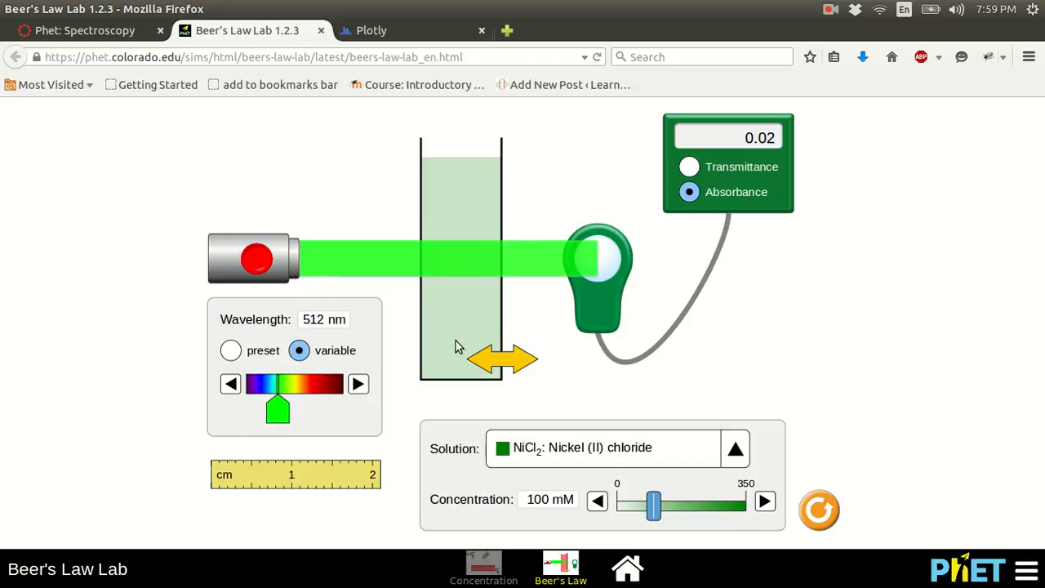
# - Change the solution to Drink mix with a concentration of 198 mM and move the detector next to the cuvette
pyautogui.click(588, 447)
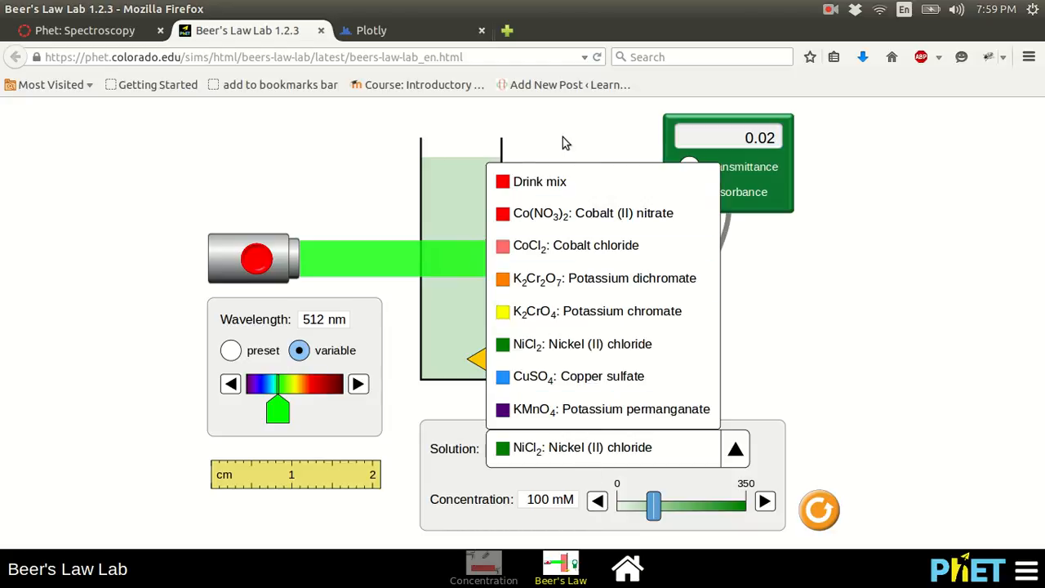
pyautogui.click(539, 178)
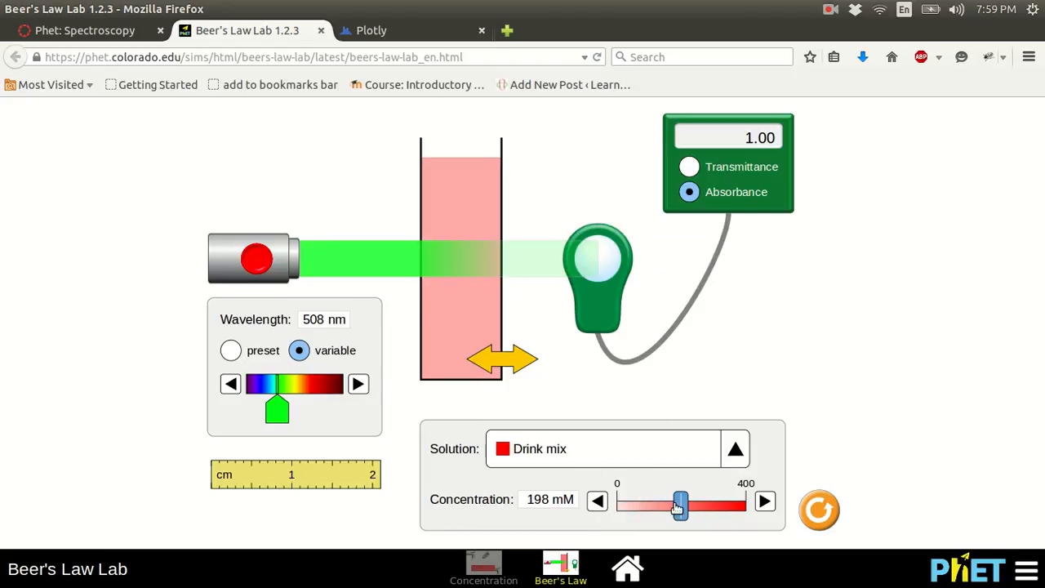
pyautogui.moveTo(602, 308); pyautogui.dragTo(555, 309)
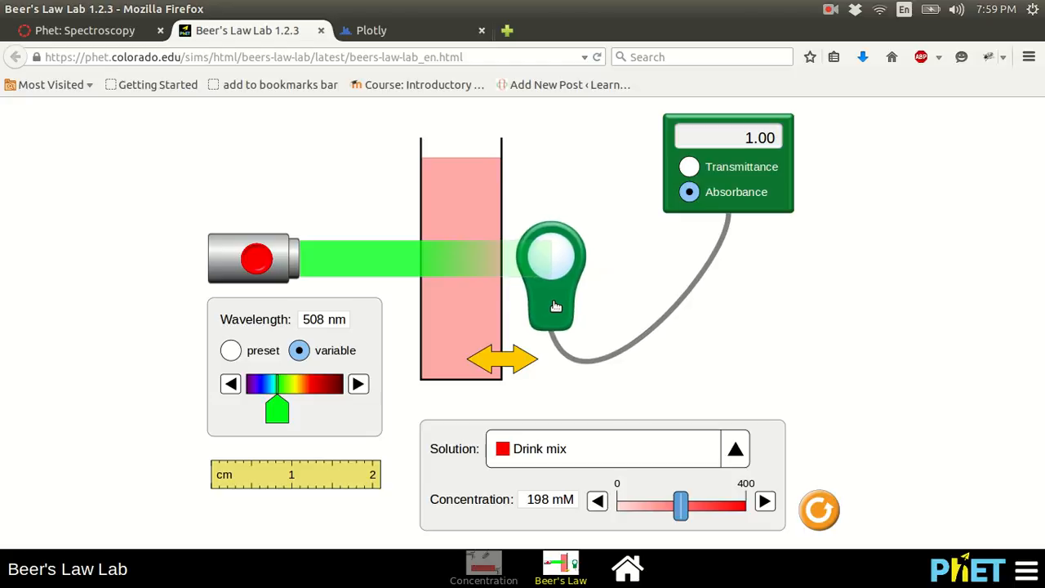
# - Review the axes of the absorbance versus drink mix concentration graph in the Writer worksheet and return to the simulation
pyautogui.hotkey('alt', 'Tab')
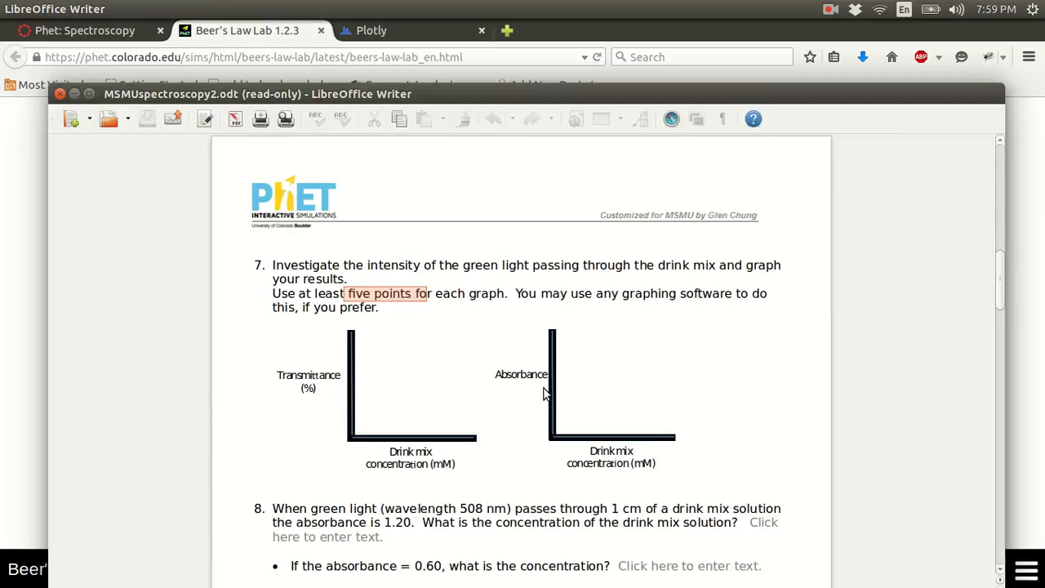
pyautogui.hotkey('alt', 'Tab')
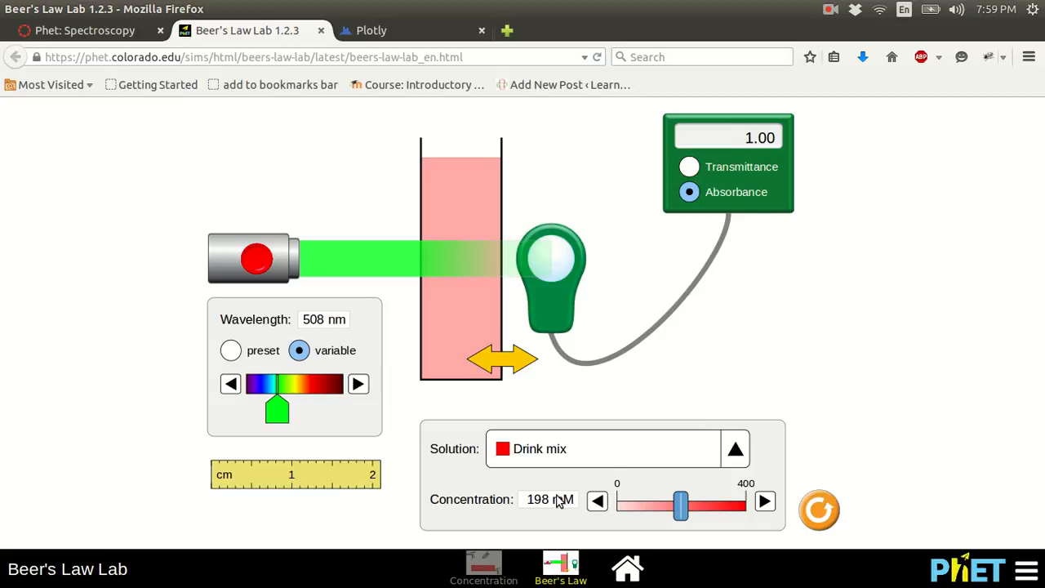
pyautogui.hotkey('alt', 'Tab')
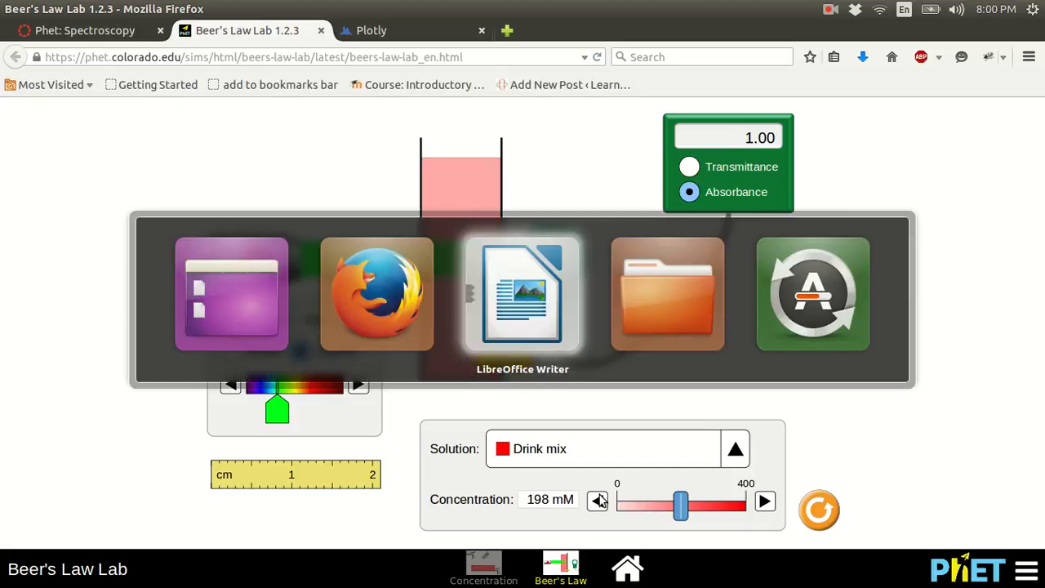
pyautogui.hotkey('alt', 'shift', 'Tab')
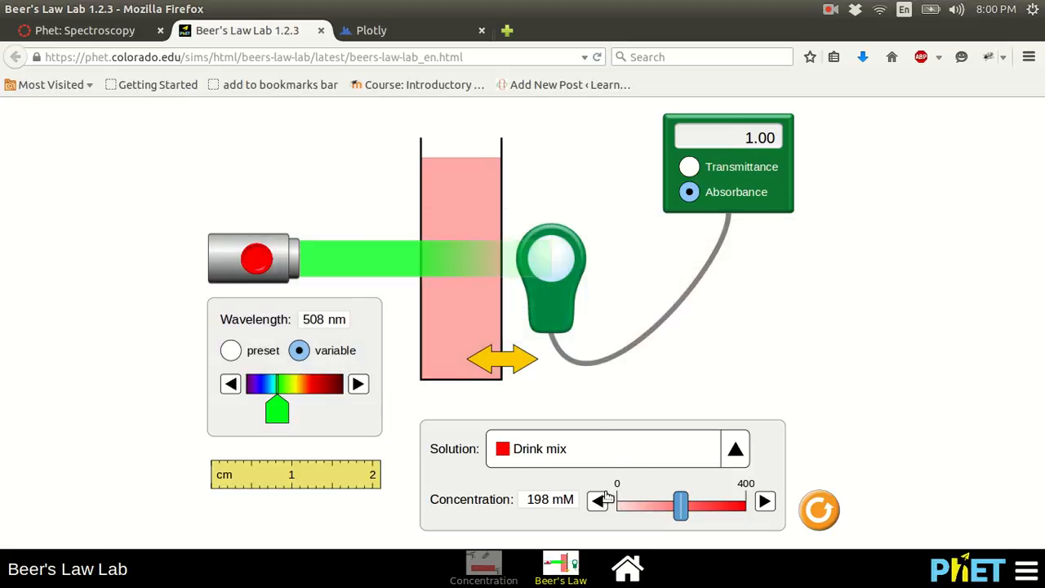
# - Enter the drink mix concentration 198 from the simulation in row 1 of Col1 in the Plotly grid
pyautogui.click(415, 36)
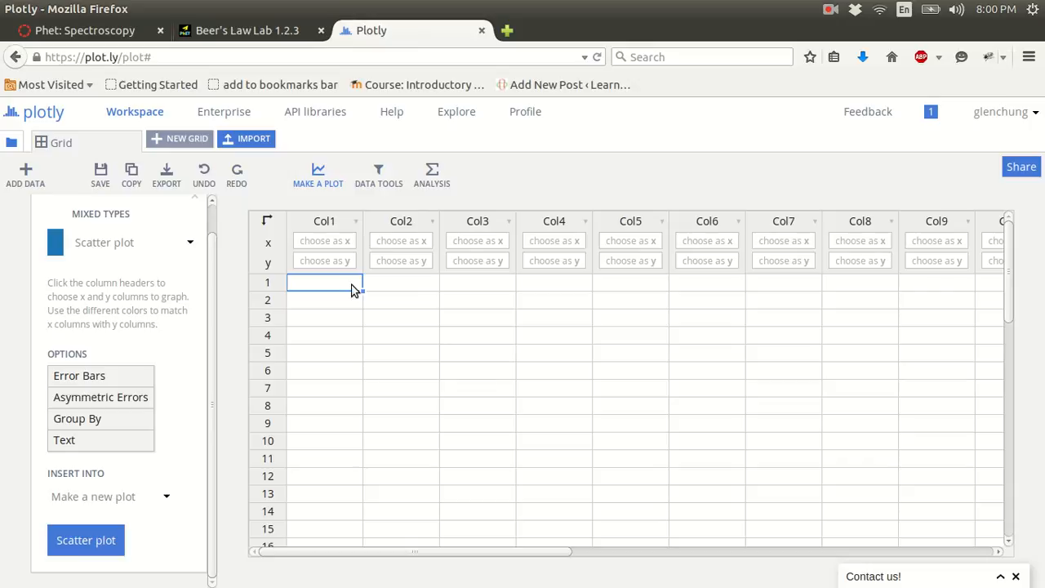
pyautogui.hotkey('alt', 'Tab')
pyautogui.hotkey('alt', 'shift', 'Tab')
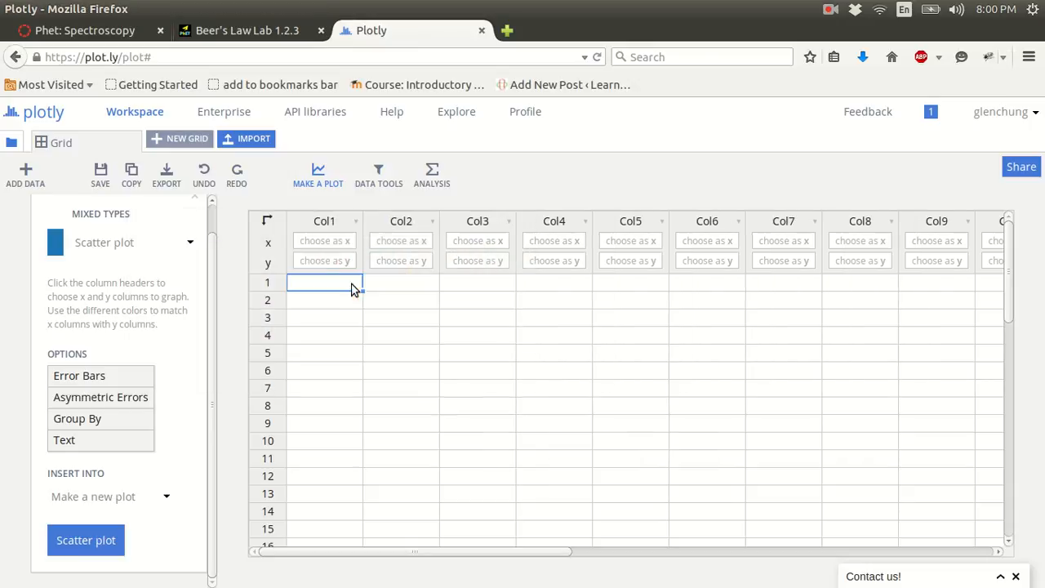
pyautogui.click(227, 34)
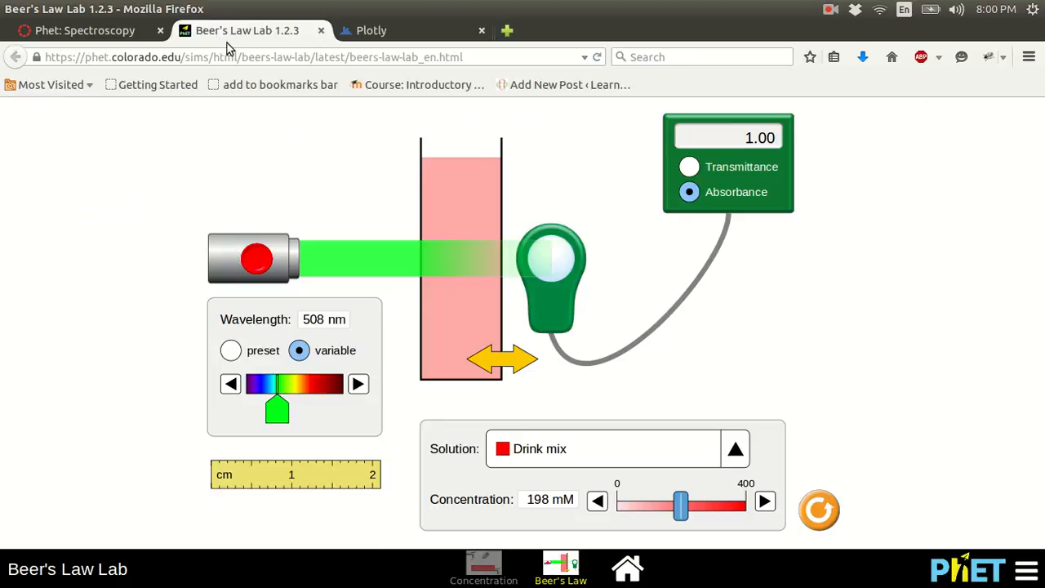
pyautogui.click(369, 31)
pyautogui.write('198')
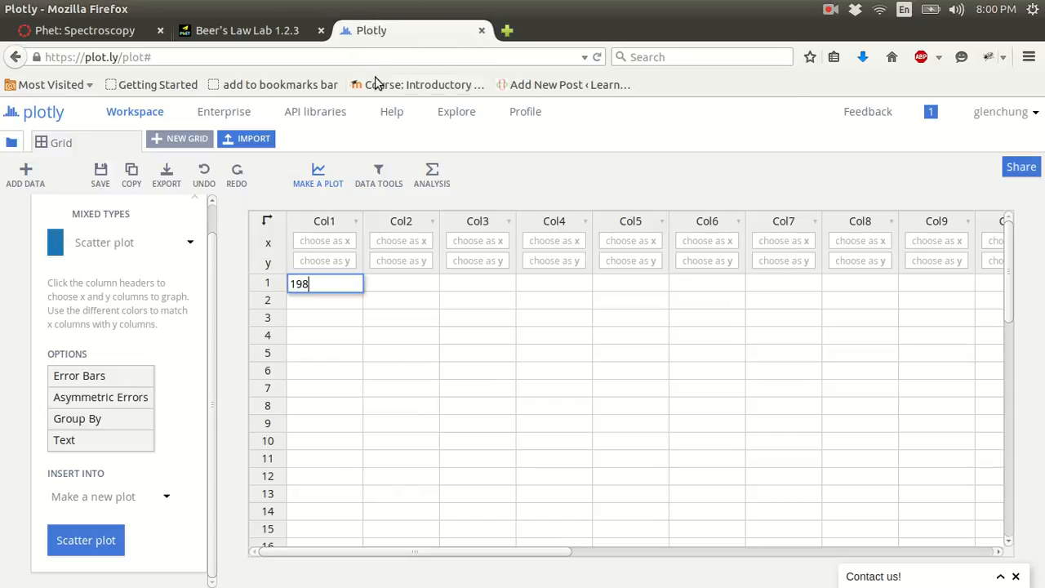
pyautogui.press('Tab')
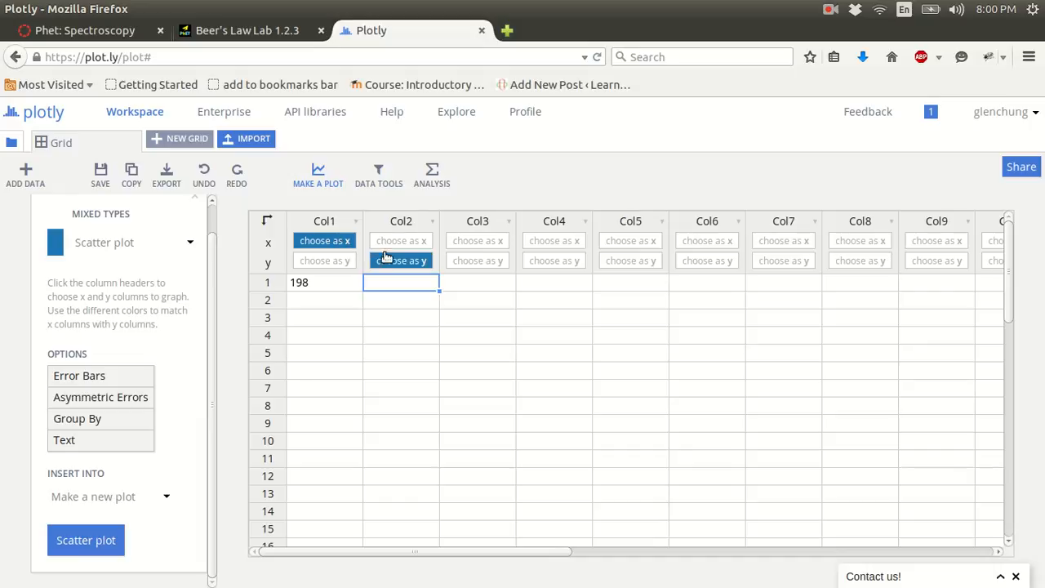
# - Read the absorbance in the Beer's Law Lab and enter 1.00 in row 1 of Col2 in the Plotly grid
pyautogui.click(274, 36)
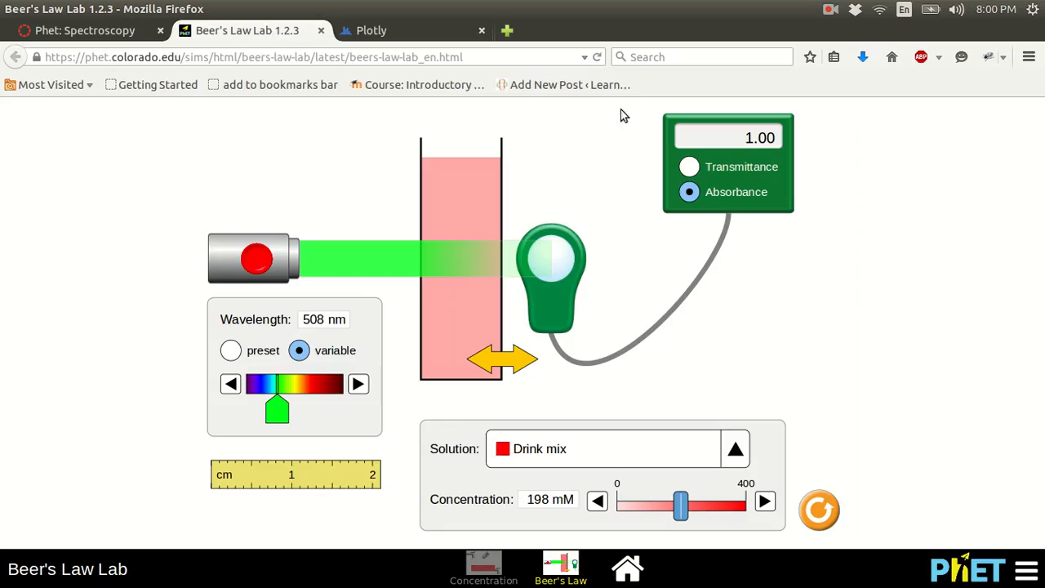
pyautogui.click(382, 32)
pyautogui.write('1')
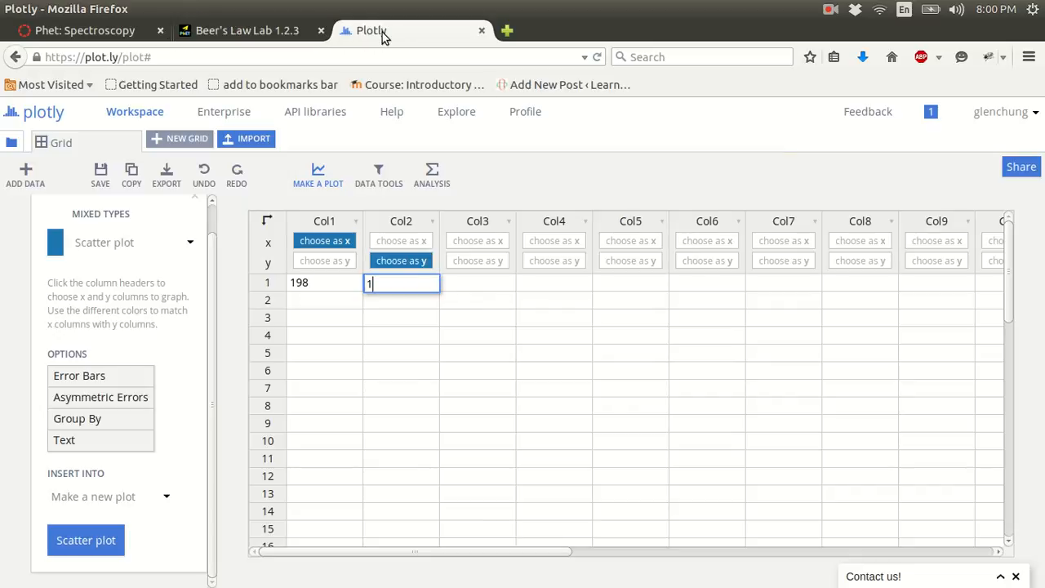
pyautogui.write('.00')
pyautogui.press('Return')
# - Set the simulation's drink mix concentration to 80 mM and record 80 and .40 in row 2 of the Plotly grid
pyautogui.click(332, 300)
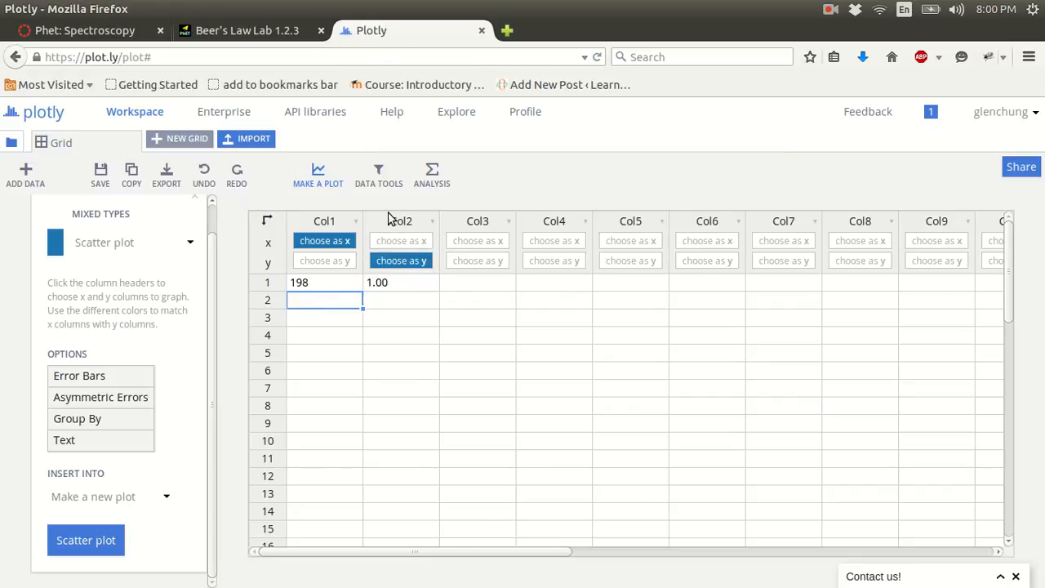
pyautogui.click(288, 36)
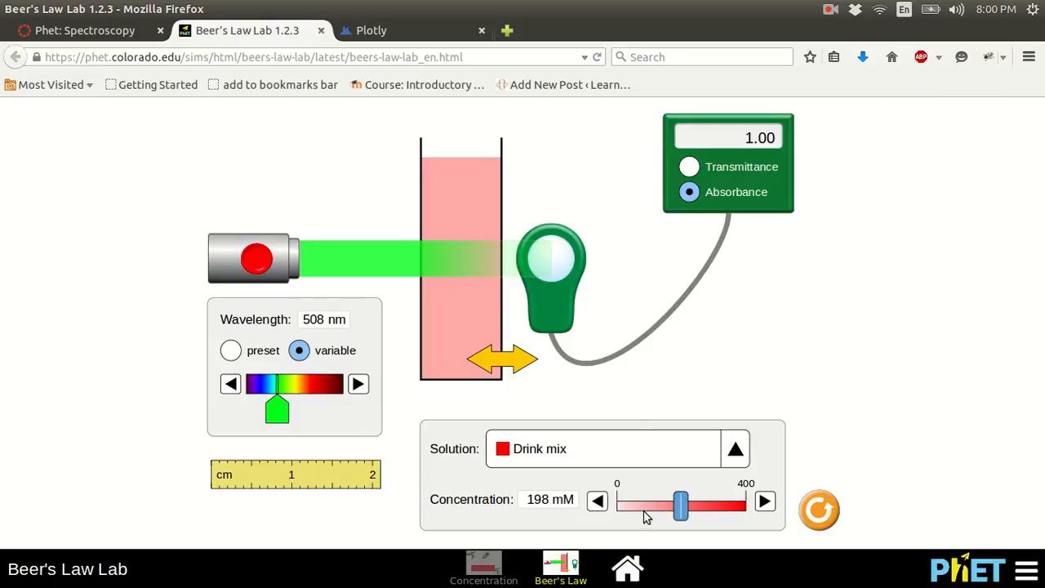
pyautogui.moveTo(680, 506); pyautogui.dragTo(642, 507)
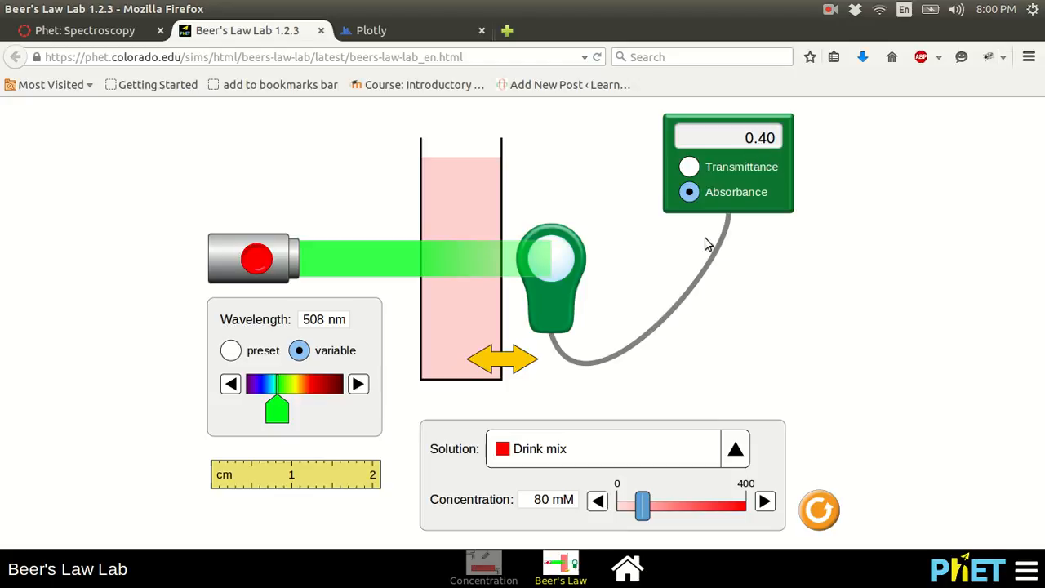
pyautogui.click(389, 31)
pyautogui.write('80')
pyautogui.press('Tab')
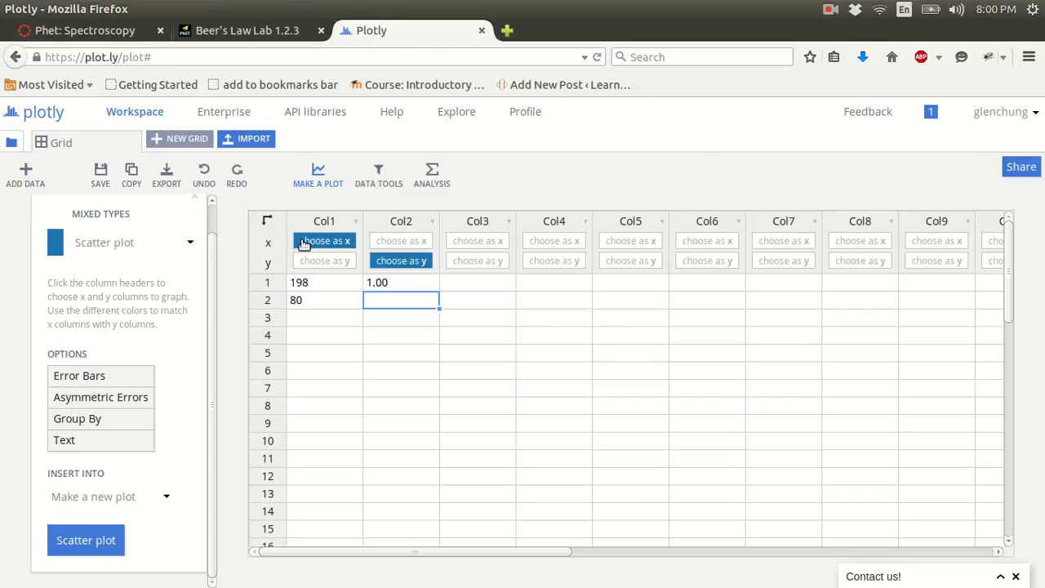
pyautogui.write('.40')
pyautogui.press('Return')
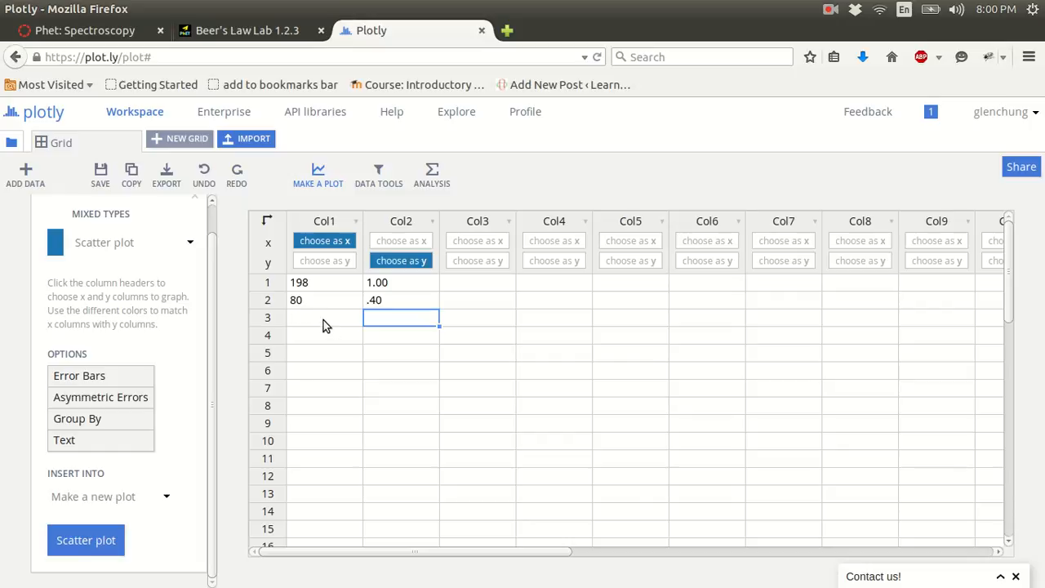
# - Set the simulation's drink mix concentration to 400 mM and record 400 and 2.02 in row 3 of the Plotly grid
pyautogui.click(324, 319)
pyautogui.click(237, 32)
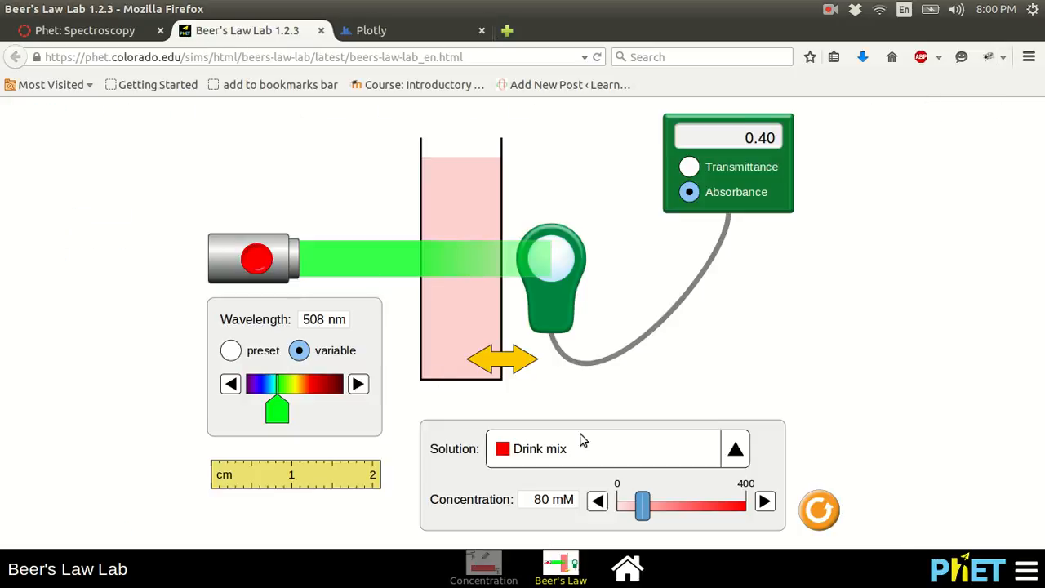
pyautogui.moveTo(643, 505); pyautogui.dragTo(747, 508)
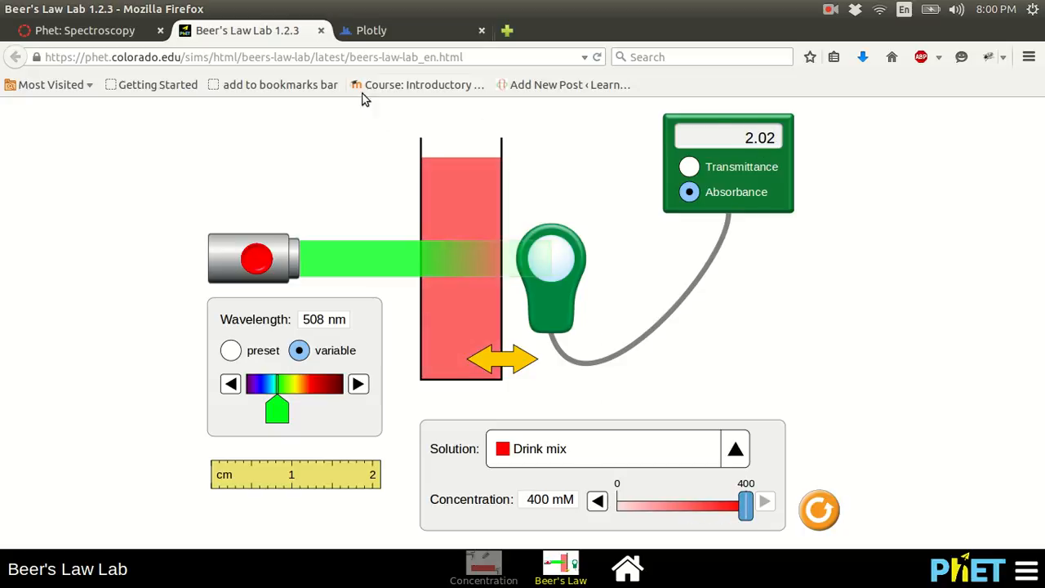
pyautogui.click(384, 33)
pyautogui.write('400')
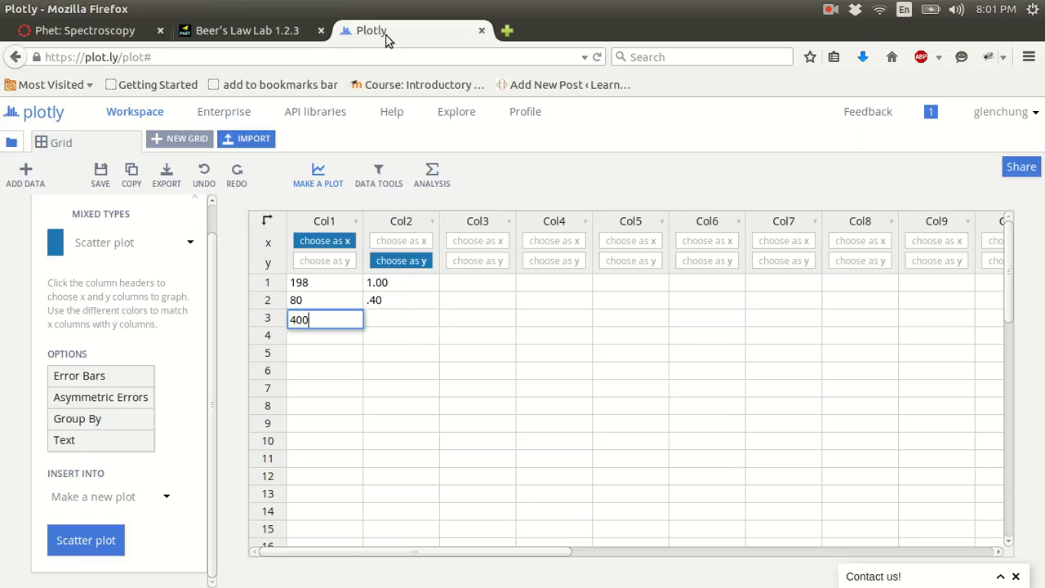
pyautogui.press('Tab')
pyautogui.write('2.02')
pyautogui.press('Return')
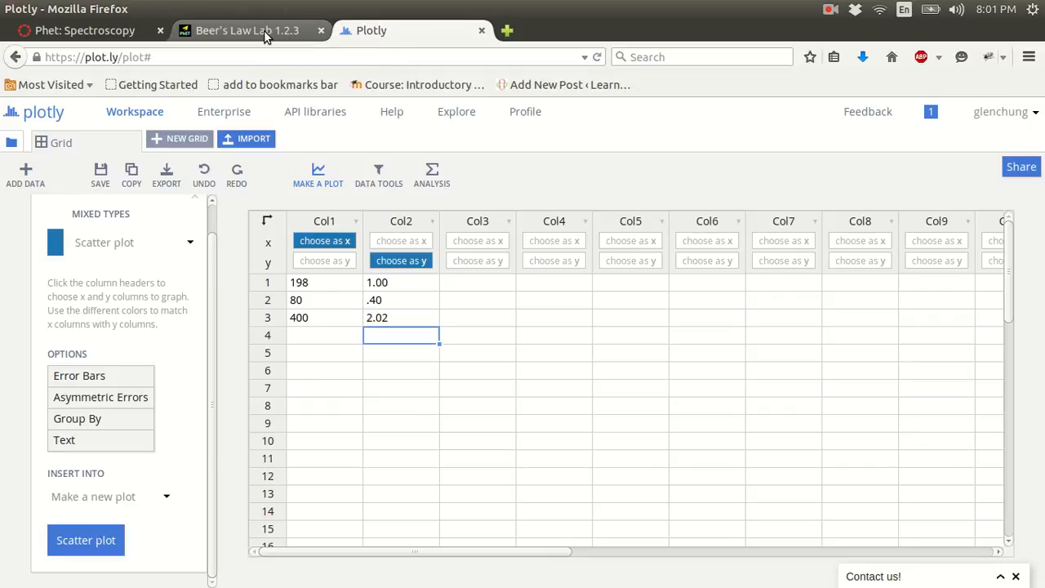
# - Set the simulation's drink mix concentration to 317 mM and record 317 and 1.60 in row 4 of the Plotly grid
pyautogui.click(264, 30)
pyautogui.moveTo(745, 515); pyautogui.dragTo(721, 516)
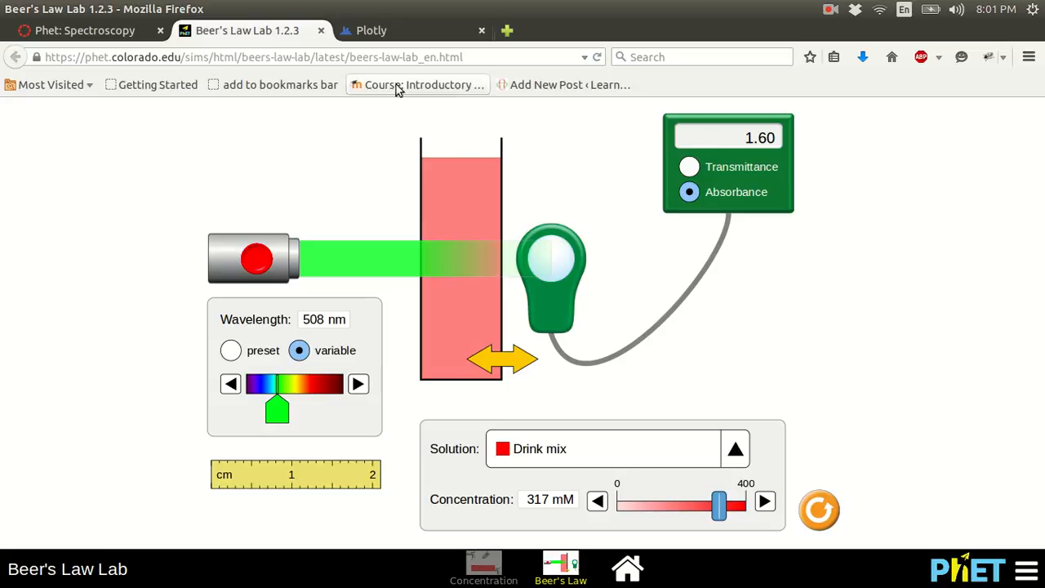
pyautogui.click(396, 39)
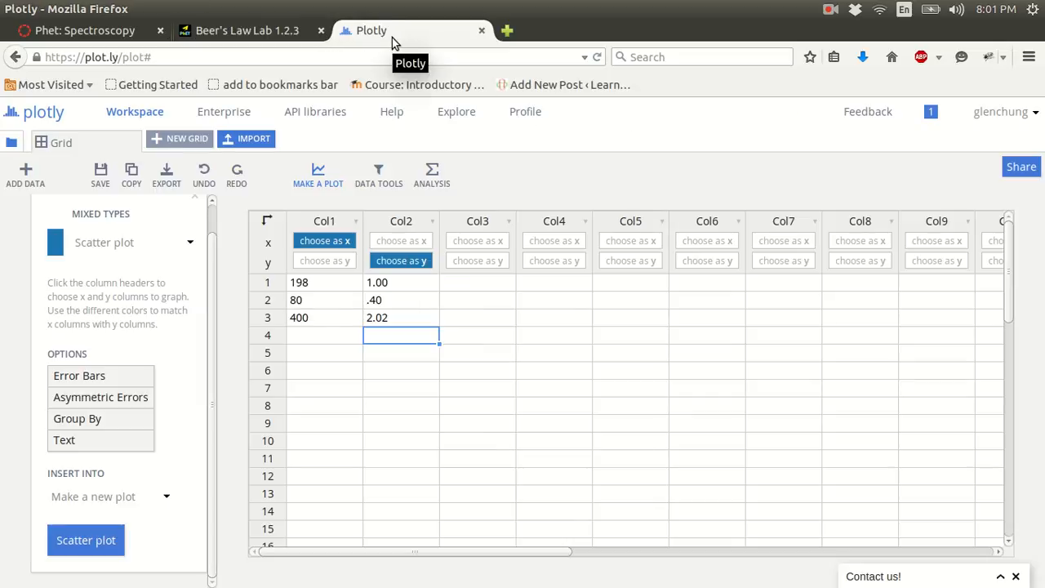
pyautogui.press('Left')
pyautogui.write('317')
pyautogui.press('Tab')
pyautogui.write('1')
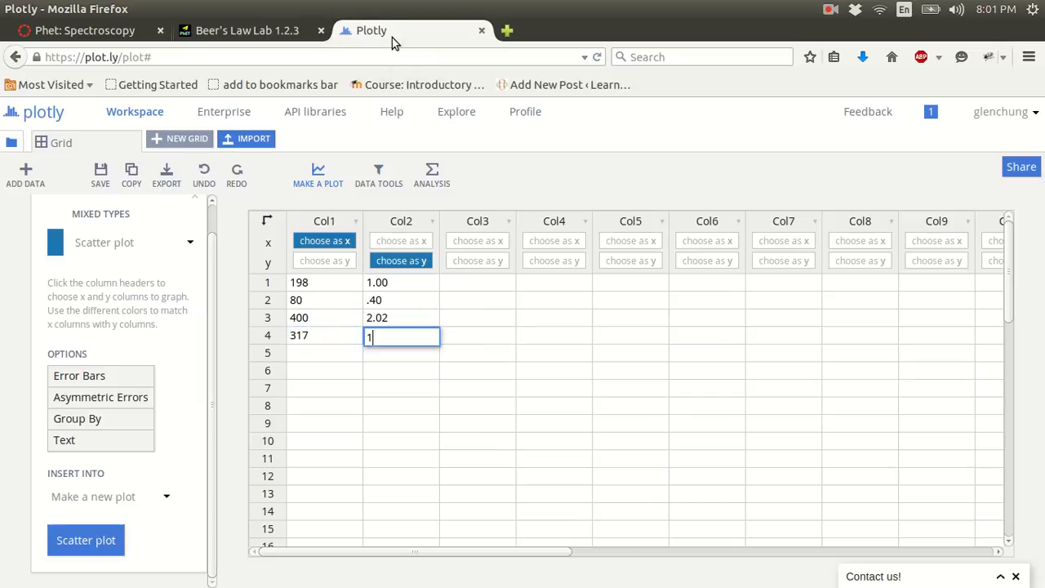
pyautogui.press('Return')
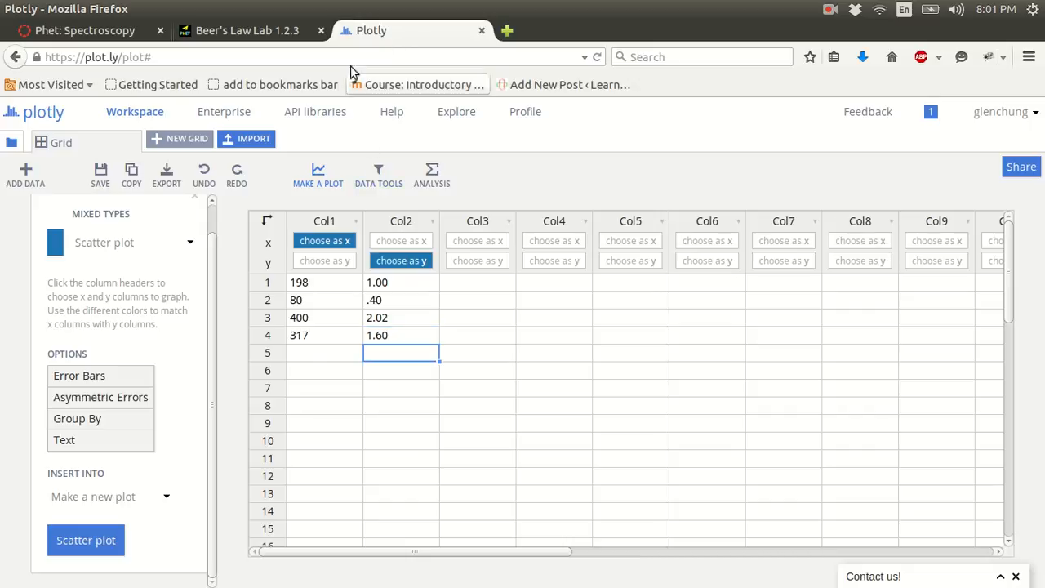
pyautogui.click(215, 36)
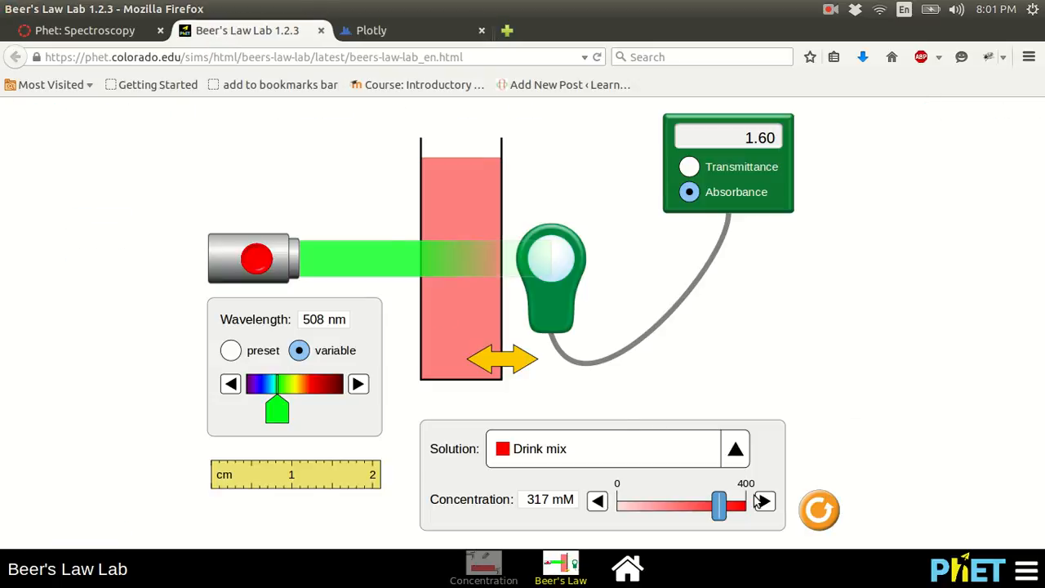
pyautogui.moveTo(718, 505); pyautogui.dragTo(644, 506)
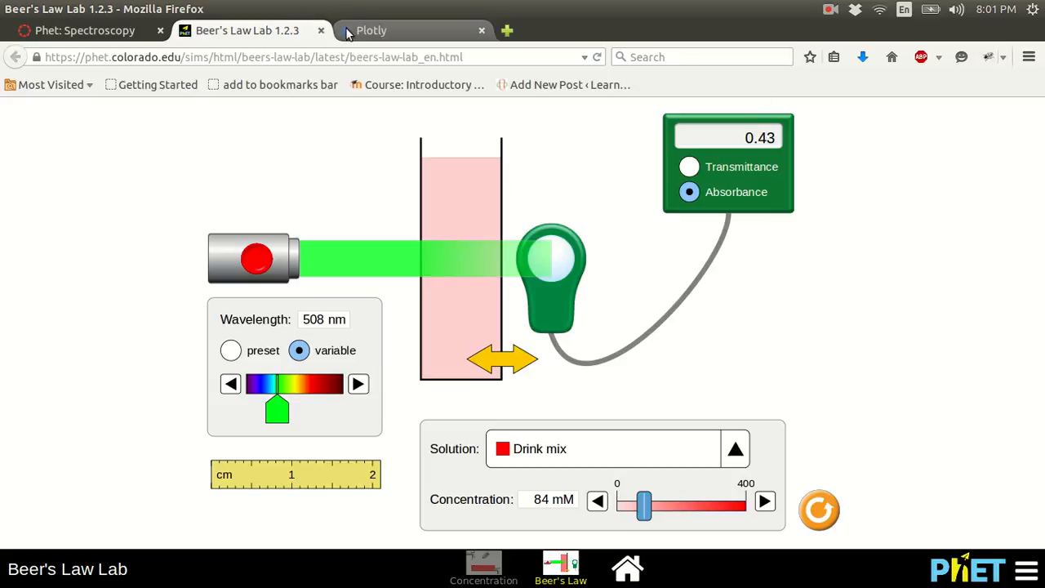
pyautogui.click(373, 32)
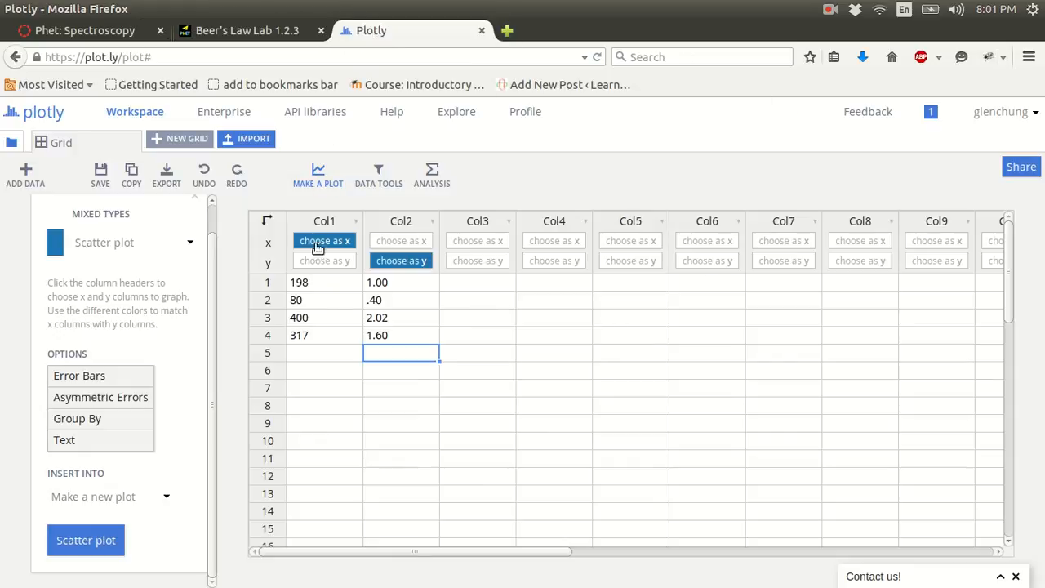
pyautogui.click(307, 302)
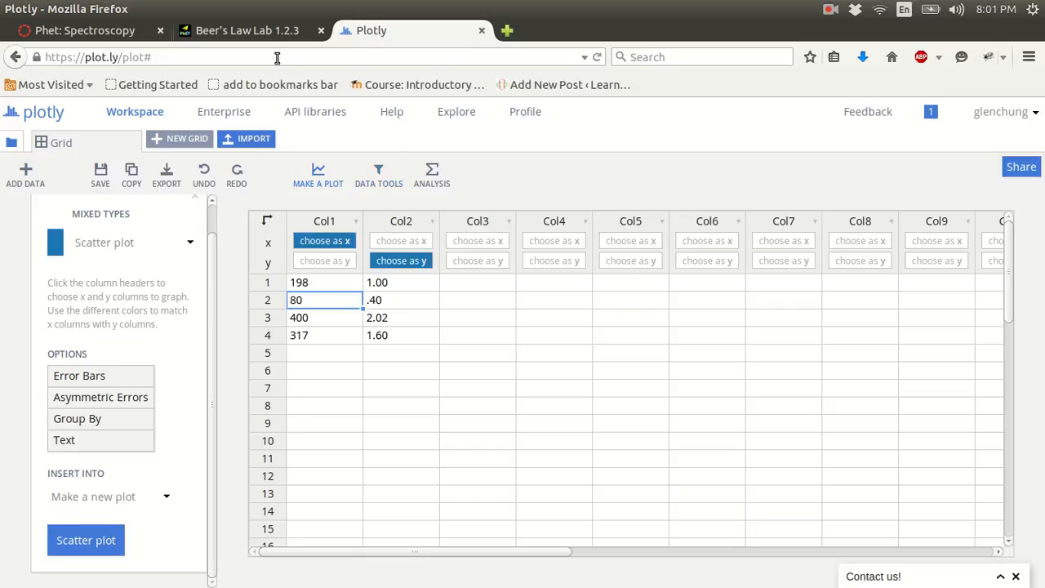
# - Set the simulation's drink mix concentration to 9 mM and record 9 and .04 in row 5 of the Plotly grid
pyautogui.click(245, 32)
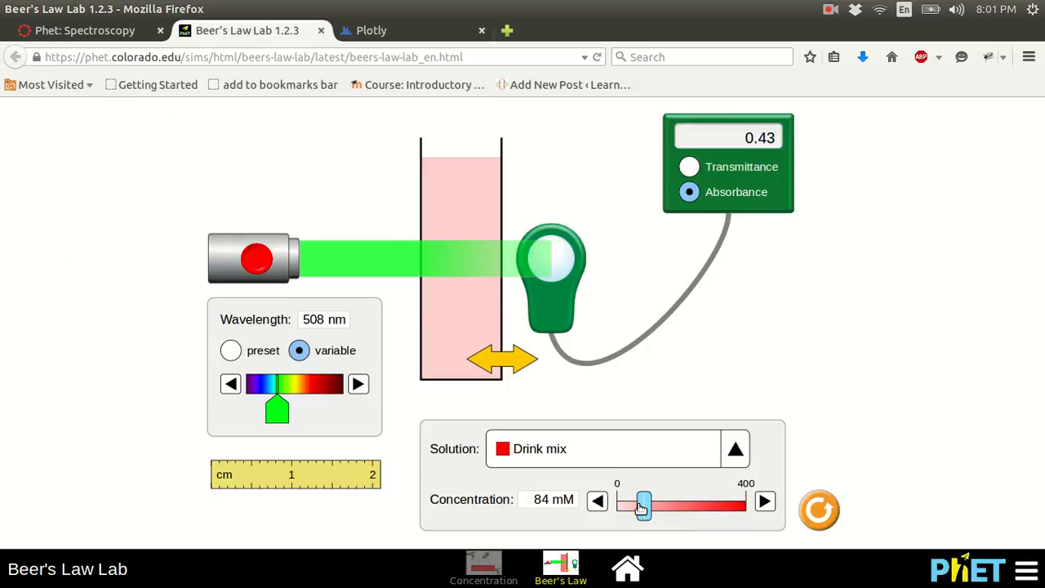
pyautogui.moveTo(644, 507); pyautogui.dragTo(617, 513)
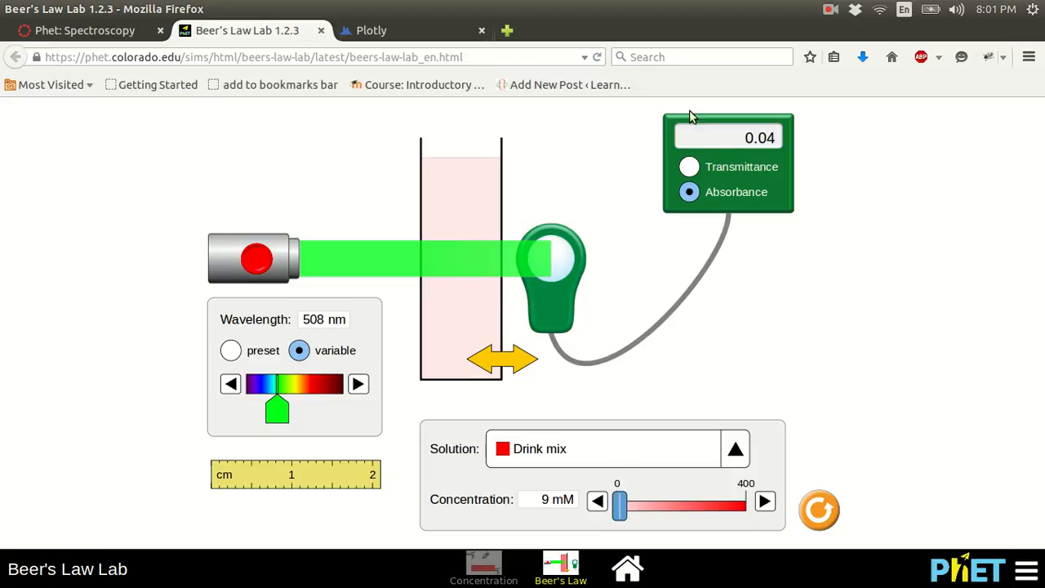
pyautogui.click(385, 31)
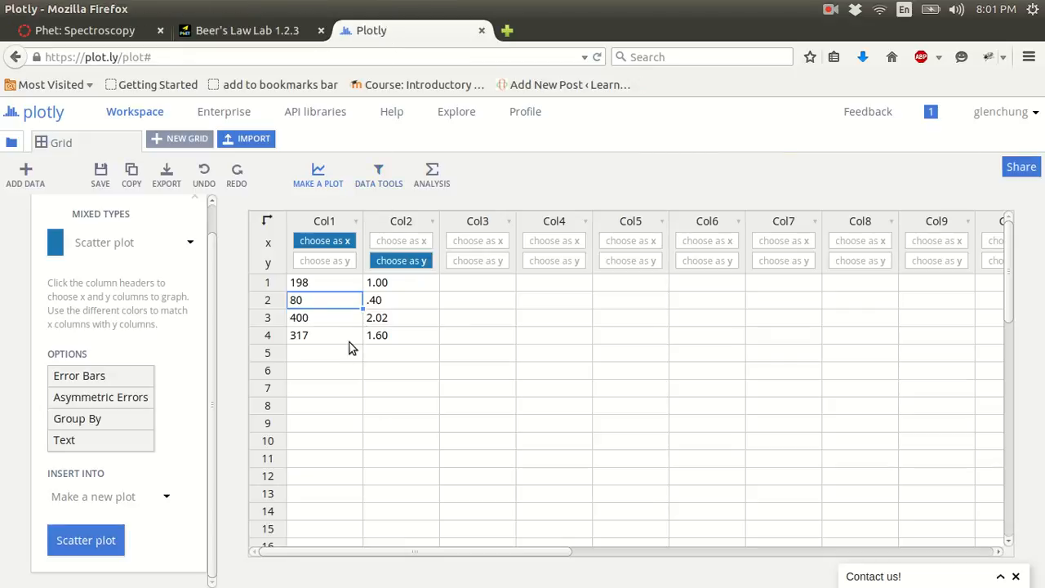
pyautogui.click(348, 351)
pyautogui.write('9')
pyautogui.press('Tab')
pyautogui.write('.')
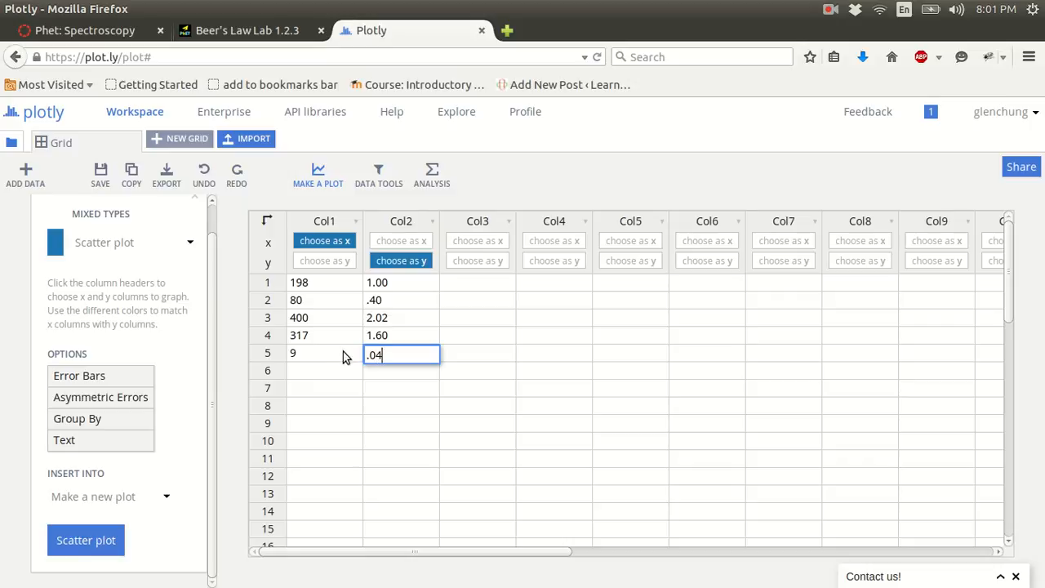
pyautogui.click(364, 369)
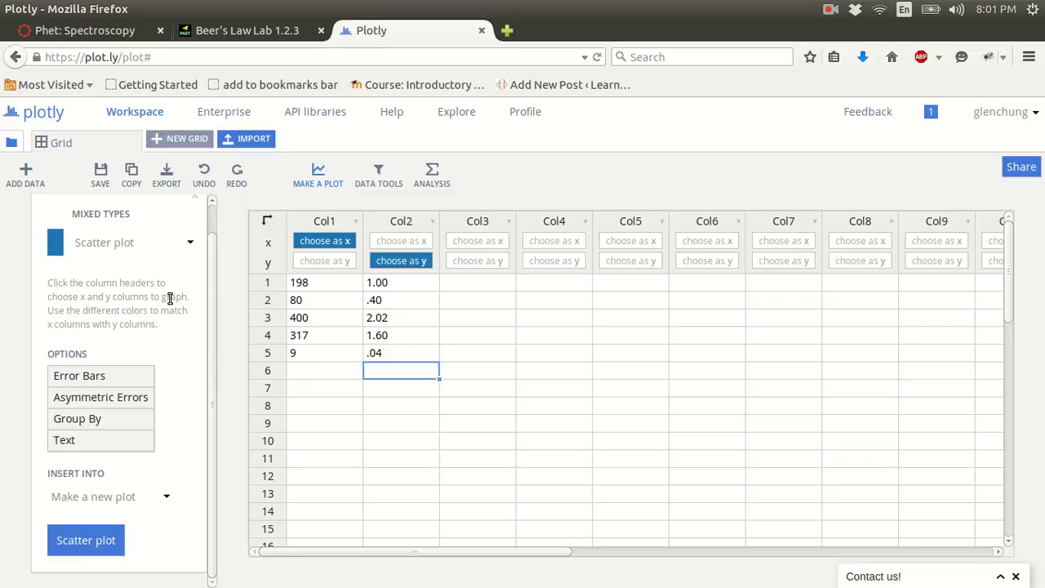
# - Create a scatter plot from Col1 and Col2 and title its Y axis "Absorbance"
pyautogui.click(88, 541)
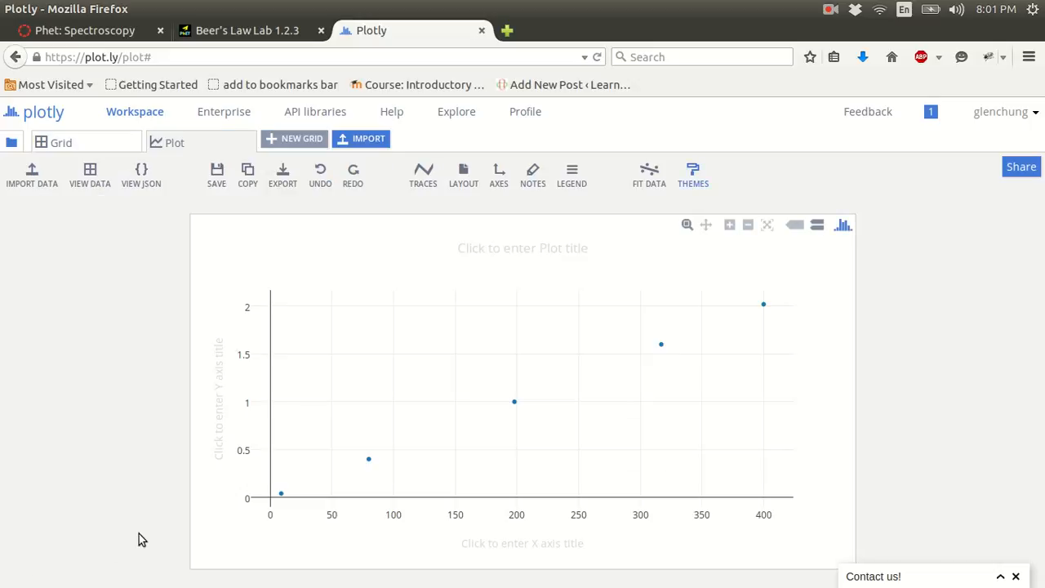
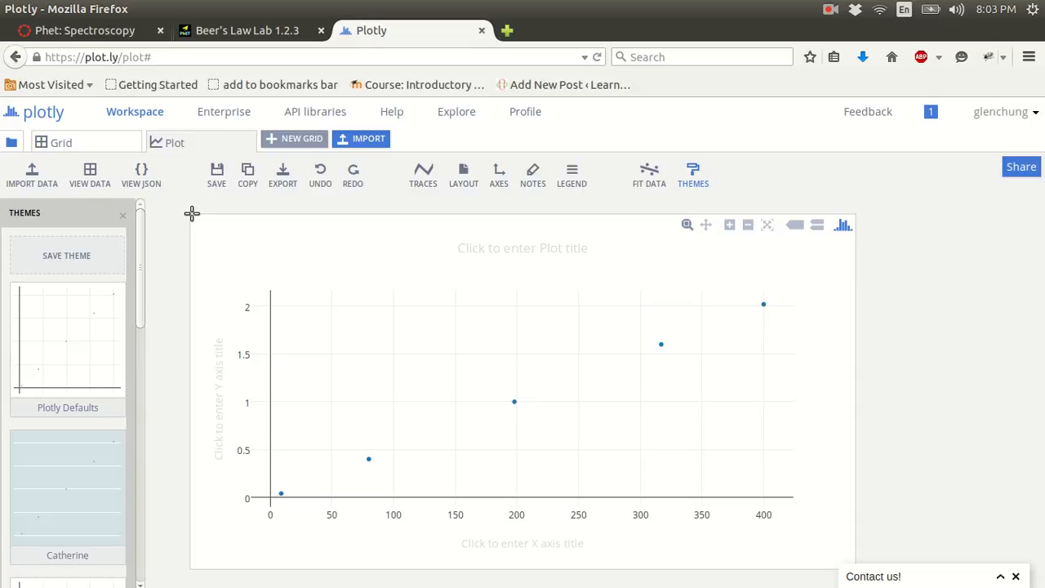
pyautogui.moveTo(195, 214)
pyautogui.mouseDown()
pyautogui.moveTo(285, 289)
pyautogui.moveTo(530, 403)
pyautogui.moveTo(716, 530)
pyautogui.moveTo(849, 548)
pyautogui.moveTo(853, 561)
pyautogui.moveTo(637, 446)
pyautogui.moveTo(296, 303)
pyautogui.moveTo(621, 532)
pyautogui.moveTo(353, 291)
pyautogui.moveTo(177, 231)
pyautogui.moveTo(194, 220)
pyautogui.mouseUp()
pyautogui.click(219, 442)
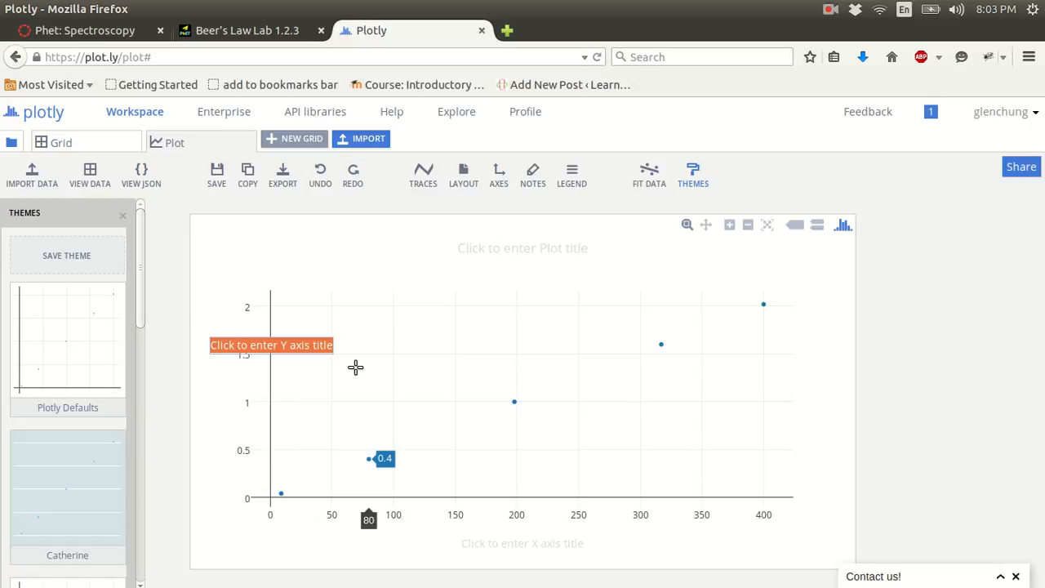
pyautogui.write('Absorbance')
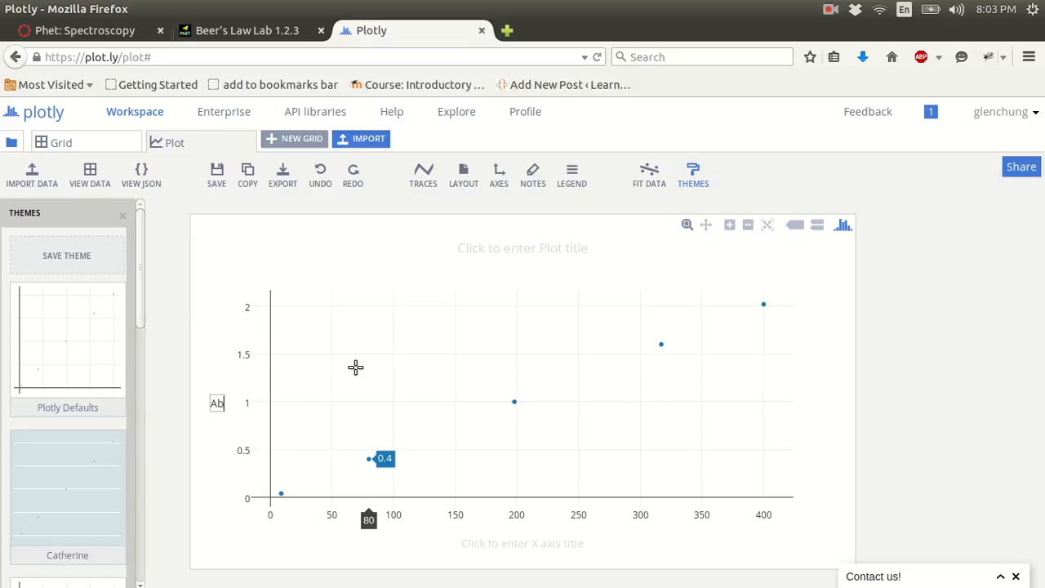
pyautogui.press('Return')
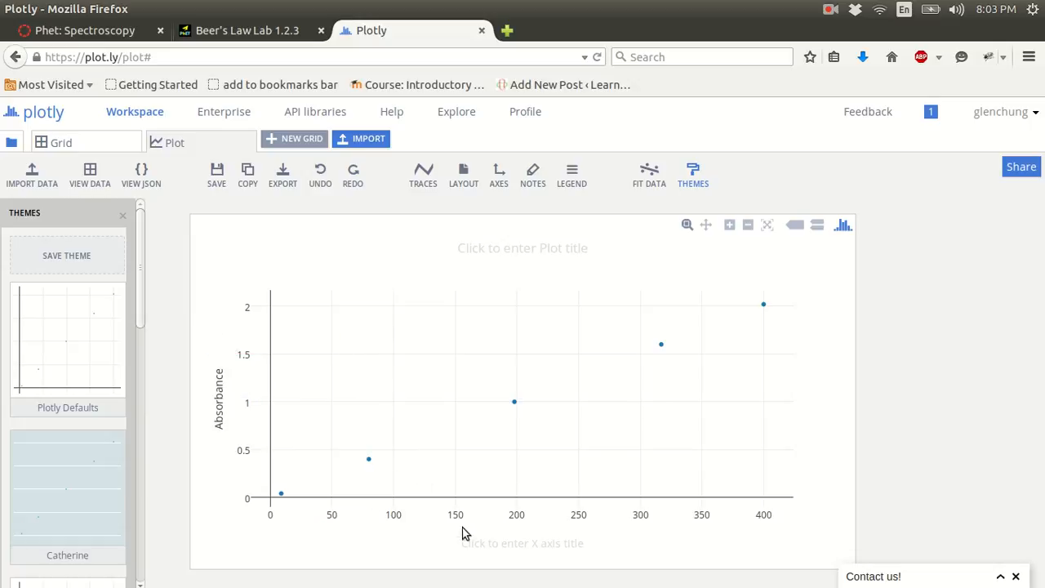
# - Title the X axis "Concentration (mM)" and the plot "Drink mix and green light"
pyautogui.click(503, 544)
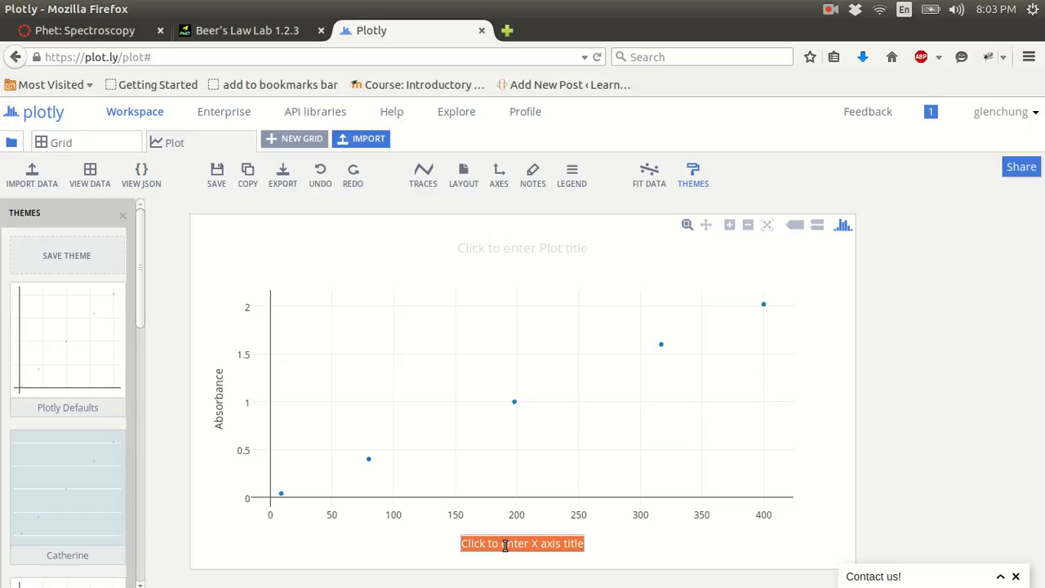
pyautogui.write('Concentr')
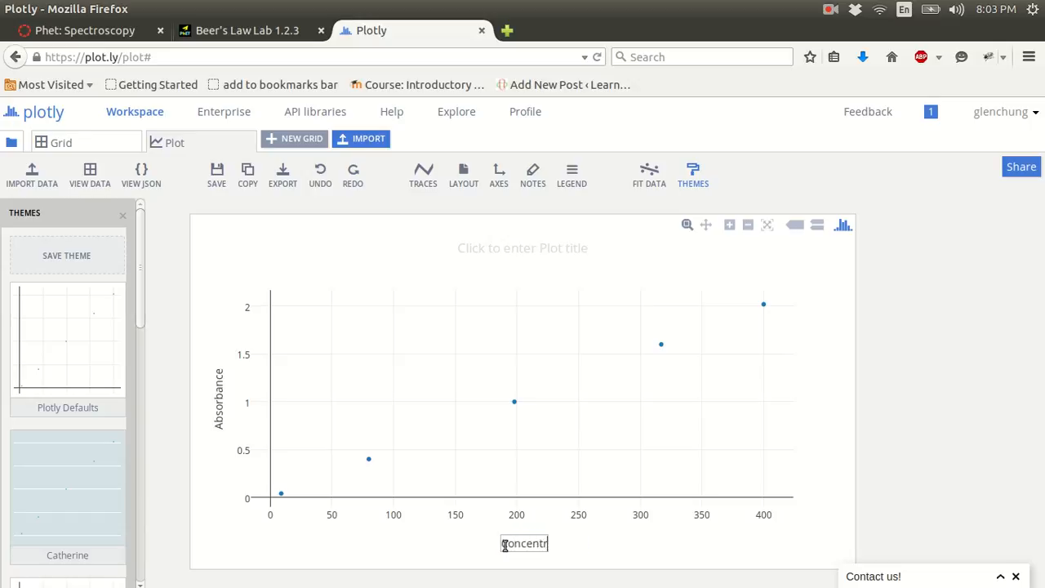
pyautogui.write('ation (mM)')
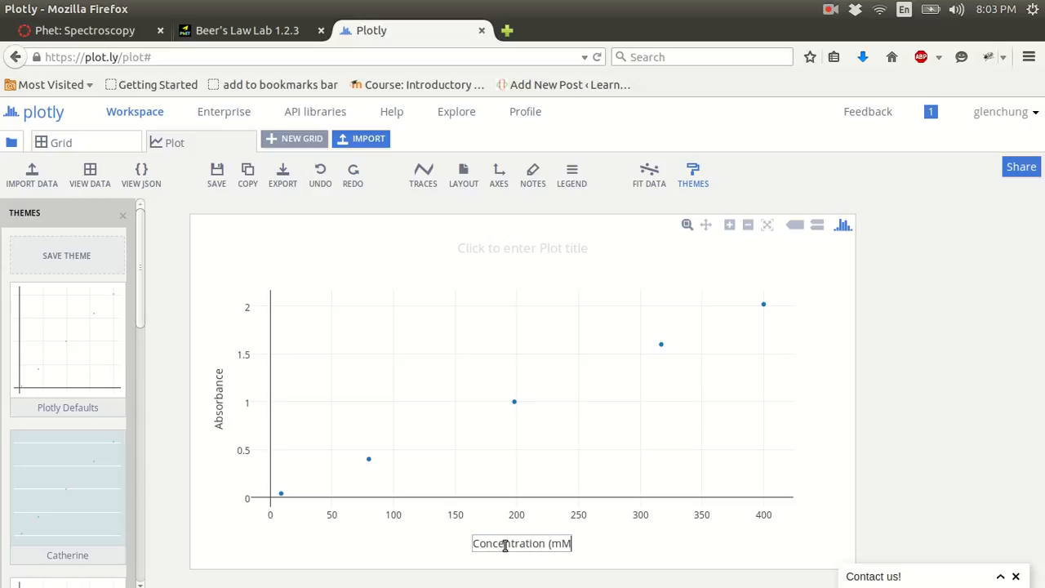
pyautogui.click(534, 245)
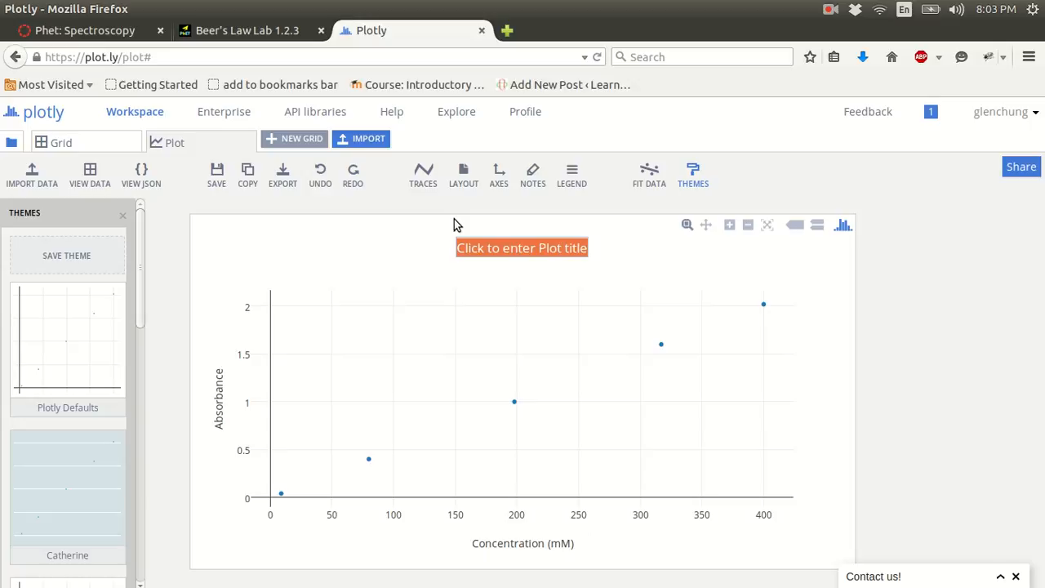
pyautogui.write('Drink mix')
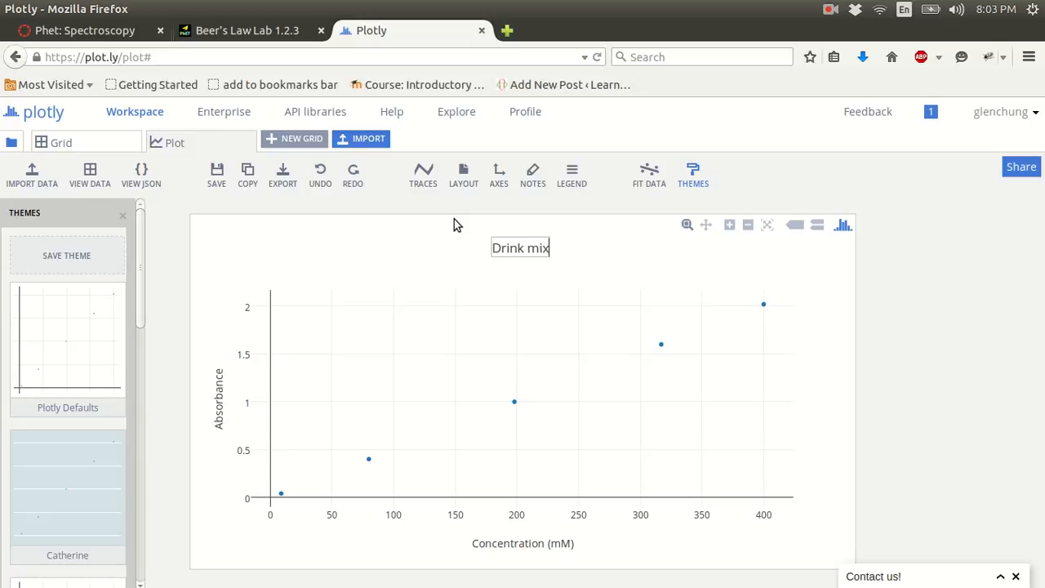
pyautogui.write(' and green light')
pyautogui.press('Return')
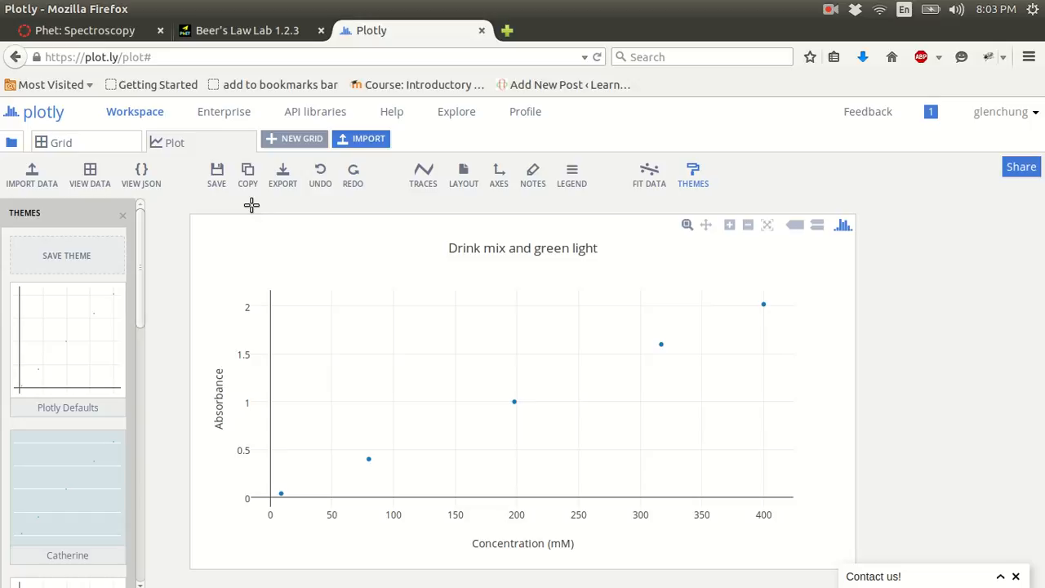
# - Capture a screenshot of the whole plot area and switch to the file manager's Home folder
pyautogui.moveTo(189, 212); pyautogui.dragTo(858, 564)
pyautogui.moveTo(662, 385)
pyautogui.hotkey('alt', 'Tab')
pyautogui.hotkey('alt', 'Tab')
pyautogui.hotkey('alt', 'Tab')
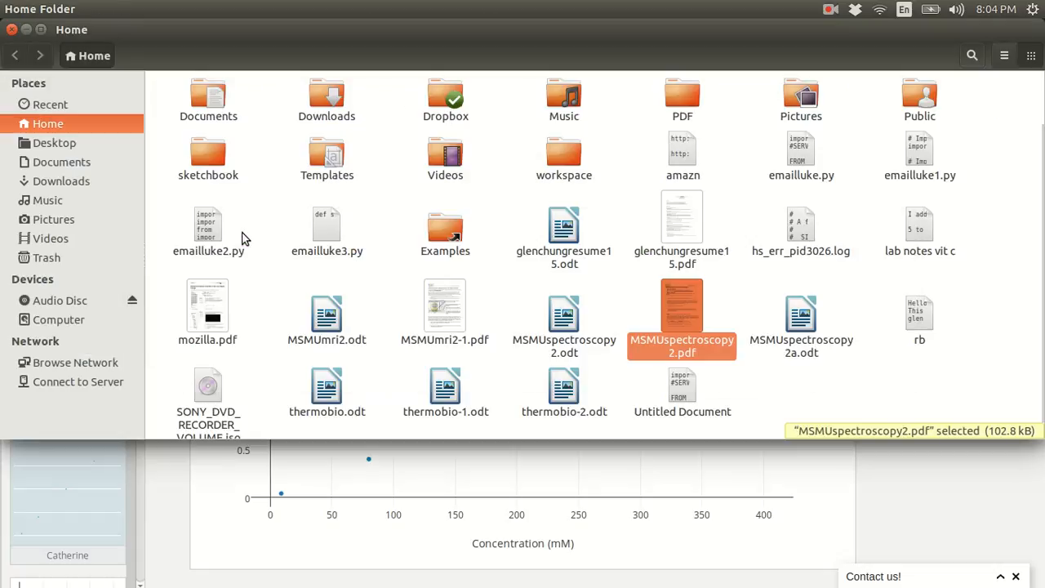
# - Look through the Desktop, Home, Pictures and Documents folders for the new plot screenshot, jumping to Pictures files beginning with "scree"
pyautogui.click(63, 146)
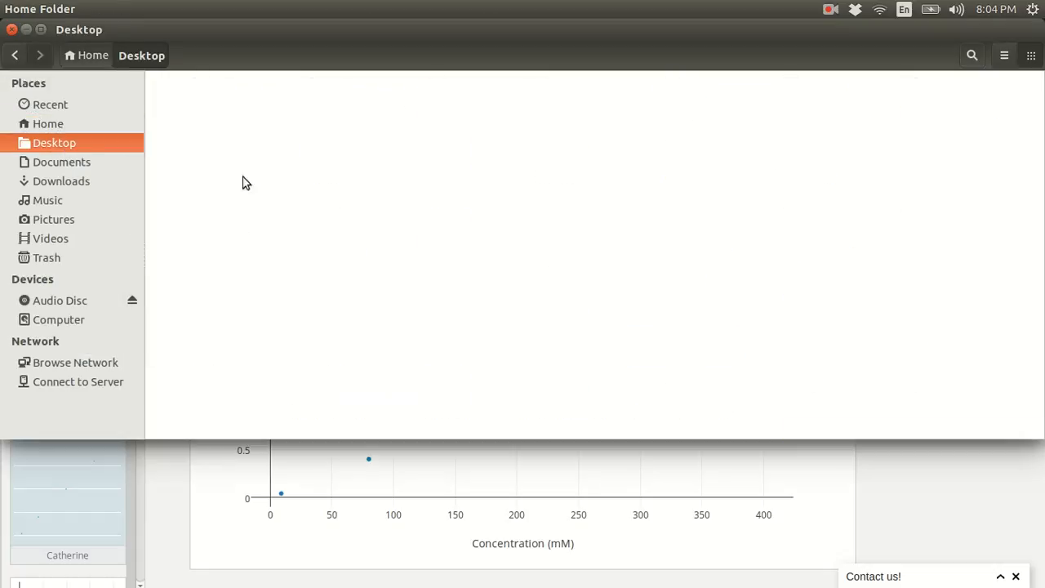
pyautogui.click(54, 125)
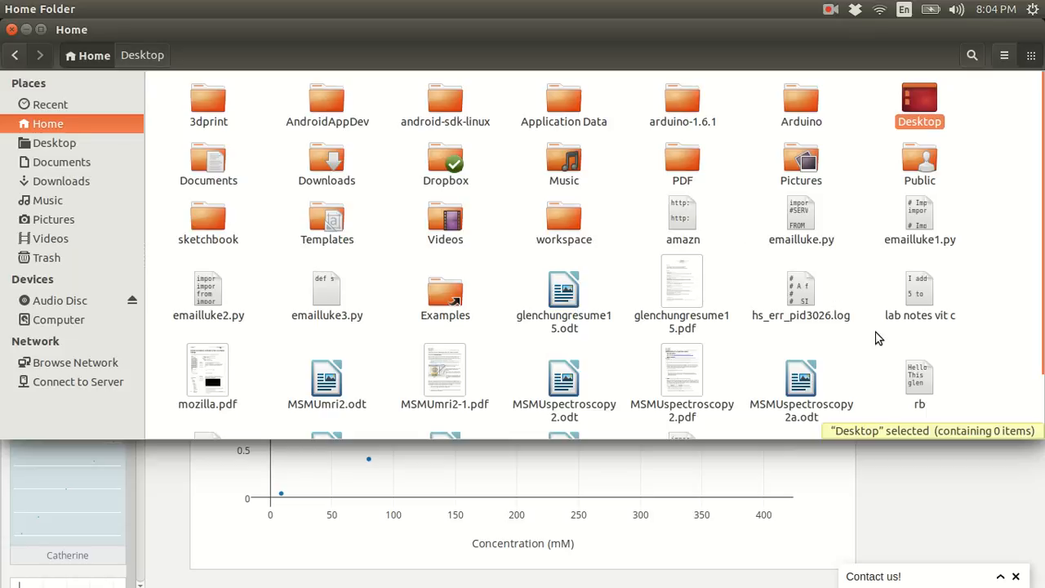
pyautogui.scroll(-2, 877, 335)
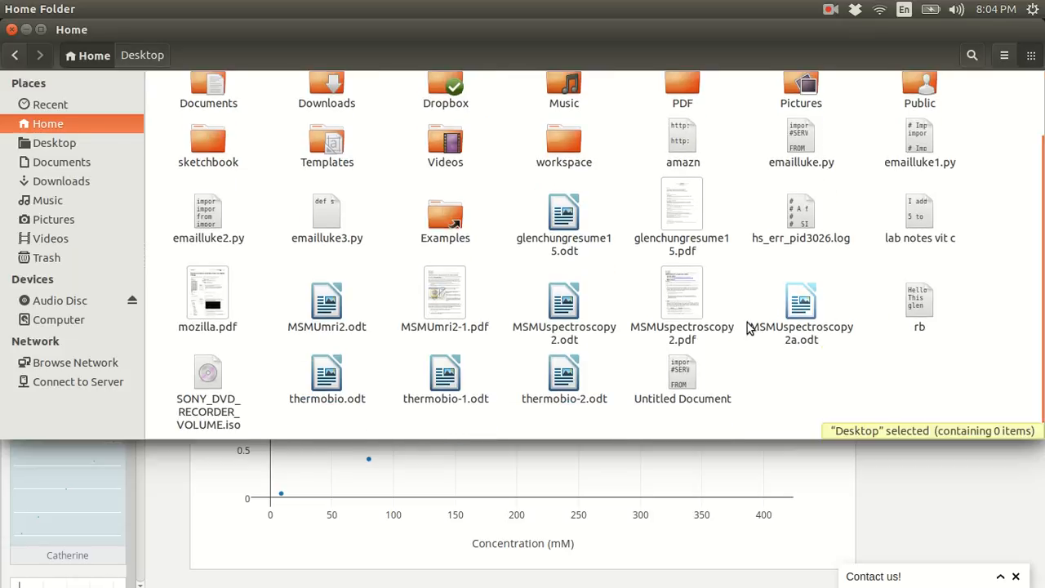
pyautogui.click(49, 224)
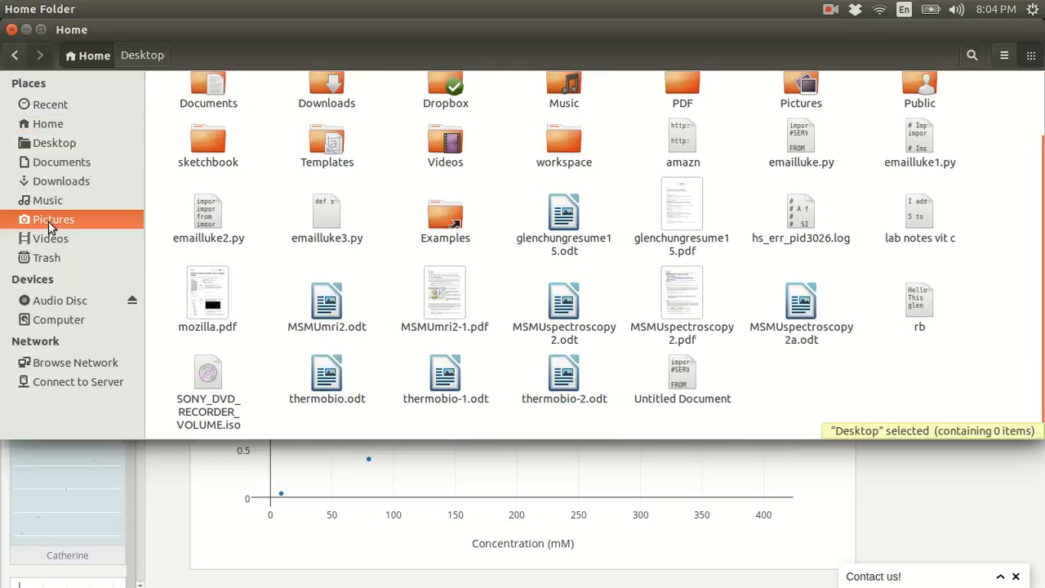
pyautogui.click(433, 284)
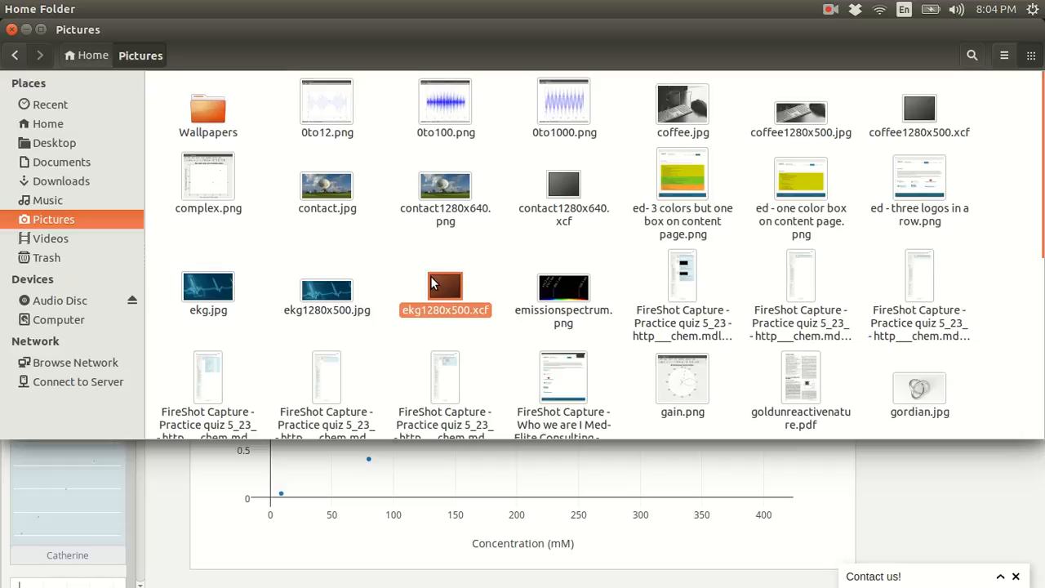
pyautogui.write('scree')
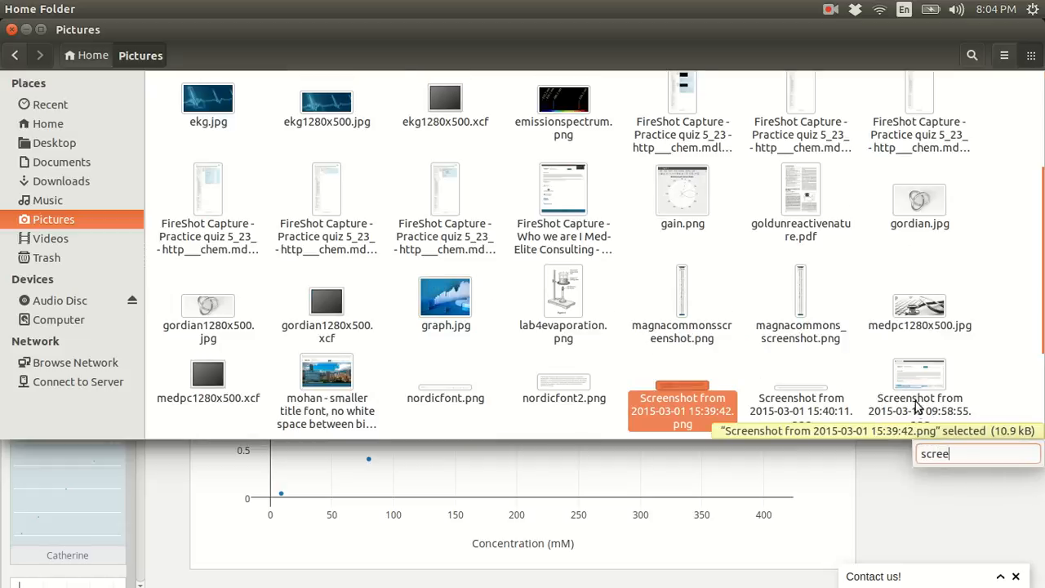
pyautogui.press('Down')
pyautogui.press('Down')
pyautogui.press('Down')
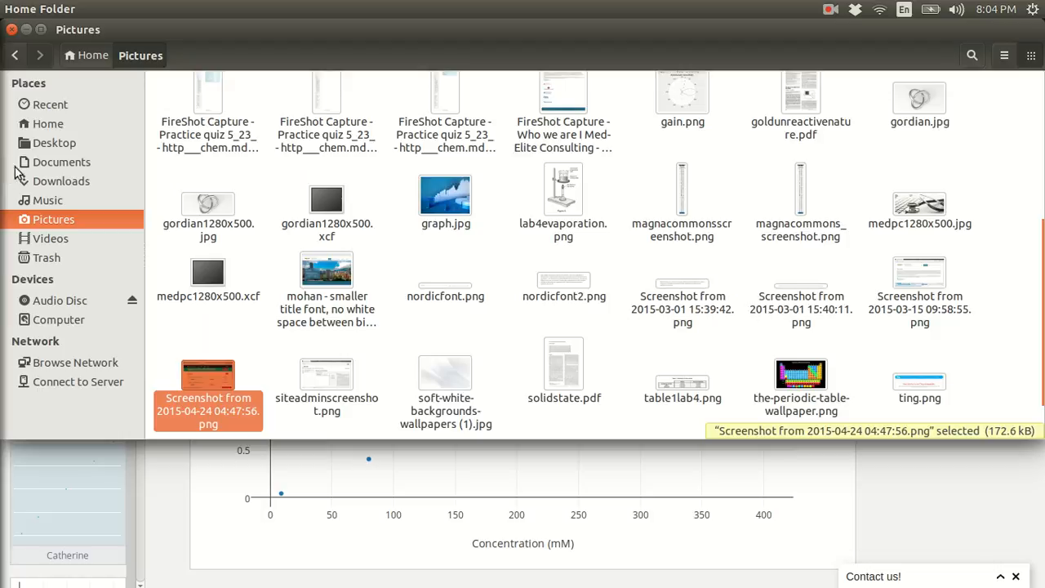
pyautogui.click(61, 163)
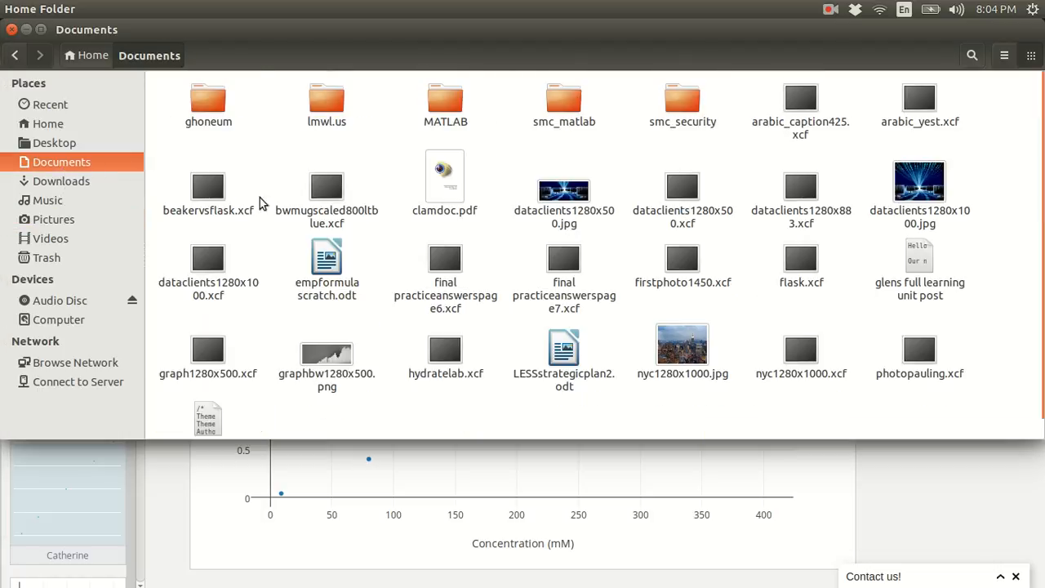
pyautogui.scroll(-1, 389, 212)
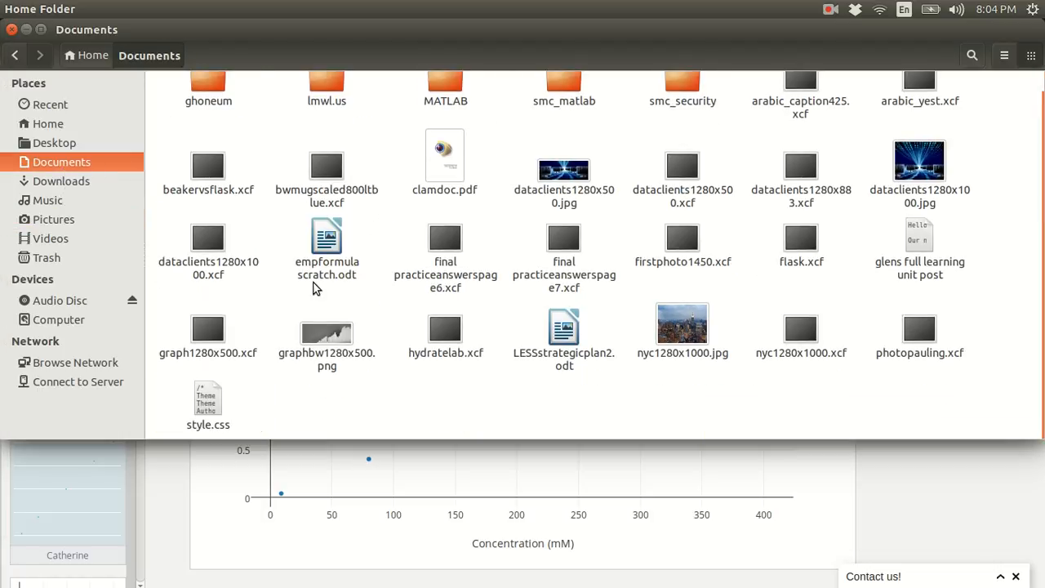
pyautogui.scroll(1, 351, 254)
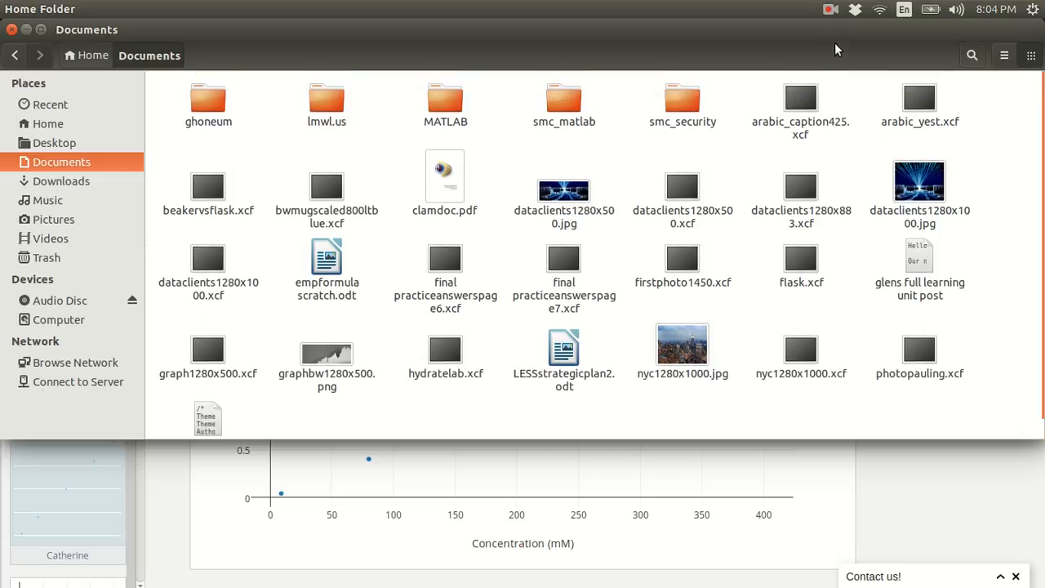
pyautogui.click(830, 10)
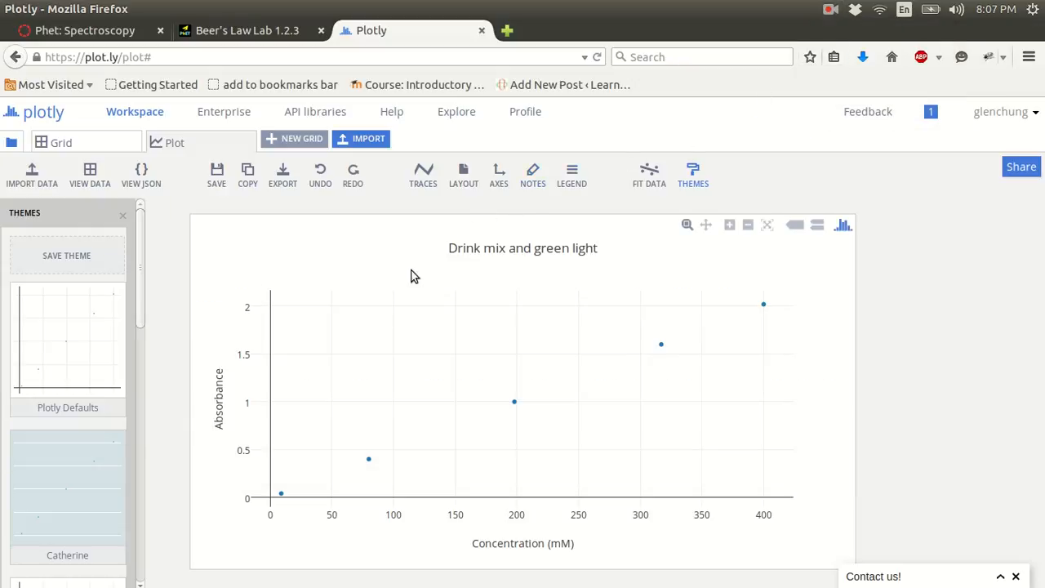
# - Switch to MSMUspectroscopy2.odt in LibreOffice Writer and add a blank line below question 7's instructions
pyautogui.hotkey('alt', 'Tab')
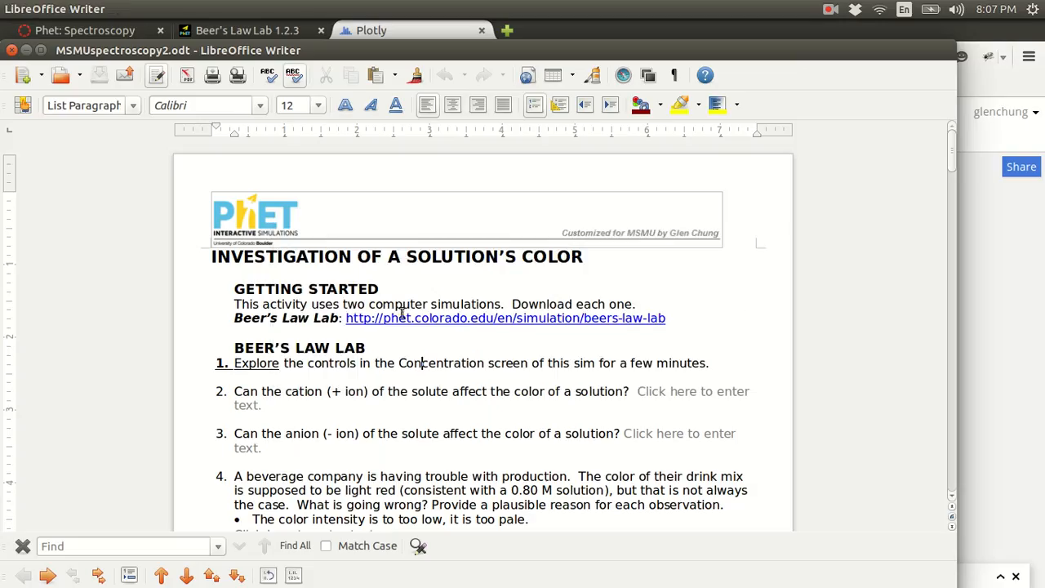
pyautogui.scroll(-12, 401, 331)
pyautogui.scroll(-8, 401, 331)
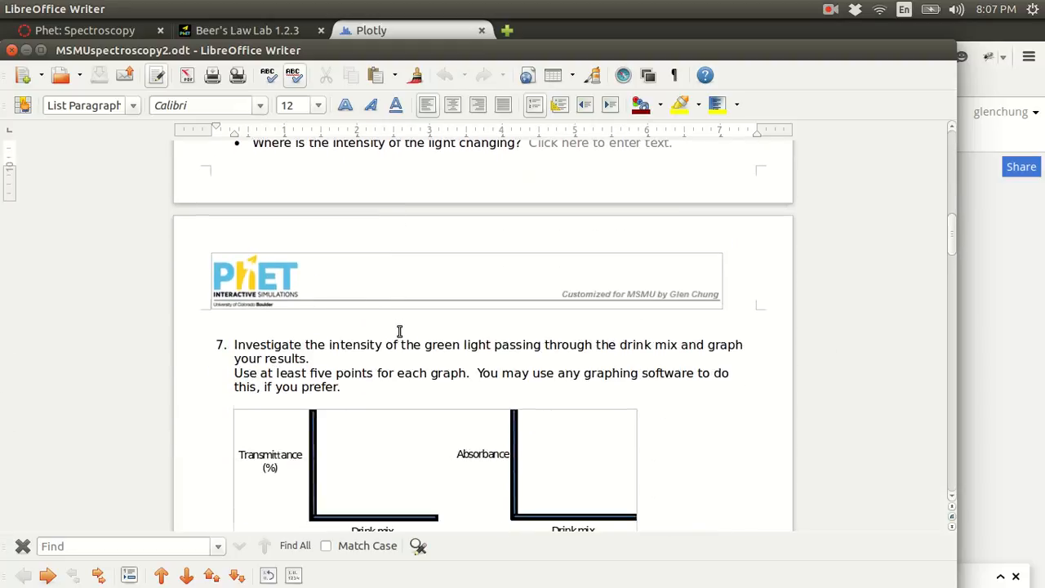
pyautogui.click(401, 270)
pyautogui.press('Return')
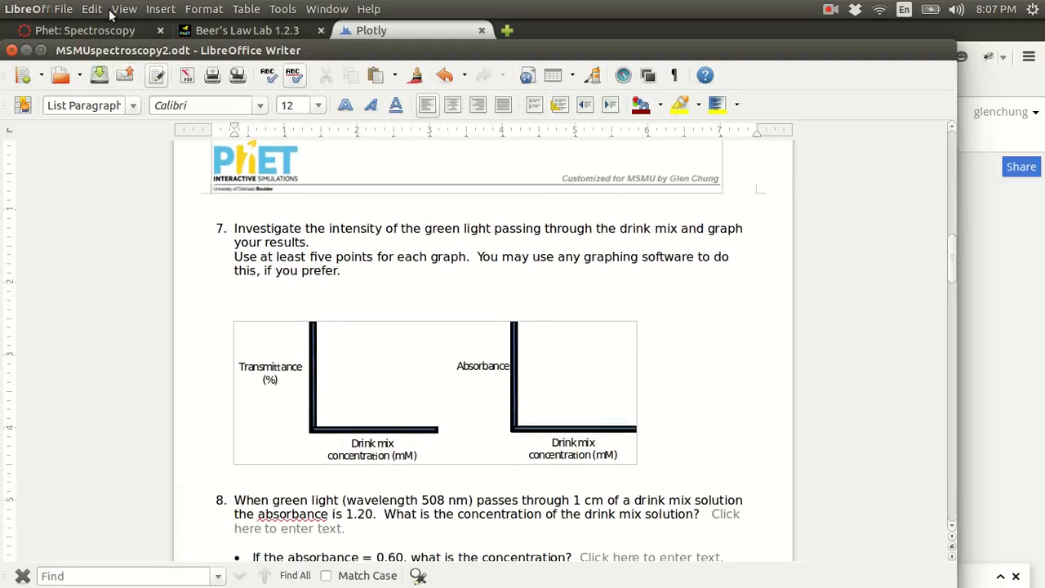
pyautogui.click(161, 9)
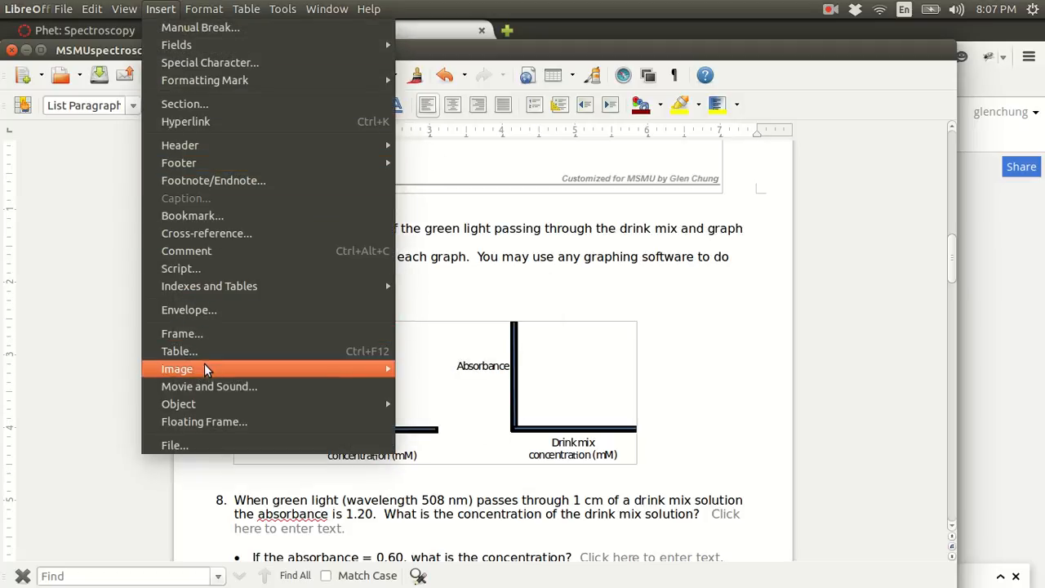
pyautogui.moveTo(205, 370)
pyautogui.click(431, 371)
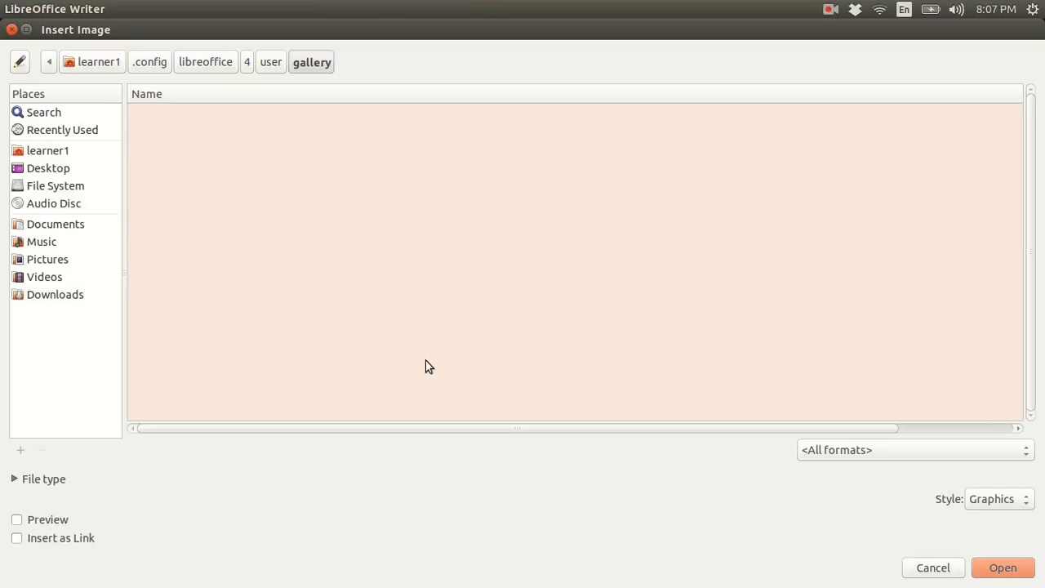
pyautogui.click(66, 262)
pyautogui.scroll(-10, 215, 280)
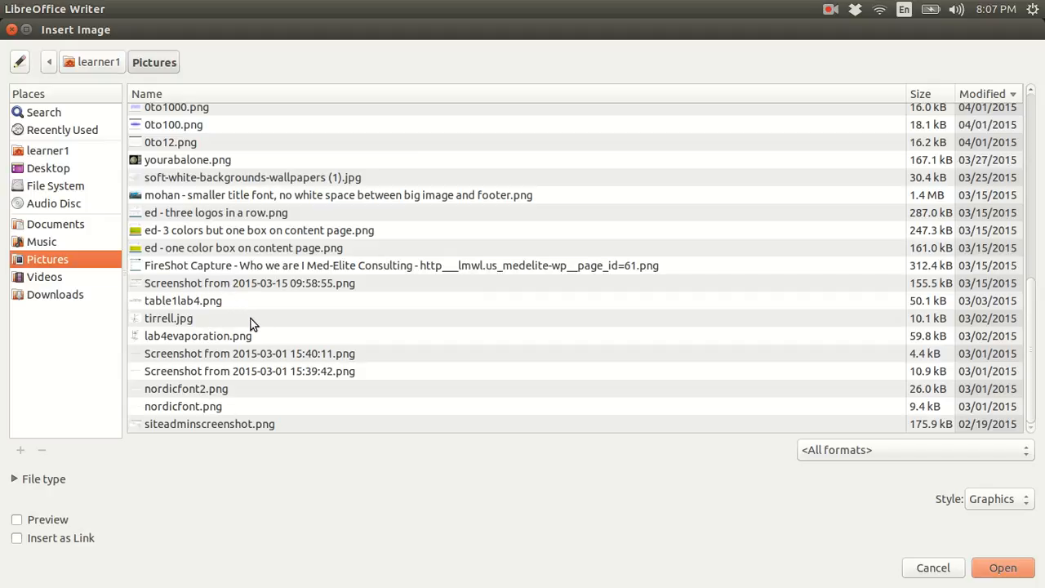
pyautogui.scroll(10, 251, 318)
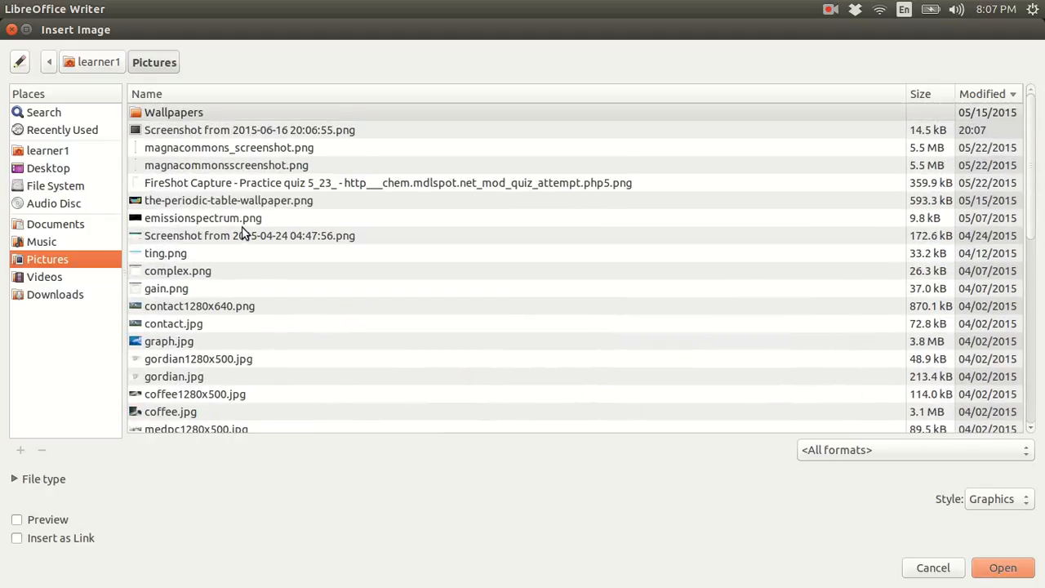
pyautogui.doubleClick(231, 132)
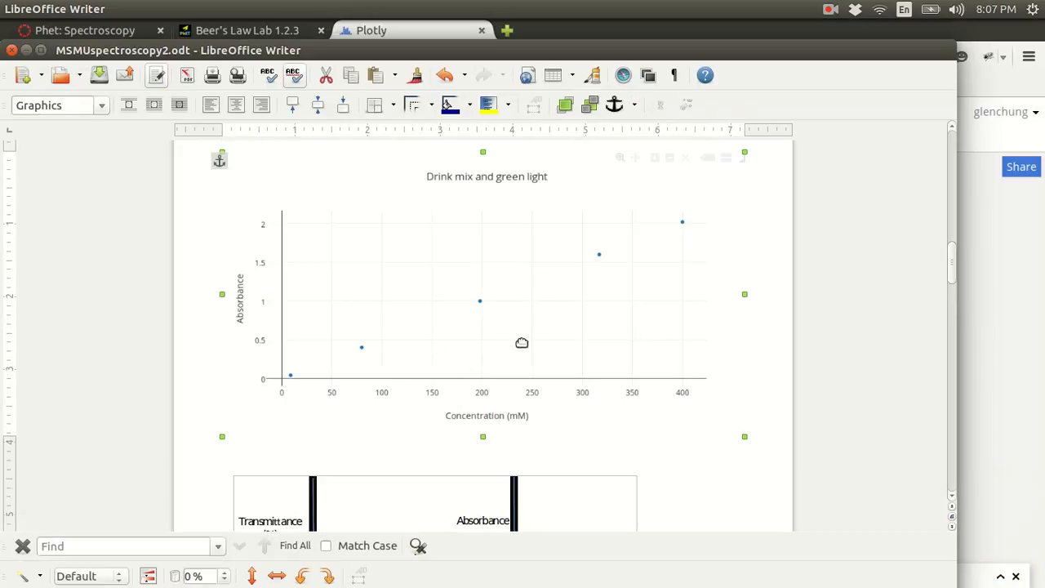
pyautogui.moveTo(952, 281); pyautogui.dragTo(974, 271)
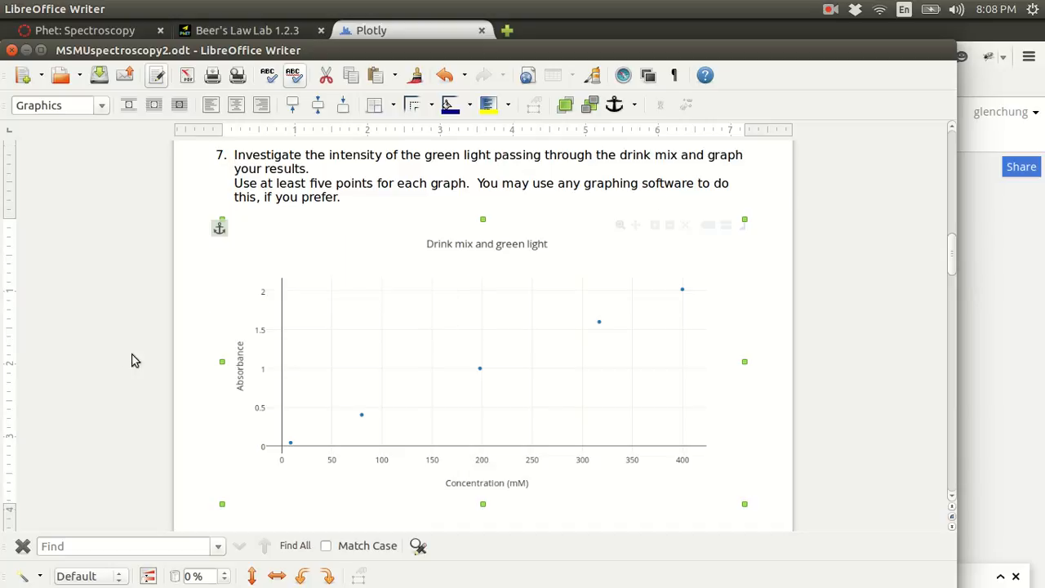
# - Add two blank lines between the inserted graph and the empty Transmittance and Absorbance axes
pyautogui.click(200, 352)
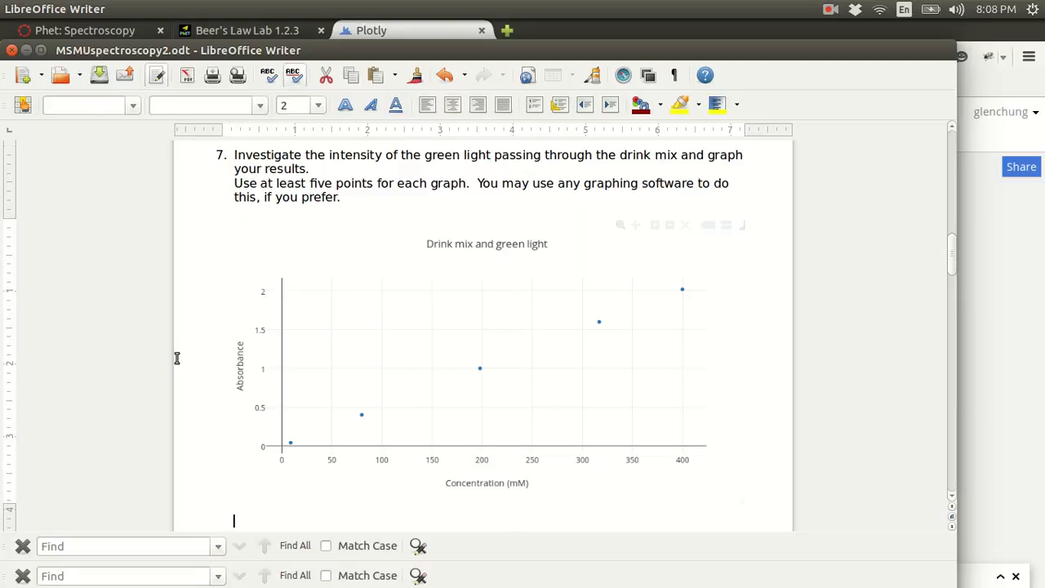
pyautogui.scroll(-1, 186, 357)
pyautogui.scroll(-1, 187, 357)
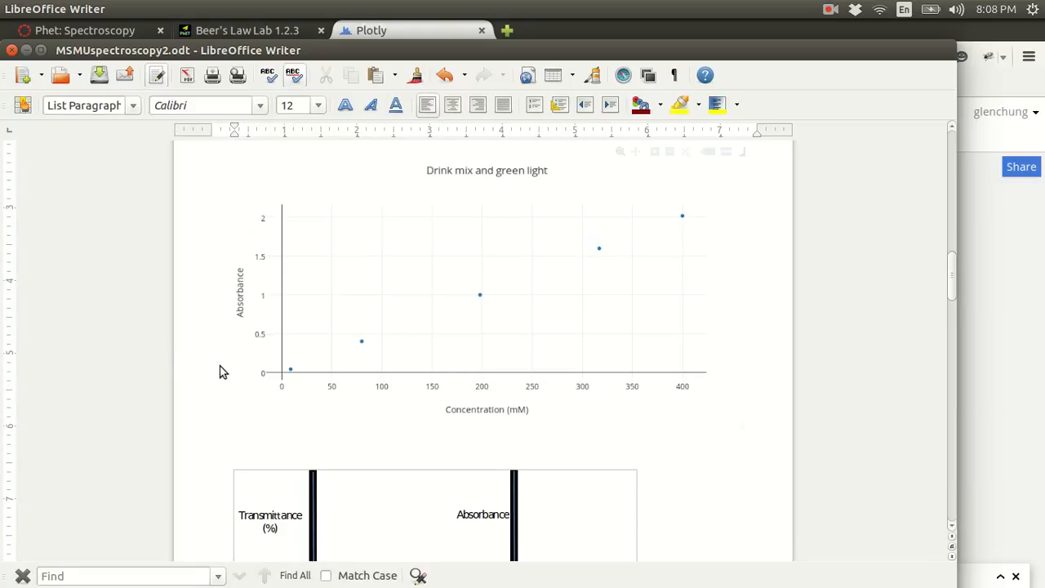
pyautogui.press('Return')
pyautogui.press('Return')
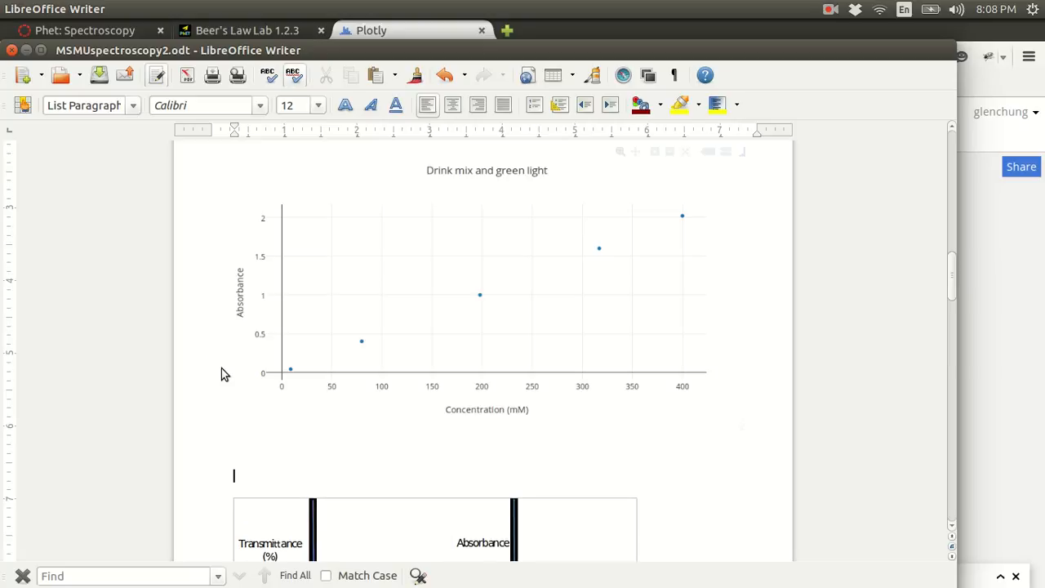
pyautogui.press('Up')
pyautogui.press('Up')
pyautogui.press('Up')
pyautogui.press('Down')
pyautogui.press('Down')
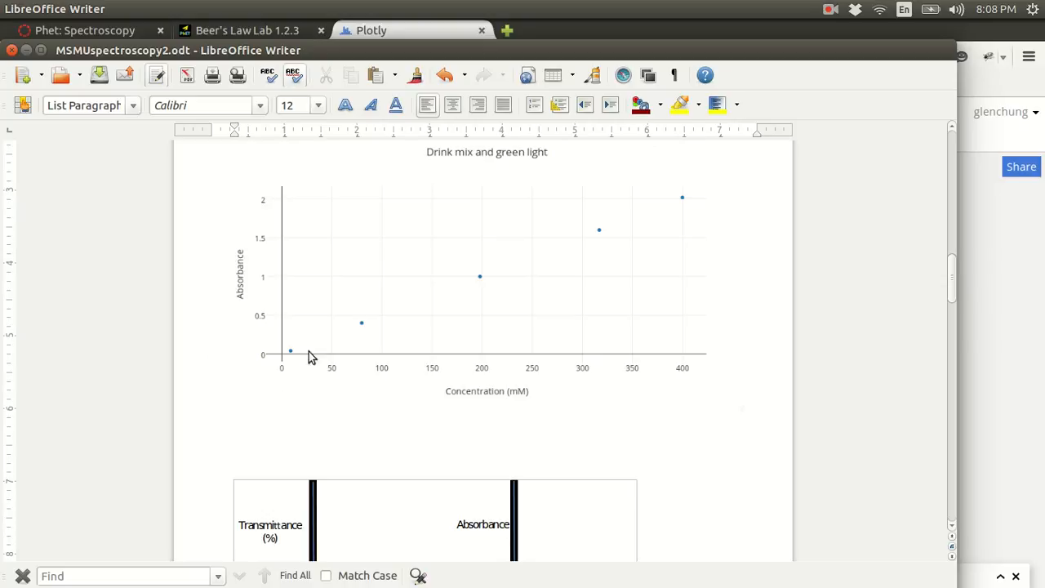
# - Delete the inserted drink mix graph from under question 7
pyautogui.click(327, 318)
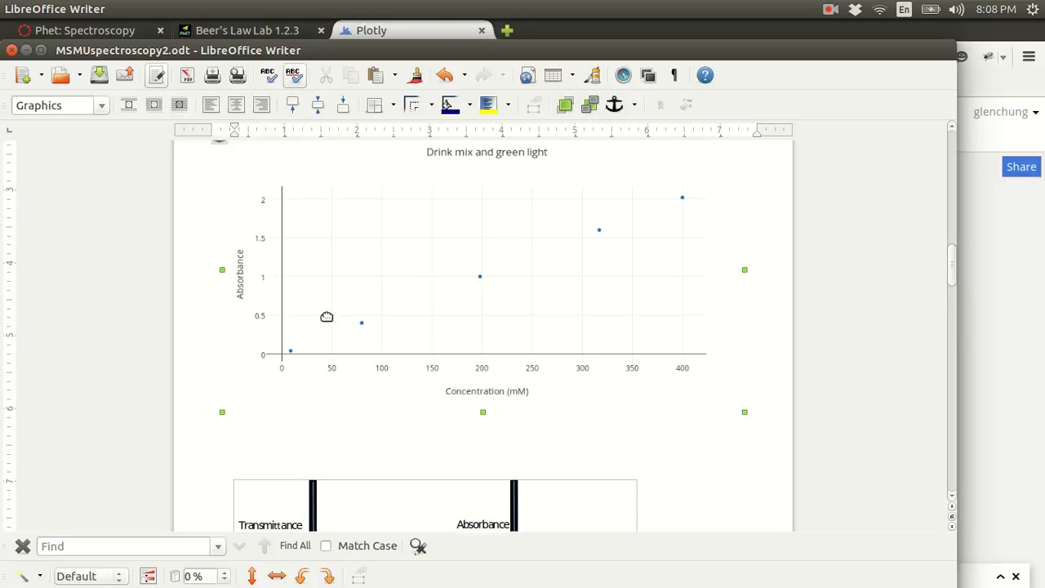
pyautogui.click(279, 439)
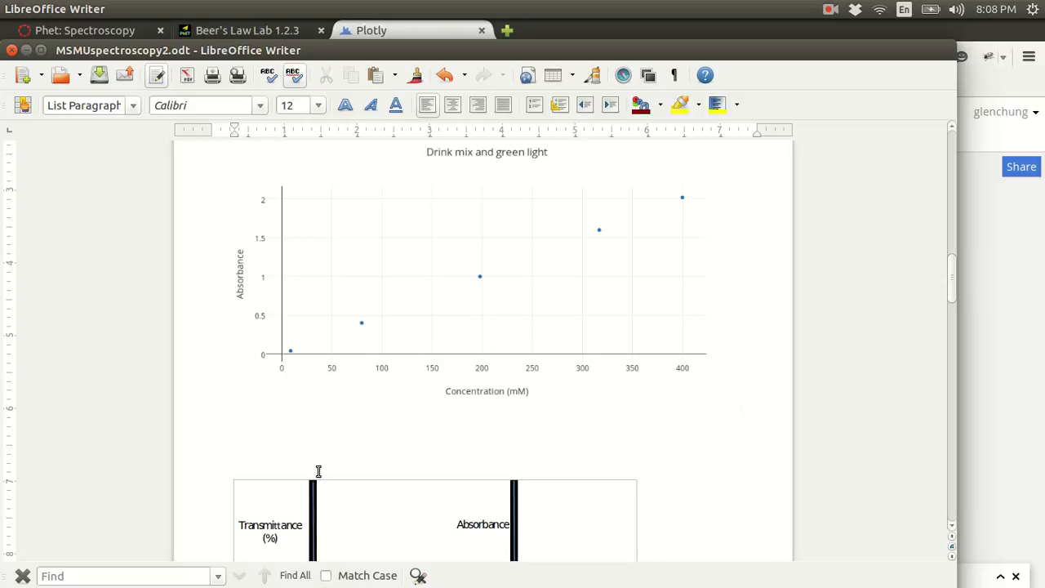
pyautogui.hotkey('alt', 'Tab')
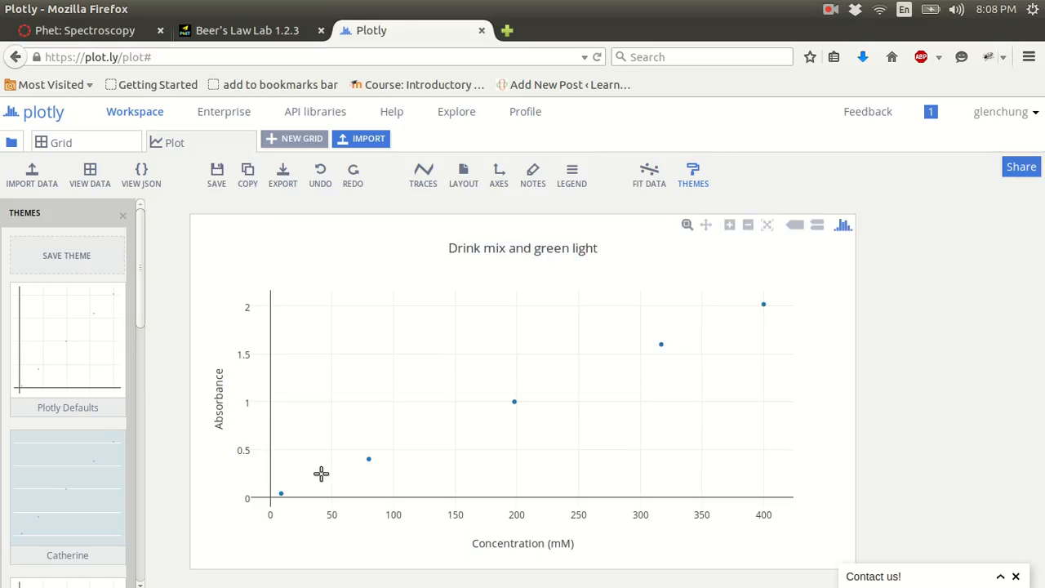
pyautogui.hotkey('alt', 'Tab')
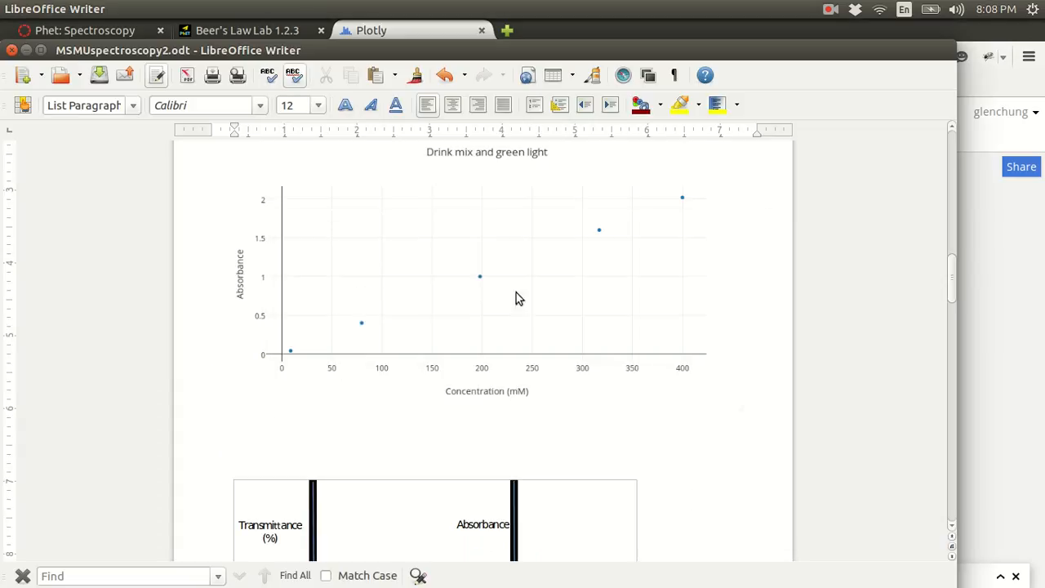
pyautogui.click(465, 261)
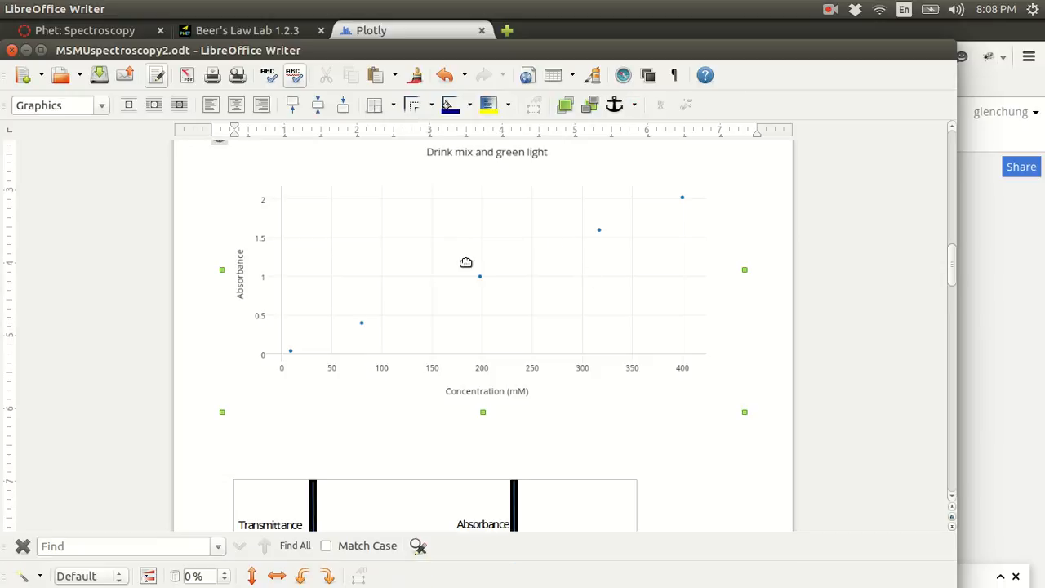
pyautogui.press('Delete')
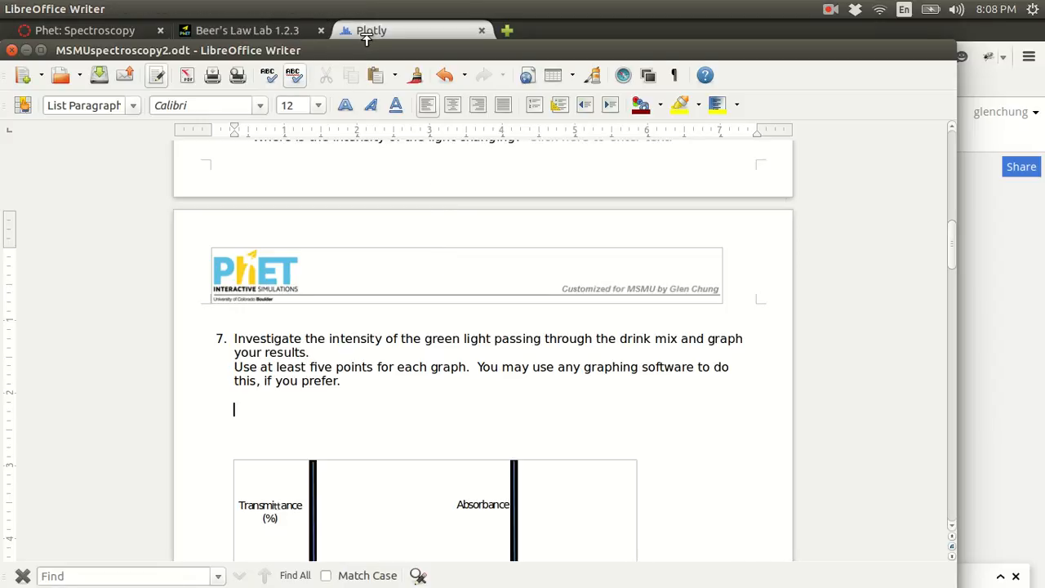
# - Set the Beer's Law Lab detector in Firefox to read Transmittance and return to the Plotly plot
pyautogui.moveTo(369, 45); pyautogui.dragTo(374, 129)
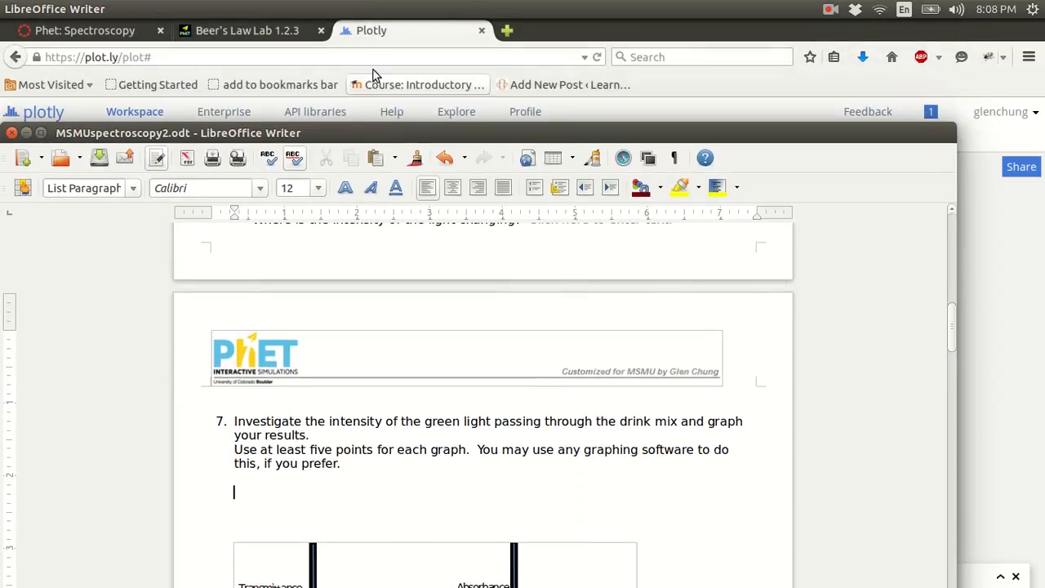
pyautogui.click(392, 35)
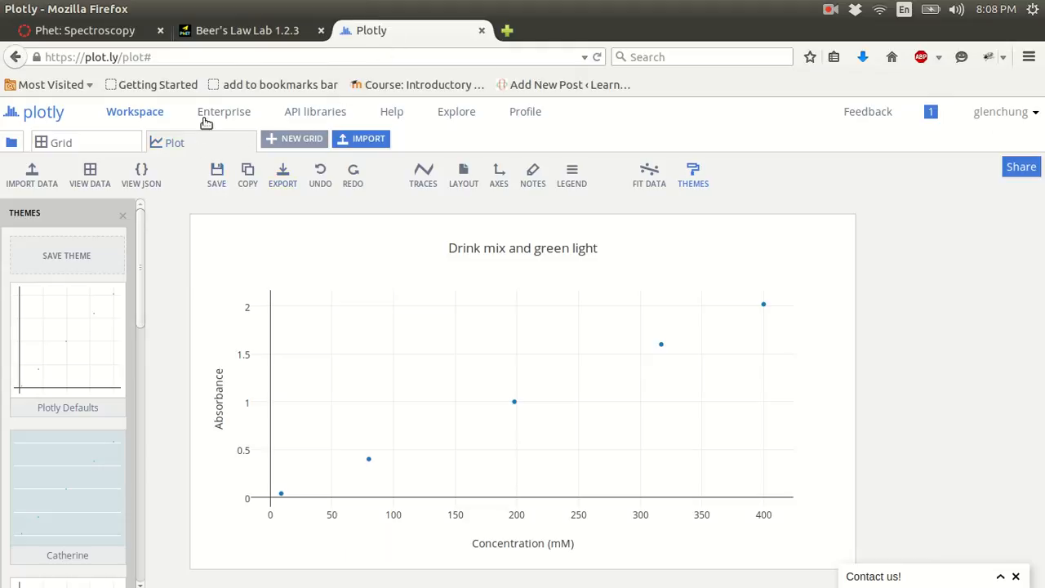
pyautogui.click(272, 33)
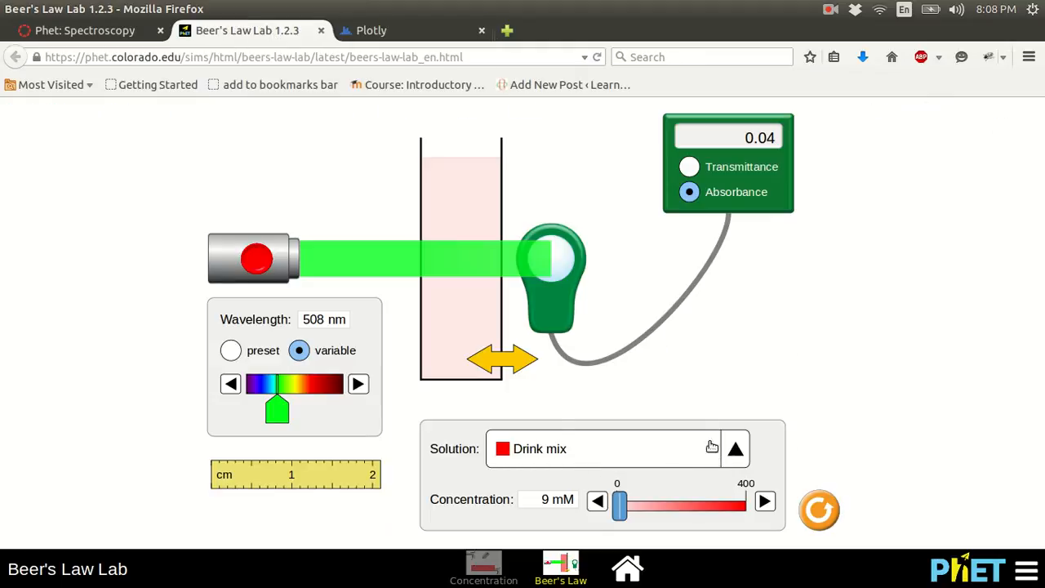
pyautogui.click(692, 170)
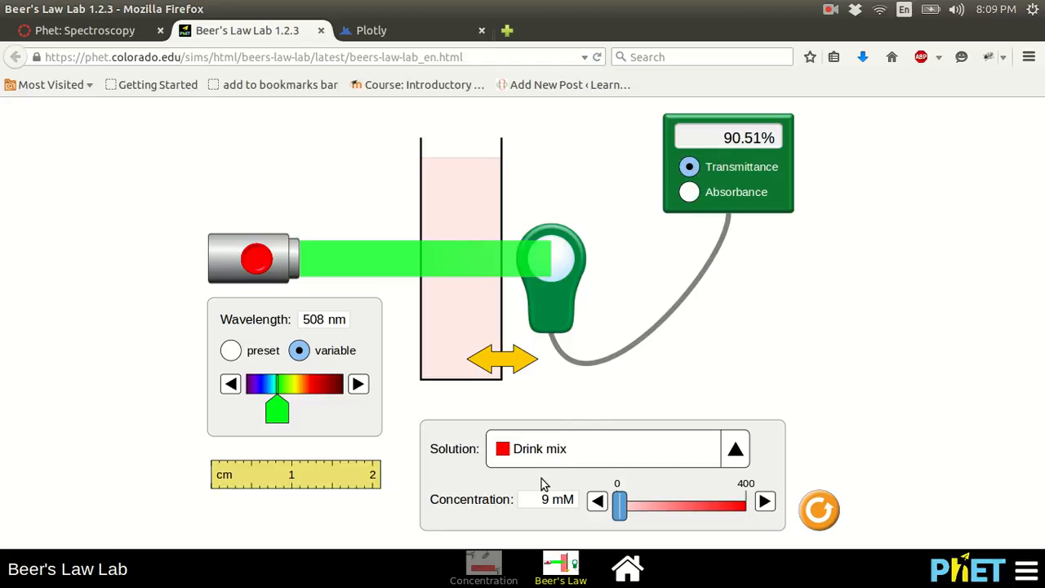
pyautogui.press('alt')
pyautogui.click(415, 29)
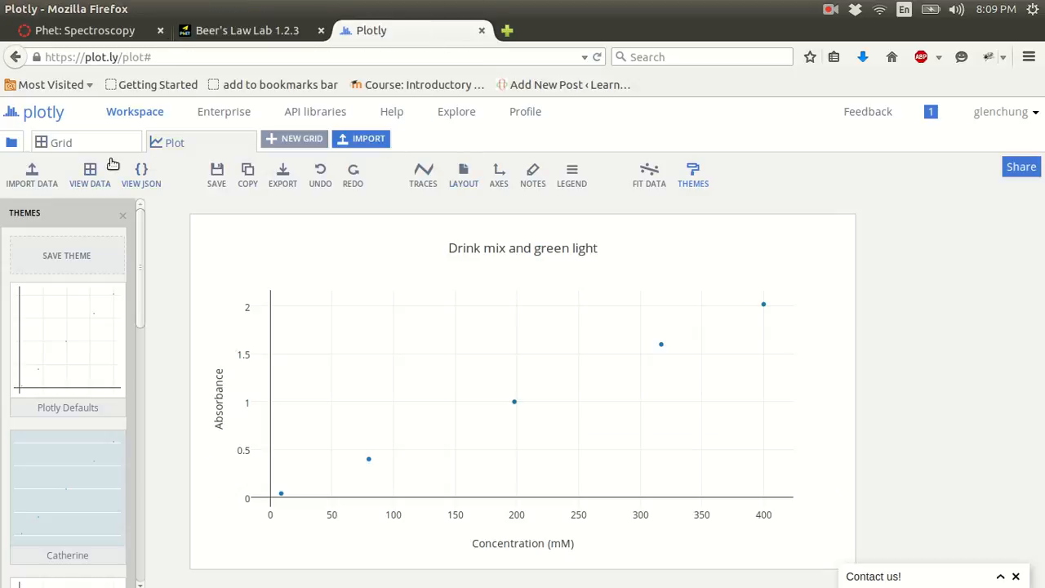
# - Open the data grid in Plotly and enter 90.51 in Col4 and 9 in Col5 of the first row
pyautogui.click(72, 145)
pyautogui.click(526, 293)
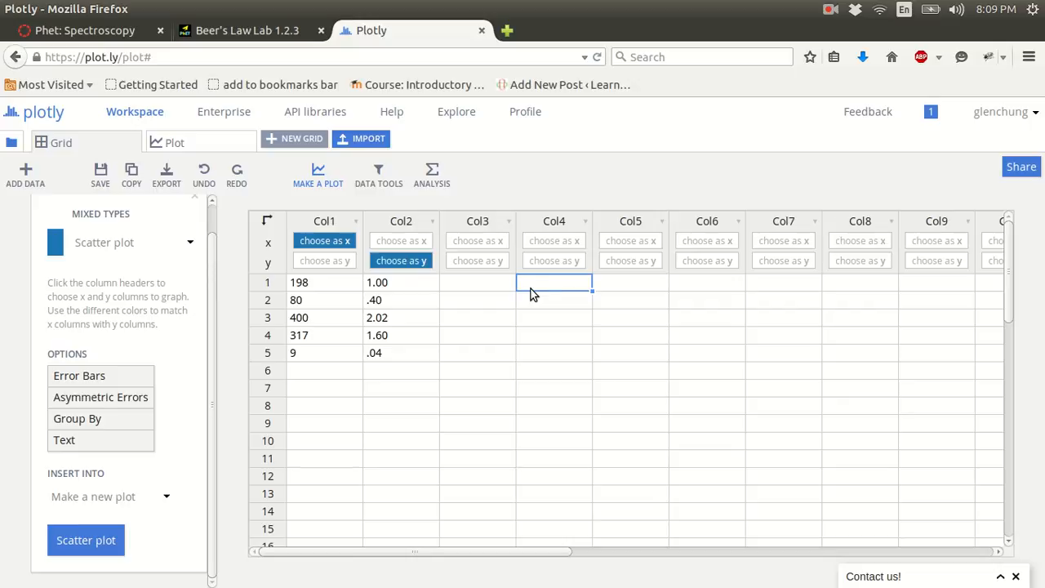
pyautogui.write('90.51')
pyautogui.press('Tab')
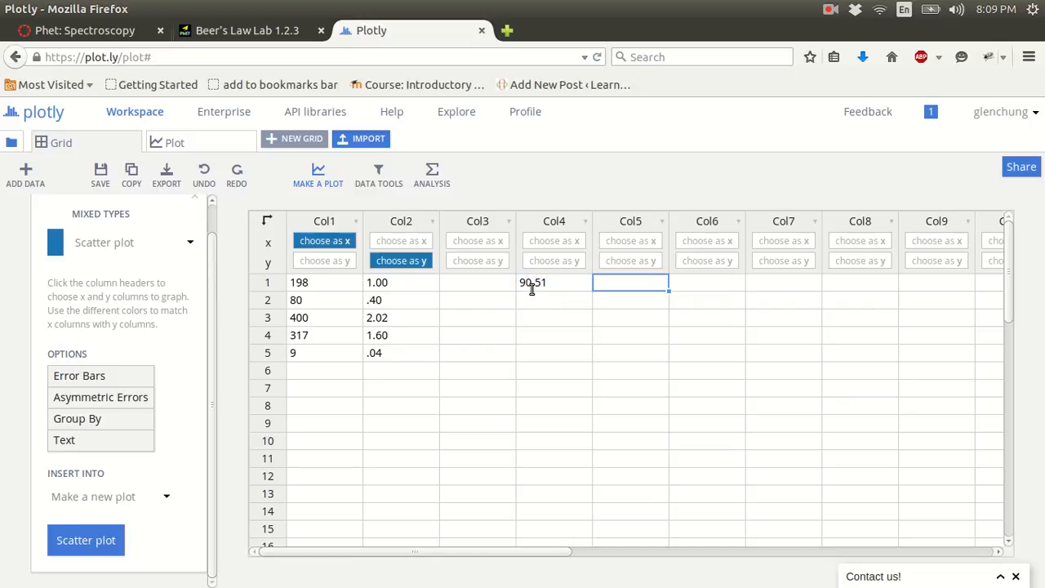
pyautogui.write('9')
pyautogui.click(245, 30)
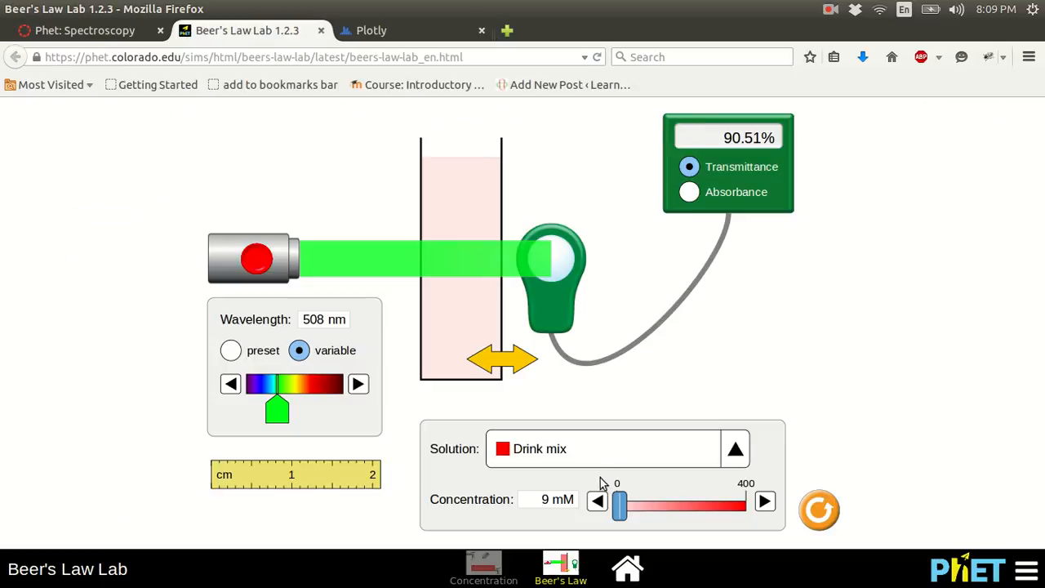
pyautogui.click(394, 33)
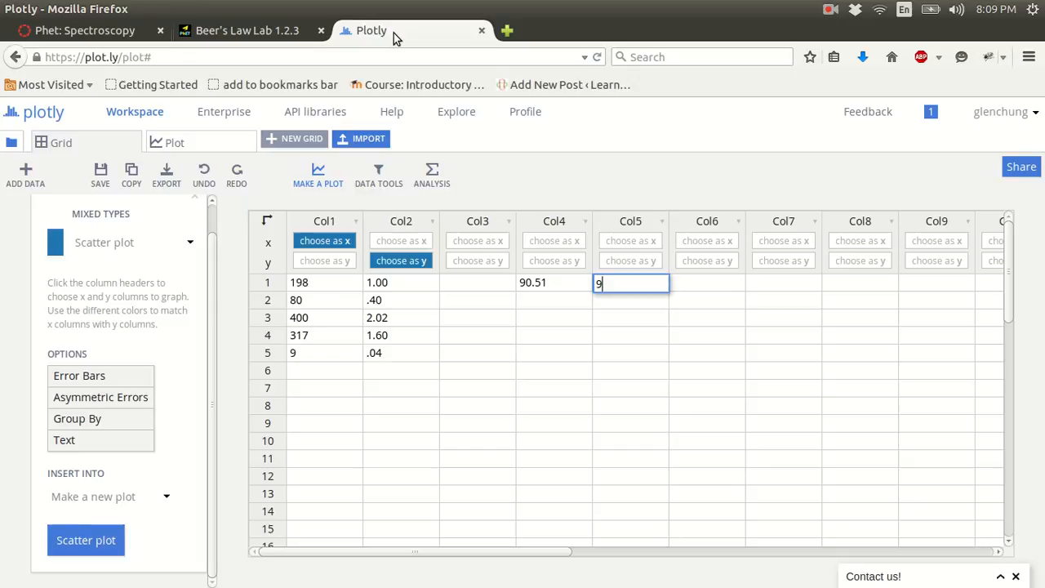
# - Swap the first row's new entries so Col4 holds the concentration 9 and Col5 the transmittance 90.51
pyautogui.moveTo(507, 288); pyautogui.dragTo(563, 284)
pyautogui.click(541, 285)
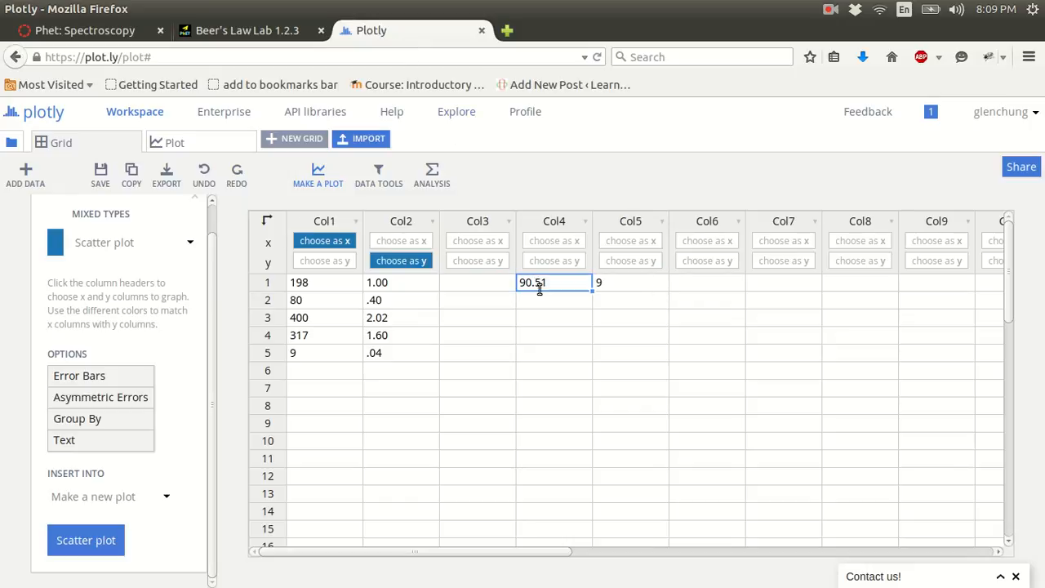
pyautogui.write('9')
pyautogui.press('Tab')
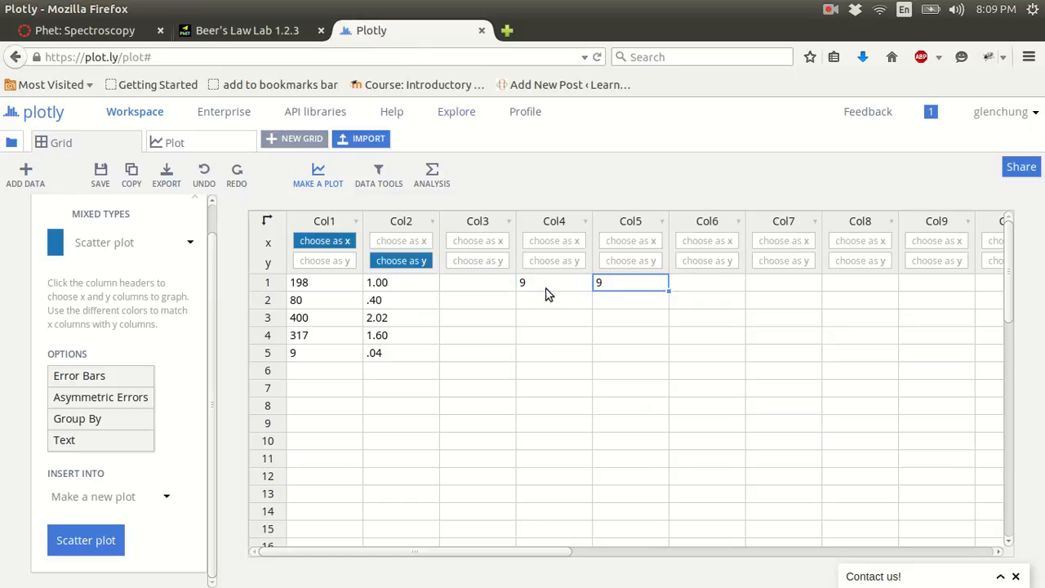
pyautogui.write('90.51')
pyautogui.press('Return')
pyautogui.click(545, 301)
# - Raise the drink mix concentration to 170 mM in the Beer's Law Lab simulation
pyautogui.click(247, 32)
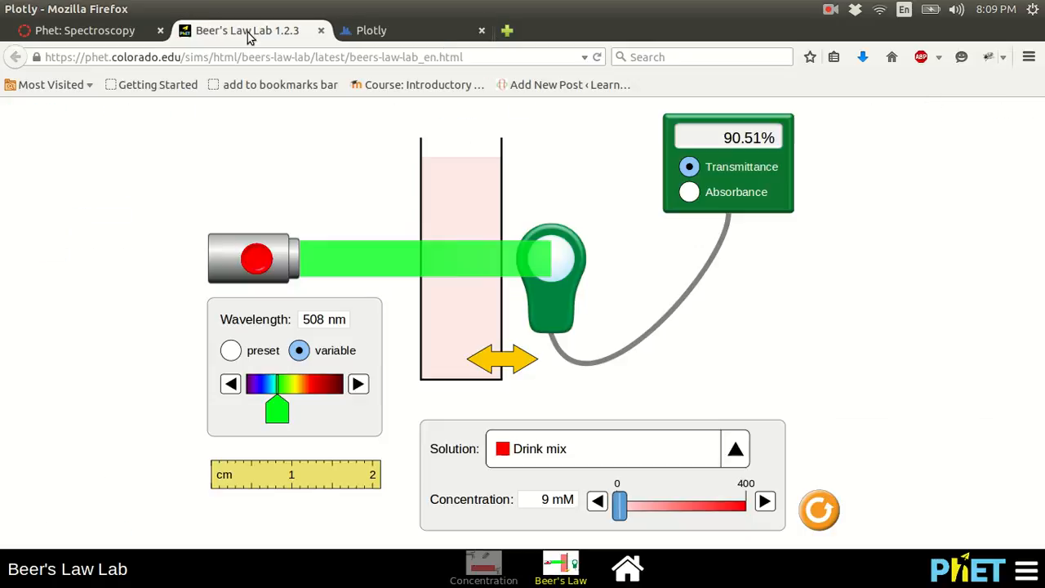
pyautogui.moveTo(620, 508); pyautogui.dragTo(672, 507)
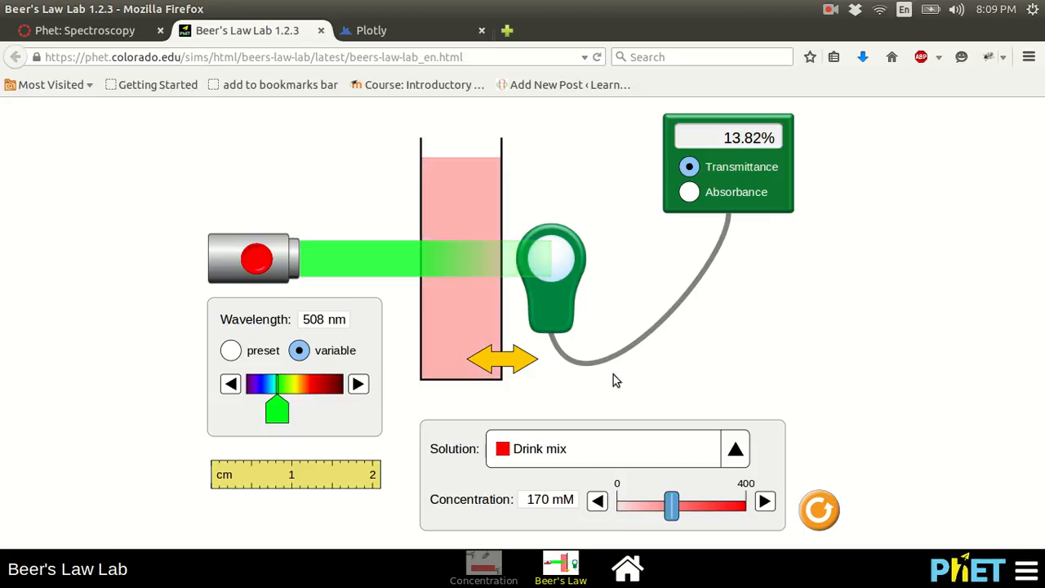
pyautogui.hotkey('alt', 'Tab')
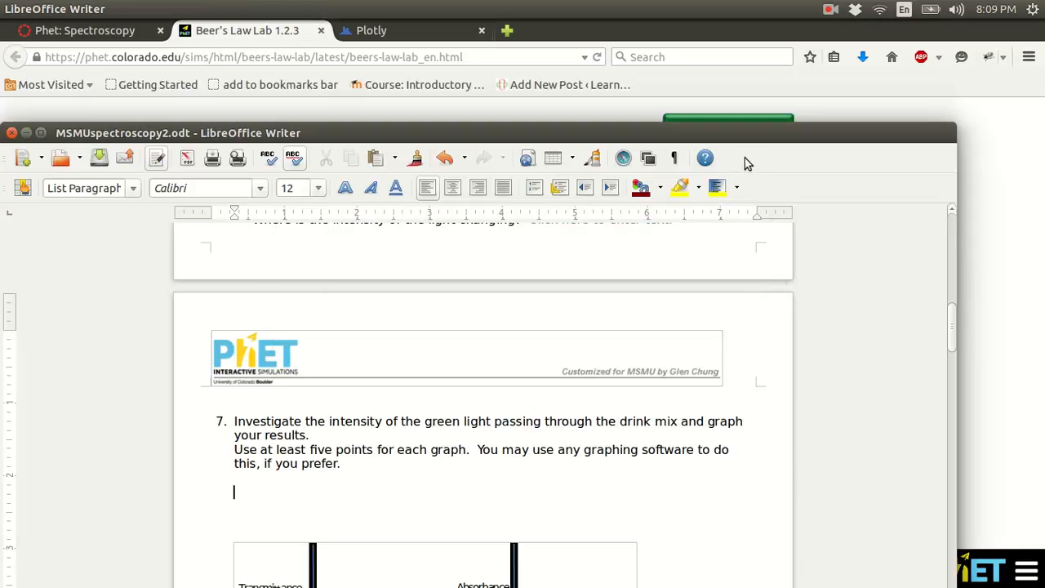
# - Enter 170 in Col4 and 13.82 in Col5 of the Plotly grid's second row
pyautogui.click(414, 32)
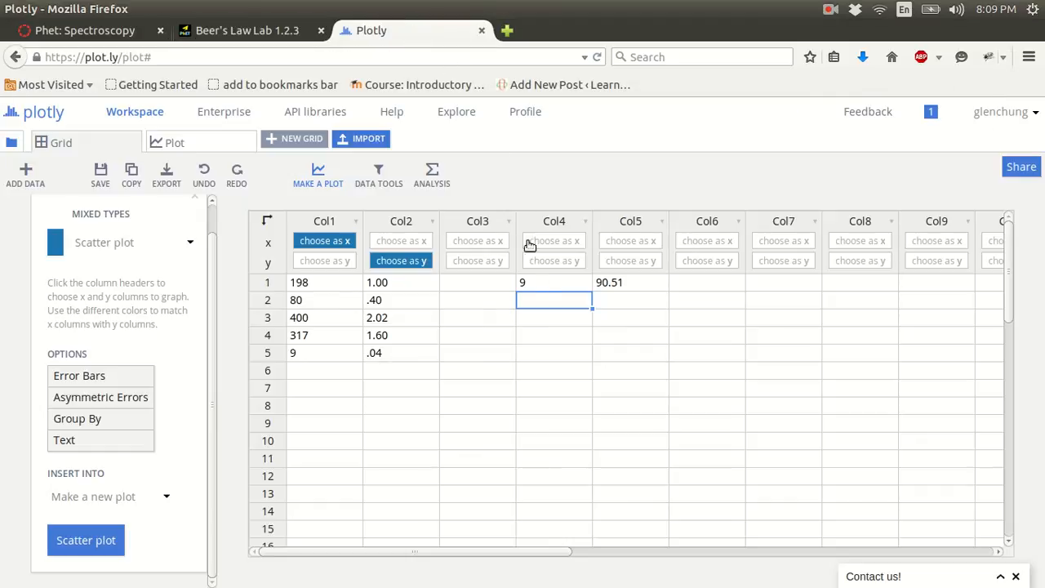
pyautogui.write('170')
pyautogui.press('Tab')
pyautogui.write('13.82')
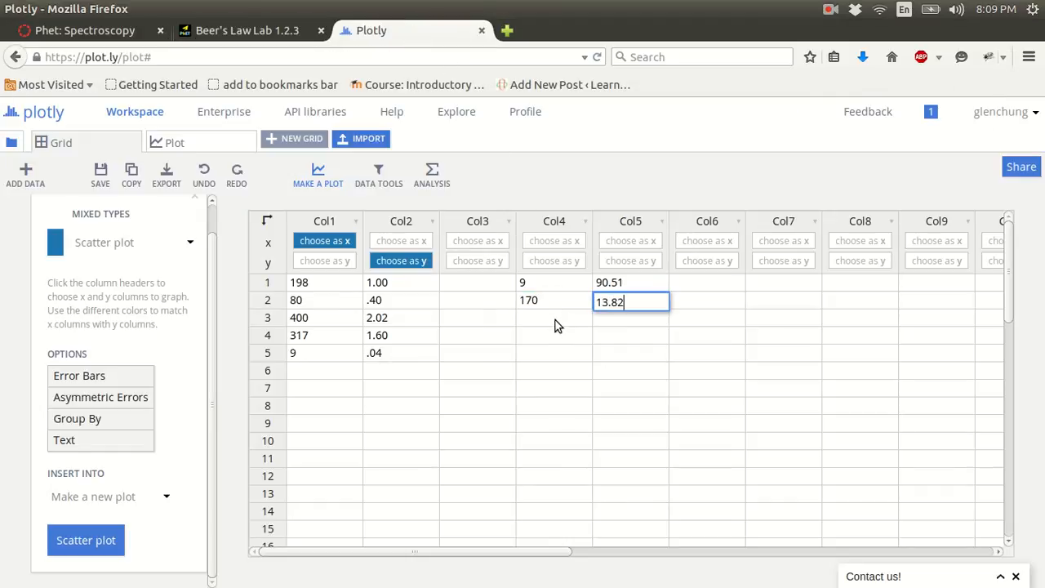
pyautogui.press('Return')
pyautogui.click(551, 327)
pyautogui.hotkey('alt', 'Tab')
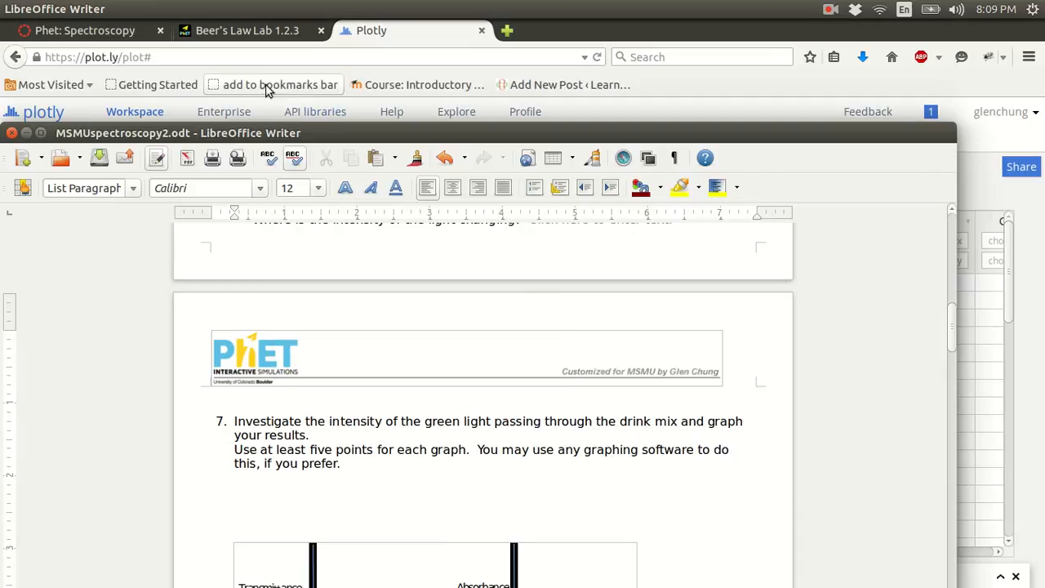
pyautogui.click(253, 32)
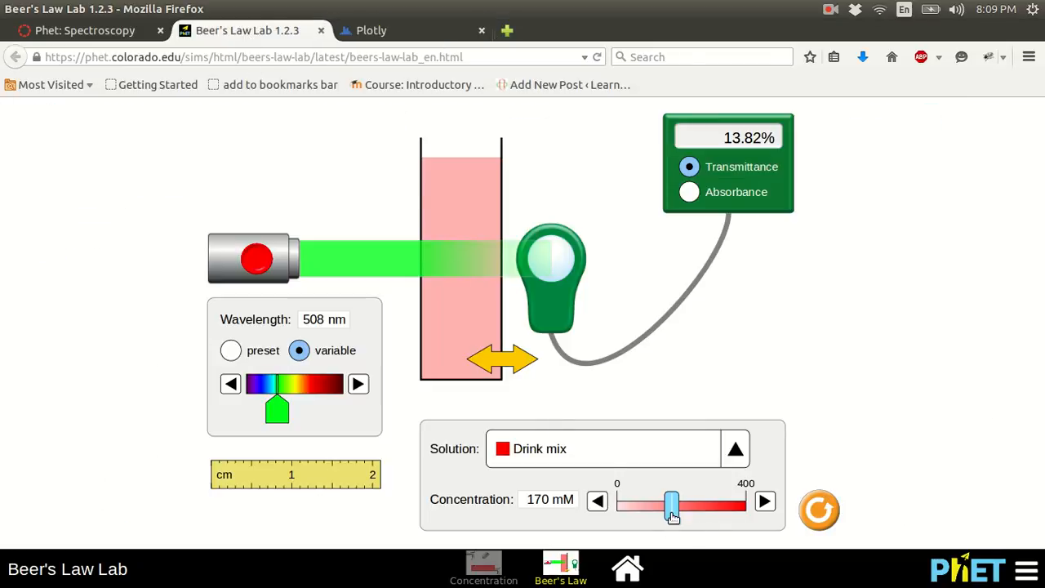
pyautogui.click(453, 33)
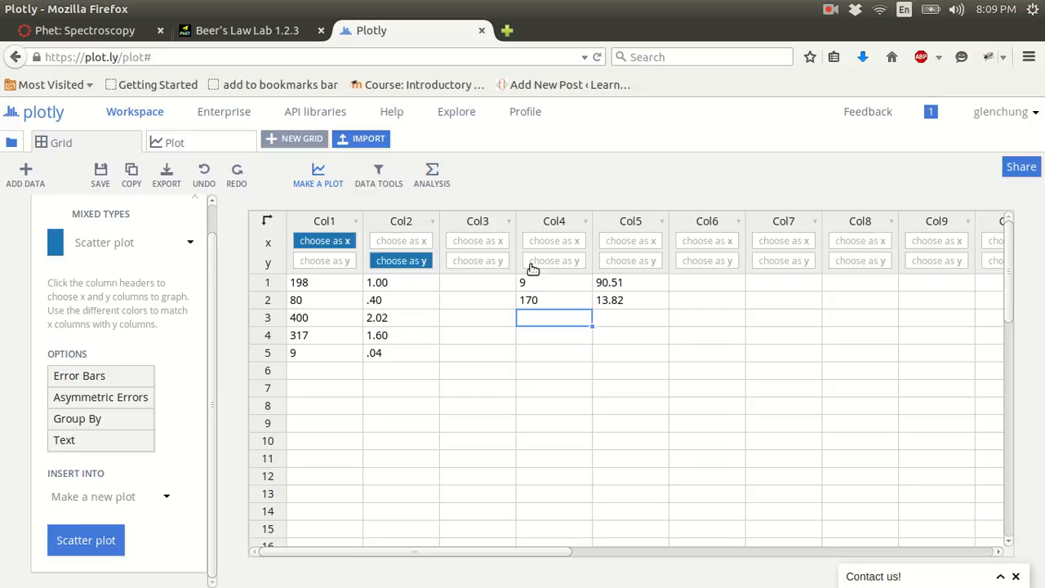
# - Clear the Col1 and Col2 axis choices and create a new scatter plot with Col4 as x and Col5 as y
pyautogui.click(323, 241)
pyautogui.click(387, 263)
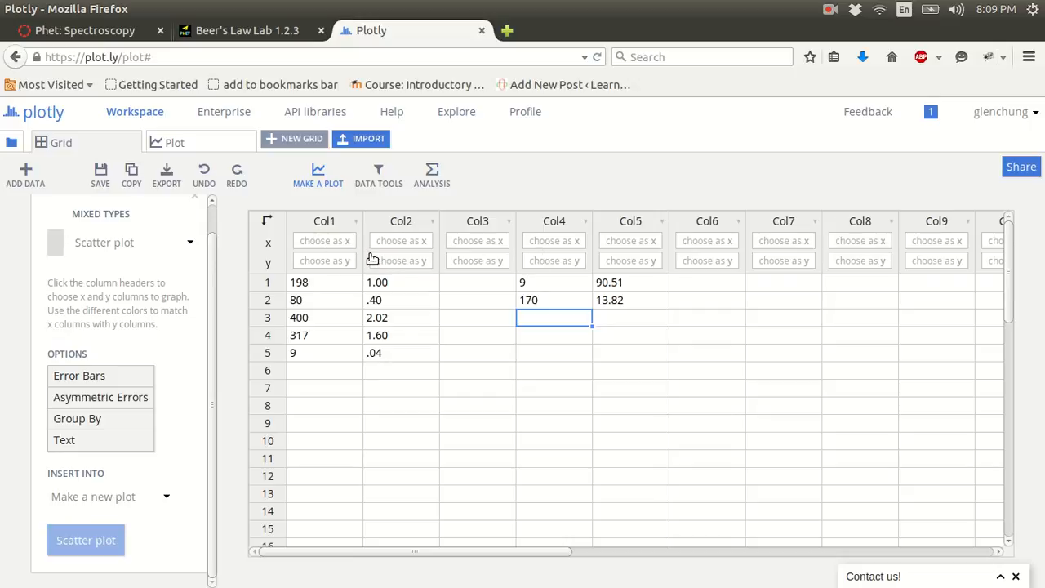
pyautogui.click(544, 243)
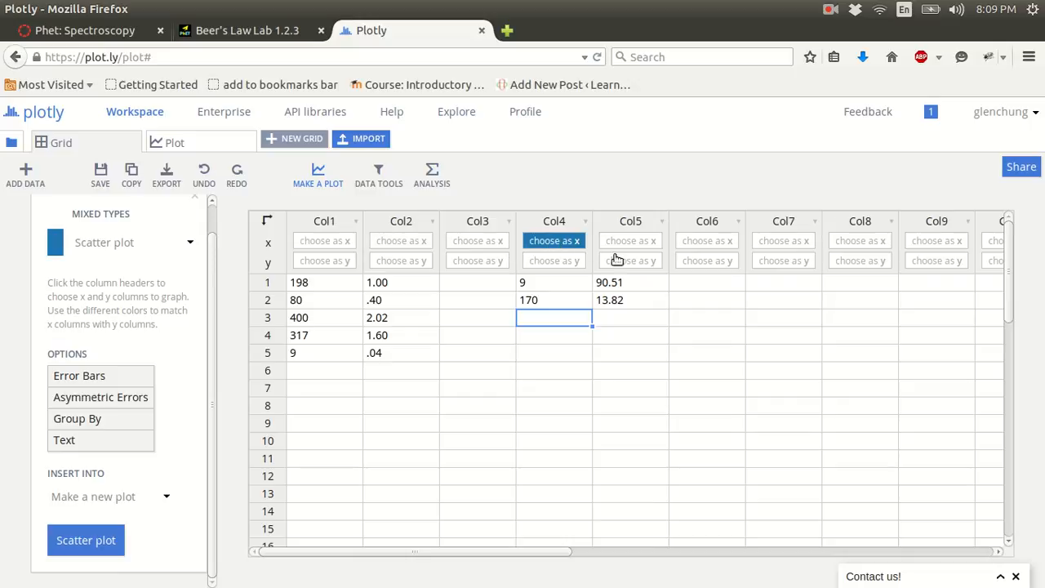
pyautogui.click(627, 265)
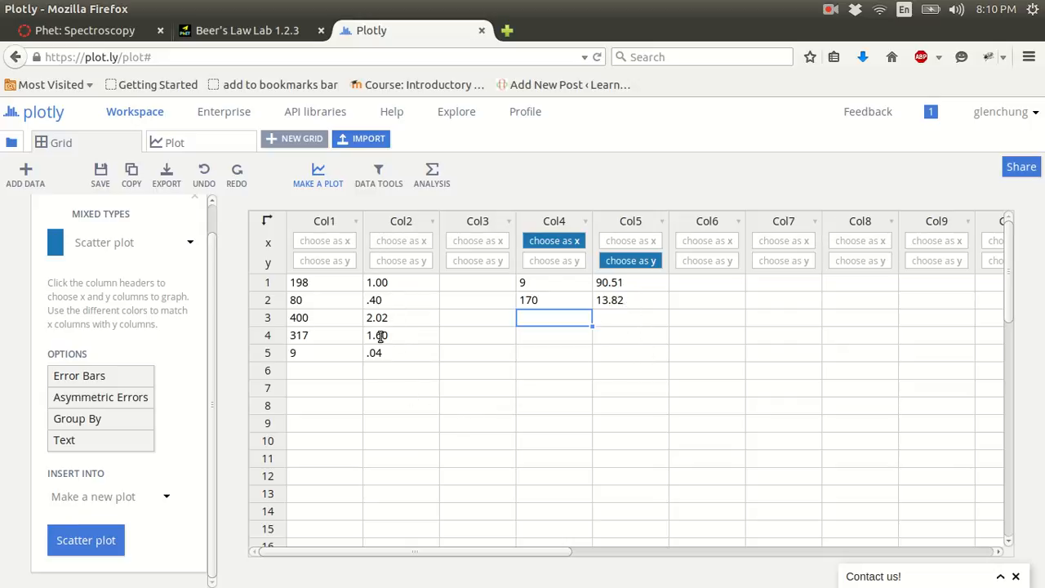
pyautogui.click(106, 540)
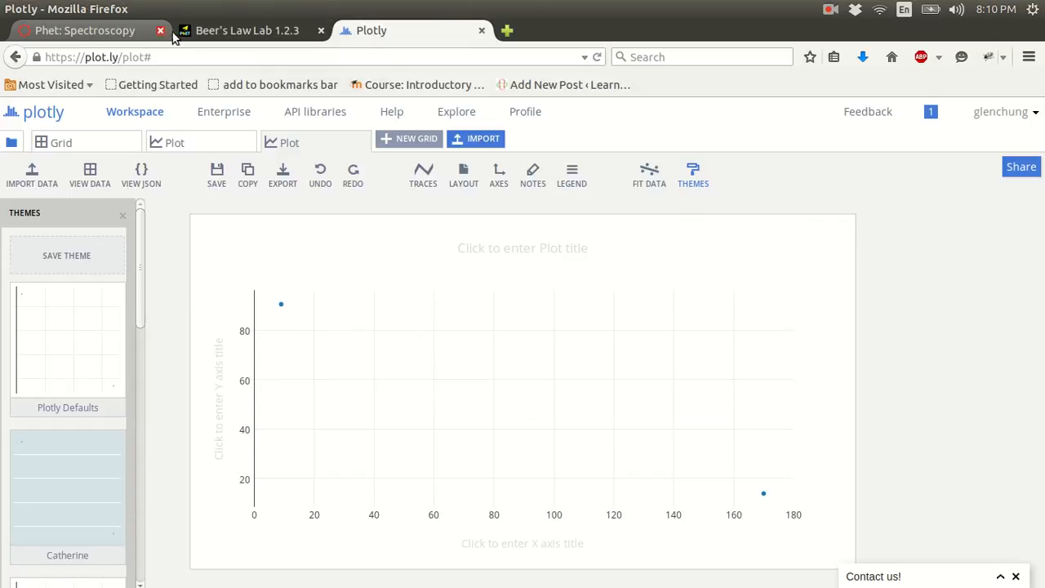
# - Switch to the LibreOffice Writer worksheet and delete the empty Transmittance and Absorbance axes image under question 7
pyautogui.hotkey('alt', 'Tab')
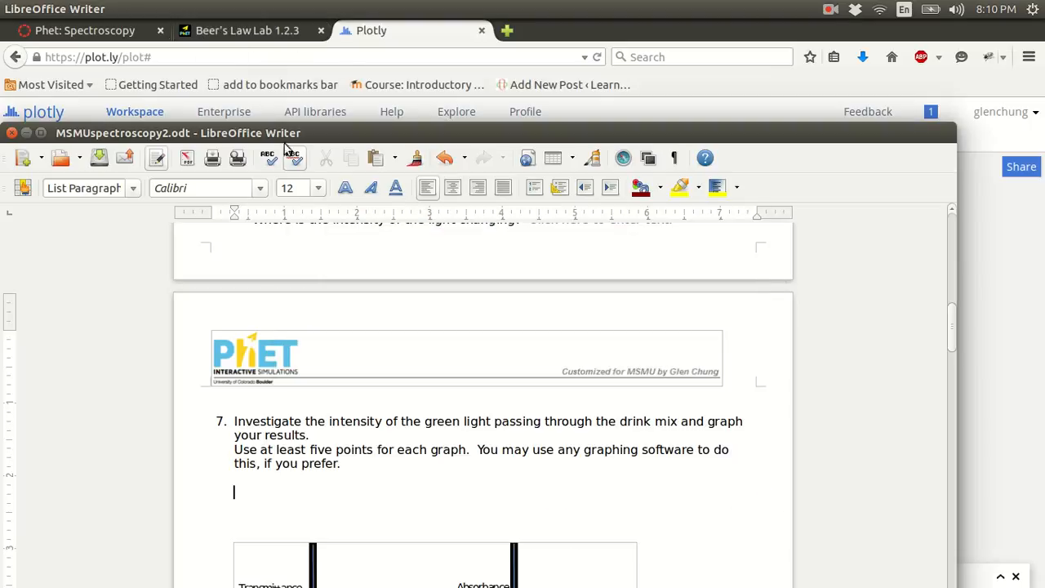
pyautogui.scroll(-8, 350, 322)
pyautogui.scroll(2, 350, 322)
pyautogui.click(350, 319)
pyautogui.press('Delete')
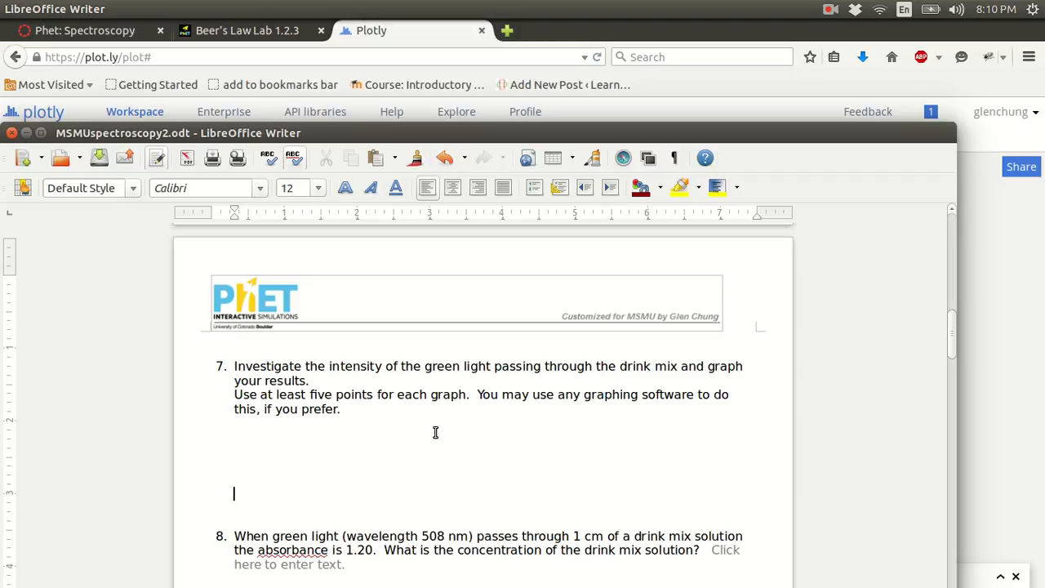
# - Review question 8 in the worksheet about the drink mix concentration under 508 nm green light
pyautogui.scroll(-5, 435, 433)
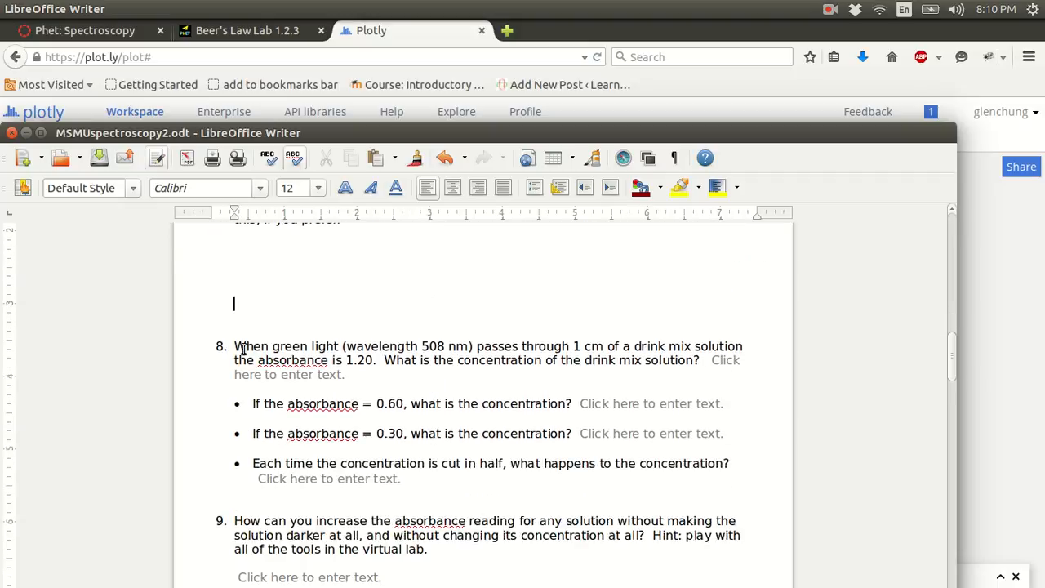
pyautogui.moveTo(236, 349); pyautogui.dragTo(406, 385)
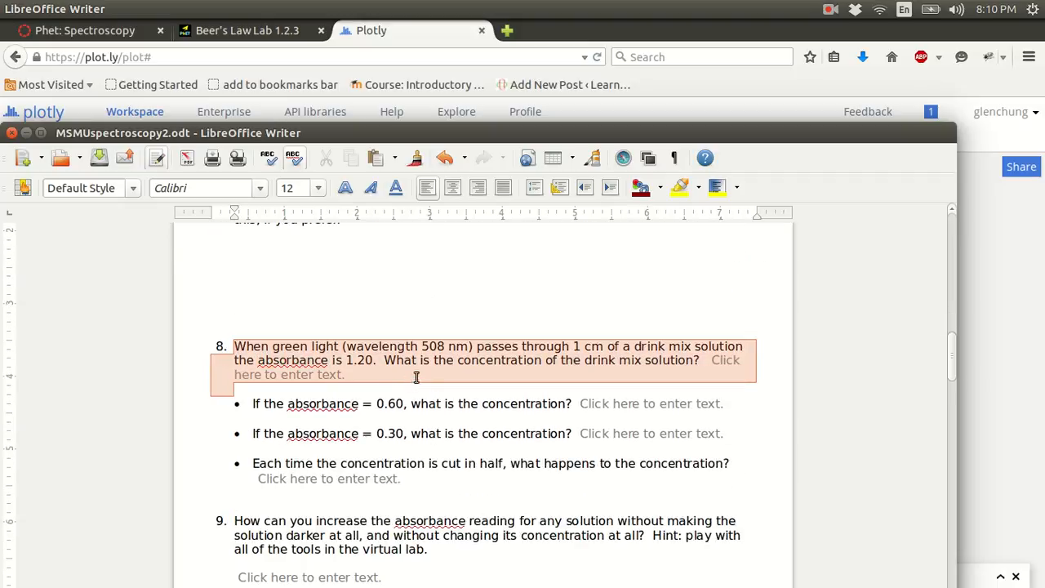
pyautogui.moveTo(492, 367); pyautogui.dragTo(565, 371)
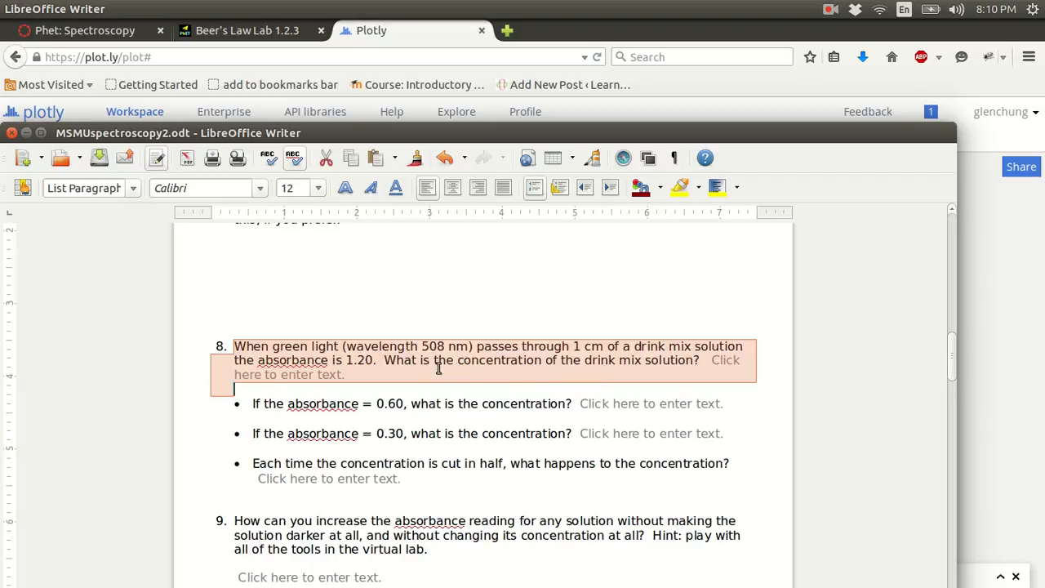
pyautogui.click(343, 359)
pyautogui.moveTo(455, 366); pyautogui.dragTo(233, 346)
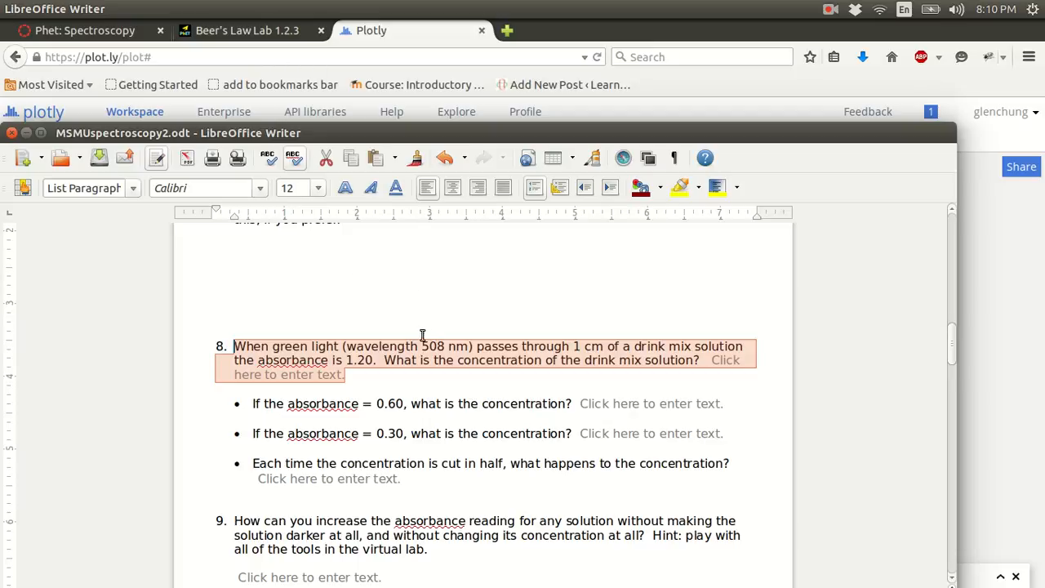
# - Switch to Beer's Law Lab in Firefox and set the light's wavelength to 707 nm
pyautogui.click(296, 33)
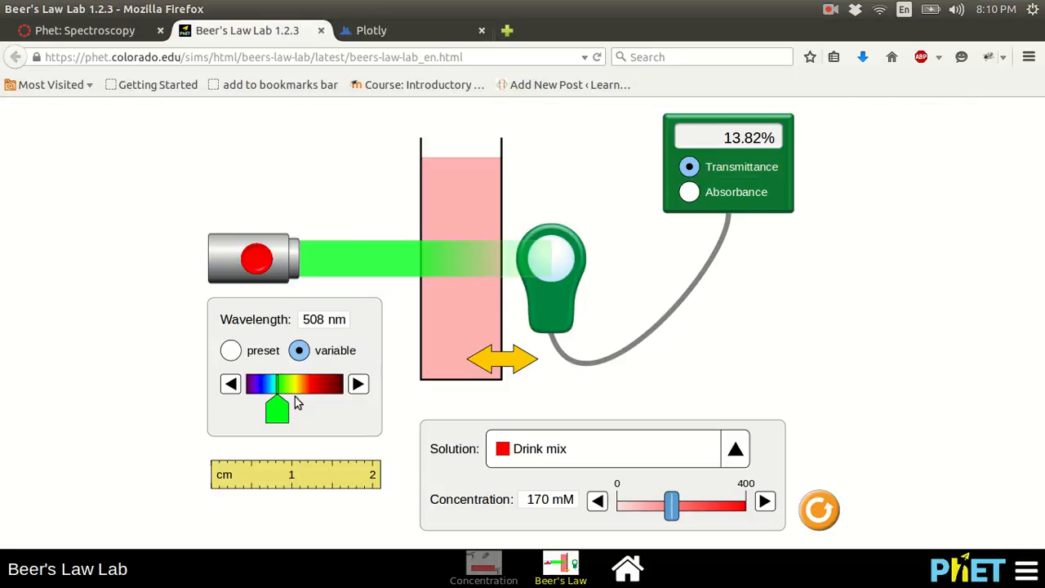
pyautogui.moveTo(288, 408); pyautogui.dragTo(325, 409)
pyautogui.click(364, 33)
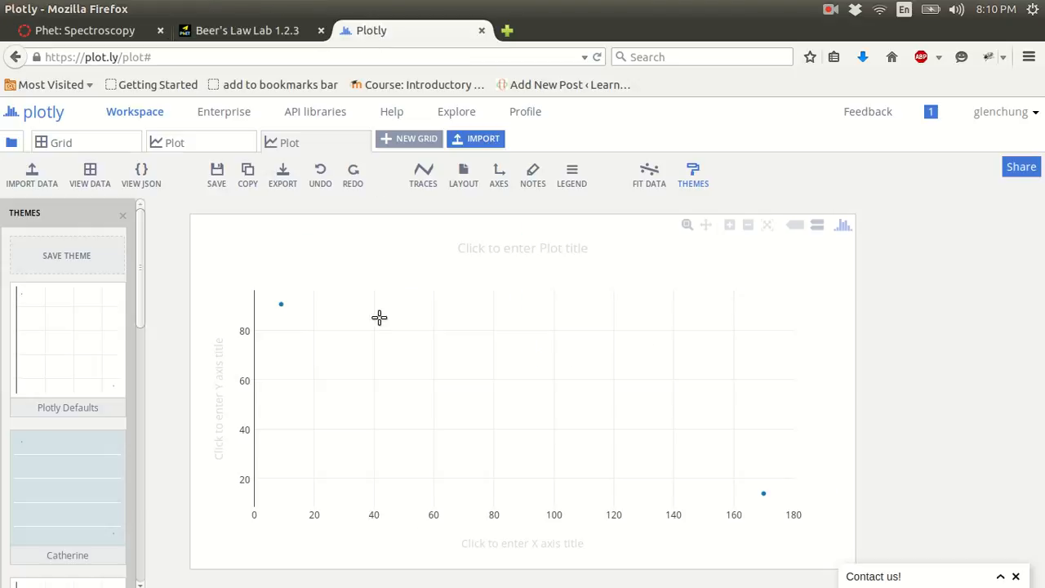
pyautogui.click(263, 37)
# - Lay the ruler across the cuvette with zero at the wall facing the light, and narrow the cuvette to about 0.6 cm
pyautogui.hotkey('alt', 'Tab')
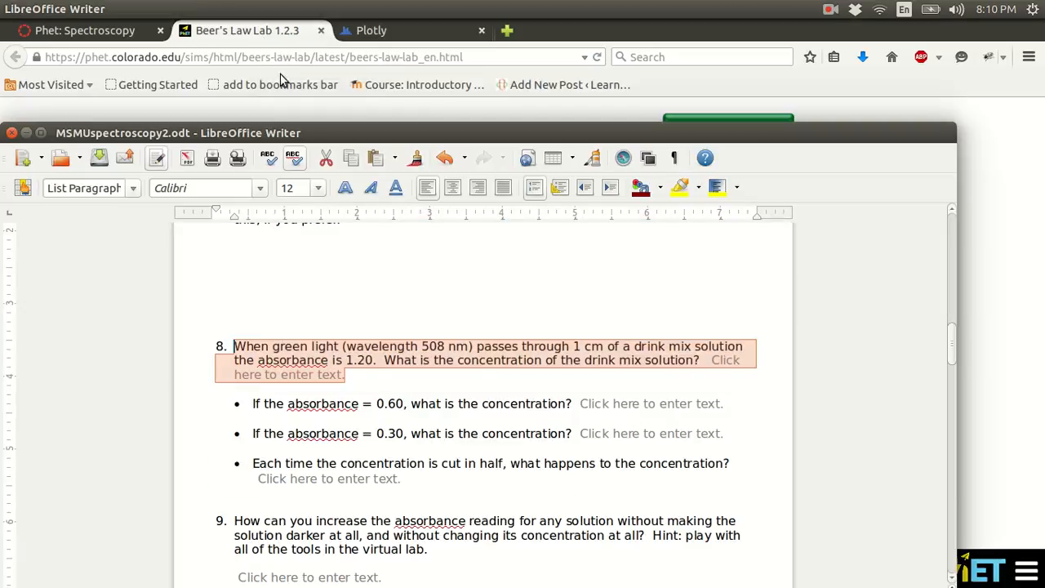
pyautogui.click(607, 347)
pyautogui.hotkey('alt', 'Tab')
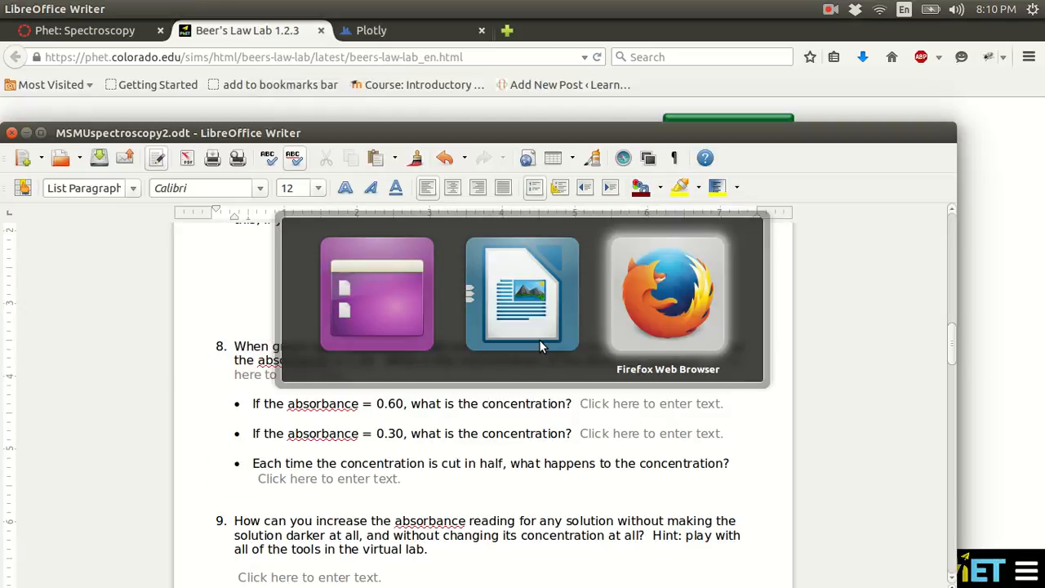
pyautogui.moveTo(323, 481); pyautogui.dragTo(532, 206)
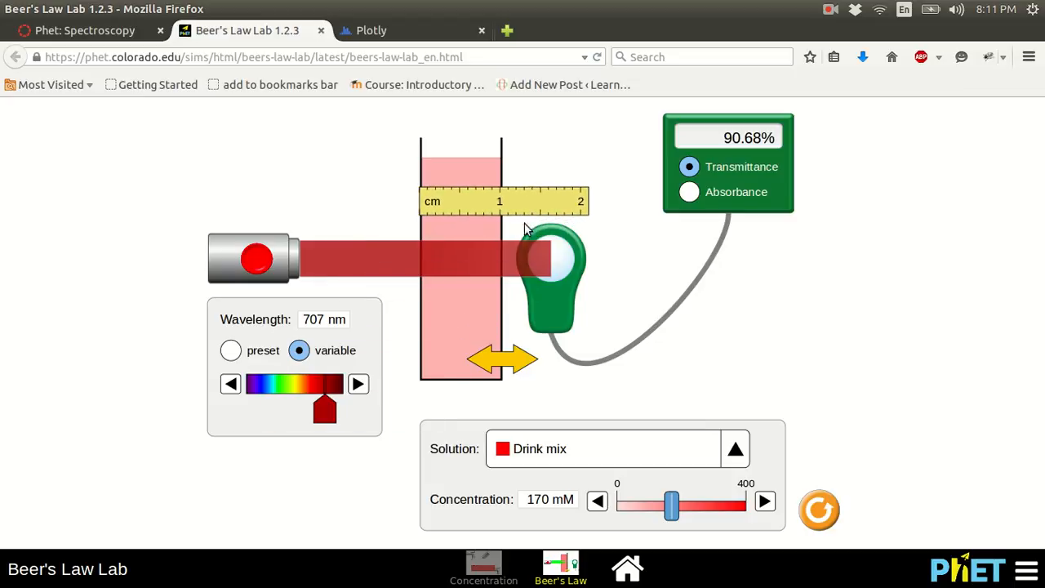
pyautogui.moveTo(502, 360); pyautogui.dragTo(466, 559)
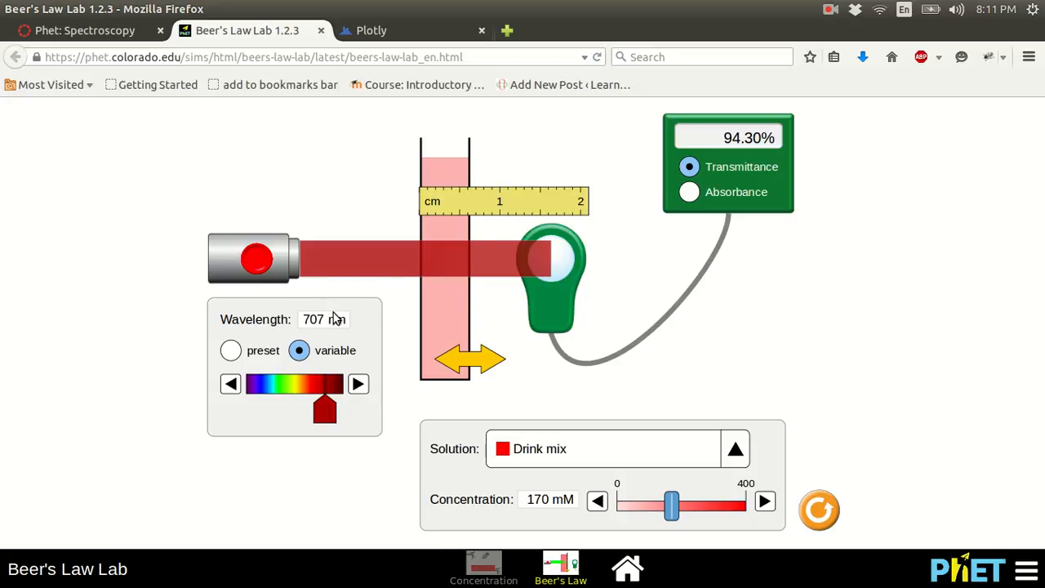
# - Set the Beer's Law Lab detector to read Absorbance
pyautogui.click(384, 36)
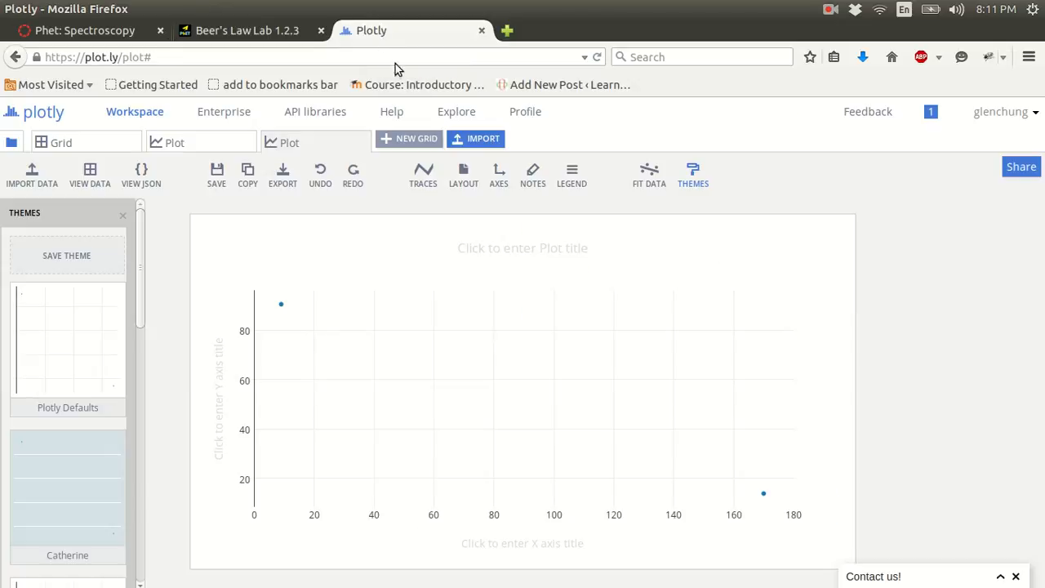
pyautogui.click(261, 33)
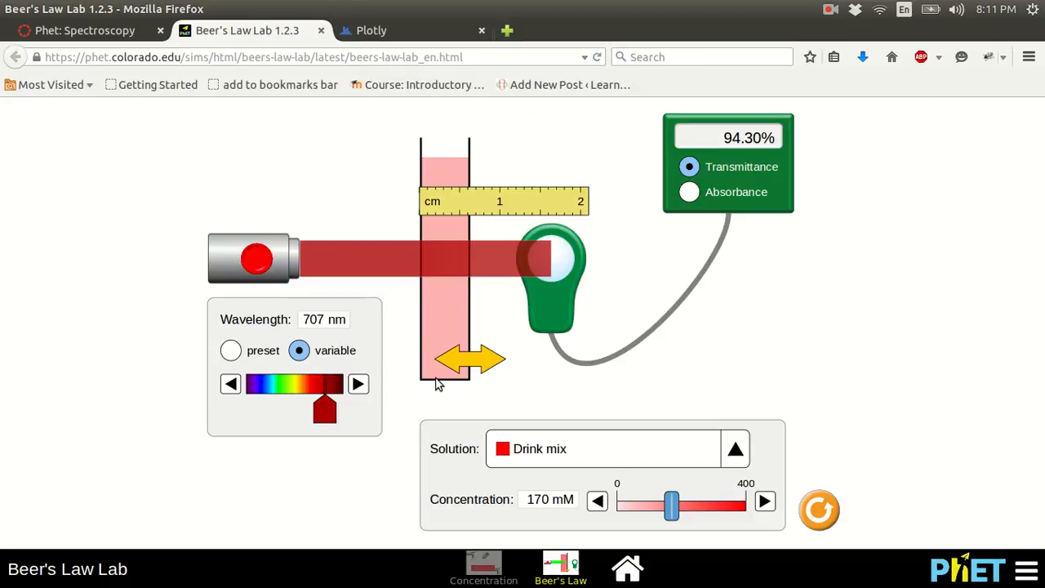
pyautogui.hotkey('alt', 'Tab')
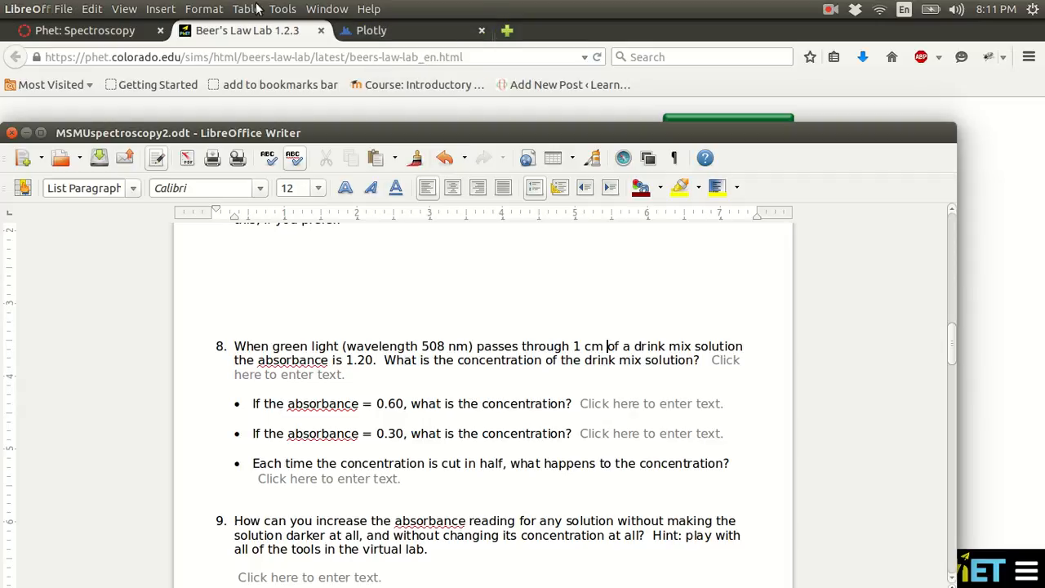
pyautogui.click(243, 31)
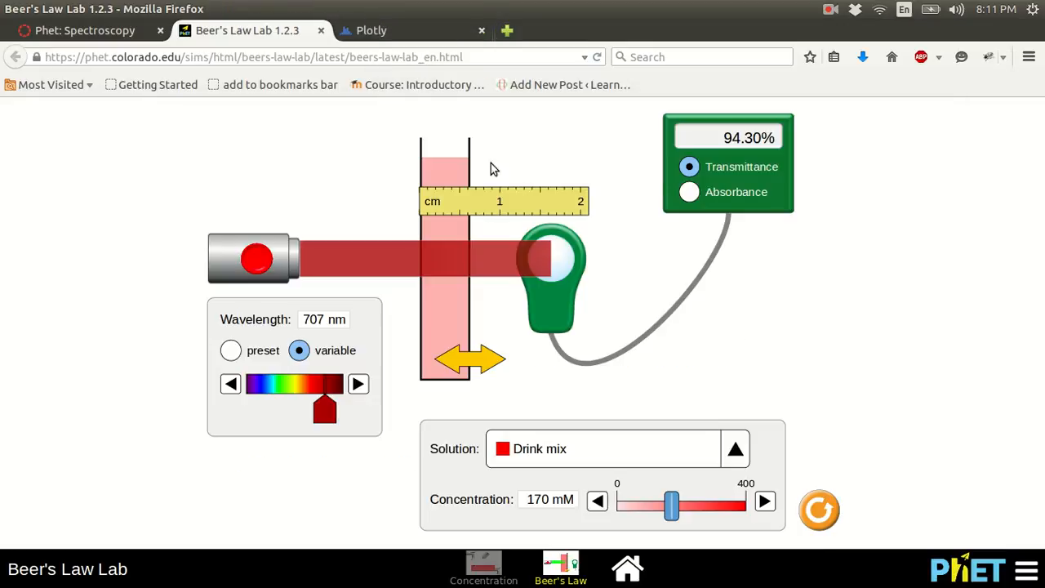
pyautogui.click(693, 192)
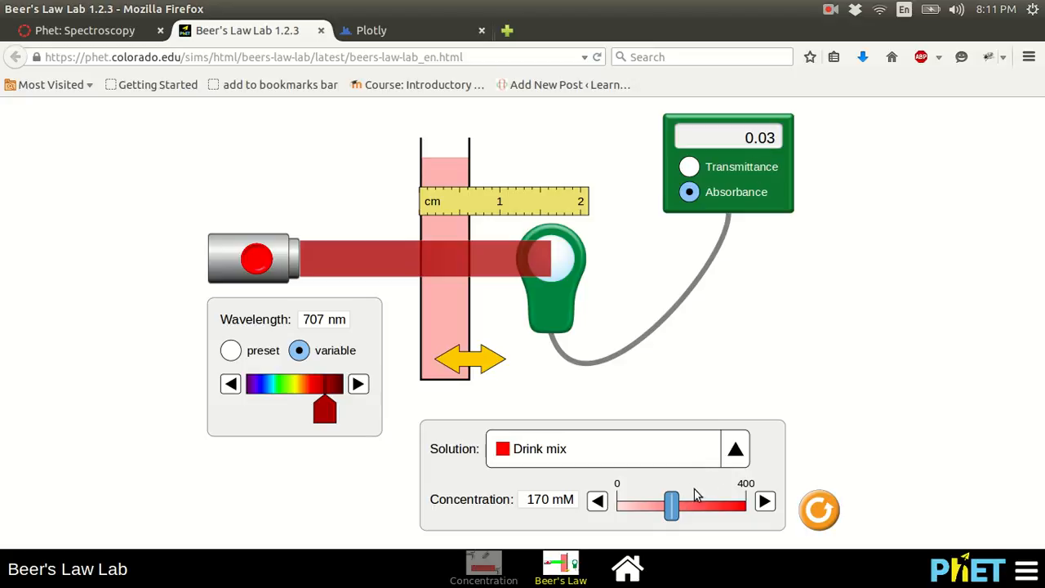
# - Widen the cuvette to about 1.8 cm and raise the drink mix concentration to 303 mM
pyautogui.moveTo(673, 506); pyautogui.dragTo(691, 529)
pyautogui.moveTo(483, 362); pyautogui.dragTo(592, 407)
pyautogui.moveTo(691, 508); pyautogui.dragTo(714, 535)
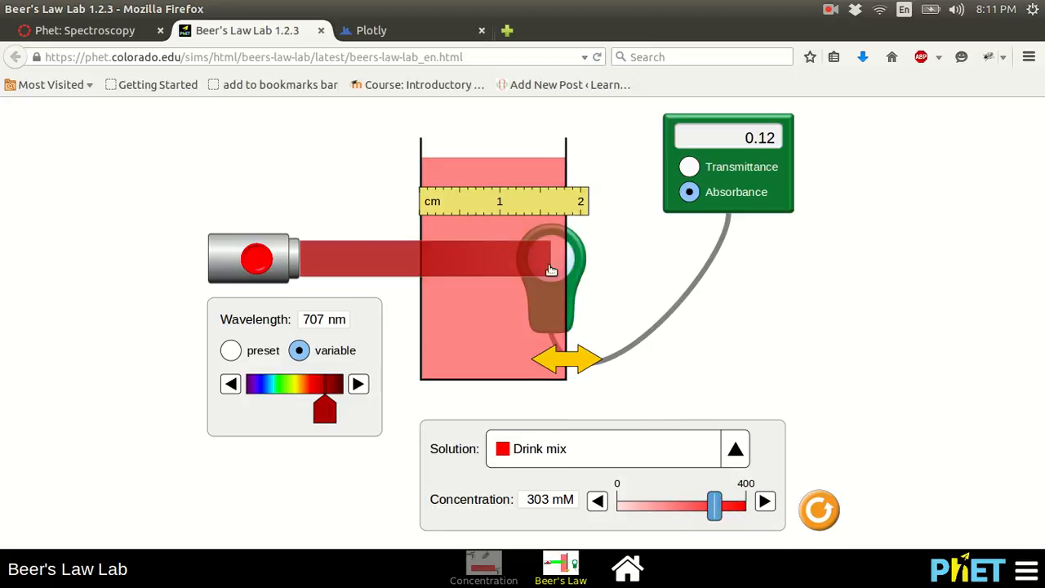
# - Try the light at 780 nm and at 380 nm, and lower the drink mix concentration to 220 mM
pyautogui.moveTo(325, 411); pyautogui.dragTo(515, 360)
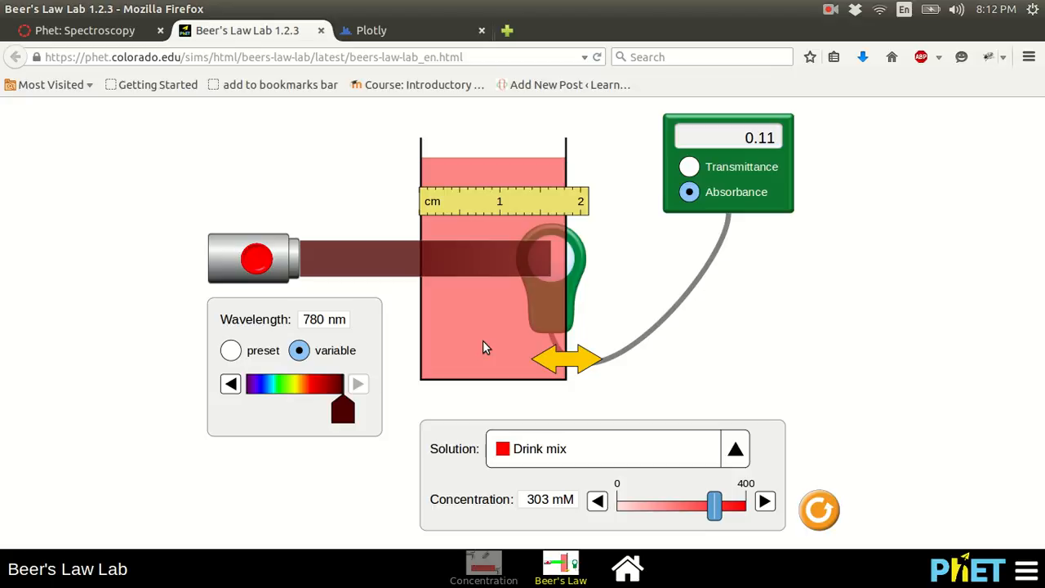
pyautogui.moveTo(345, 411); pyautogui.dragTo(225, 390)
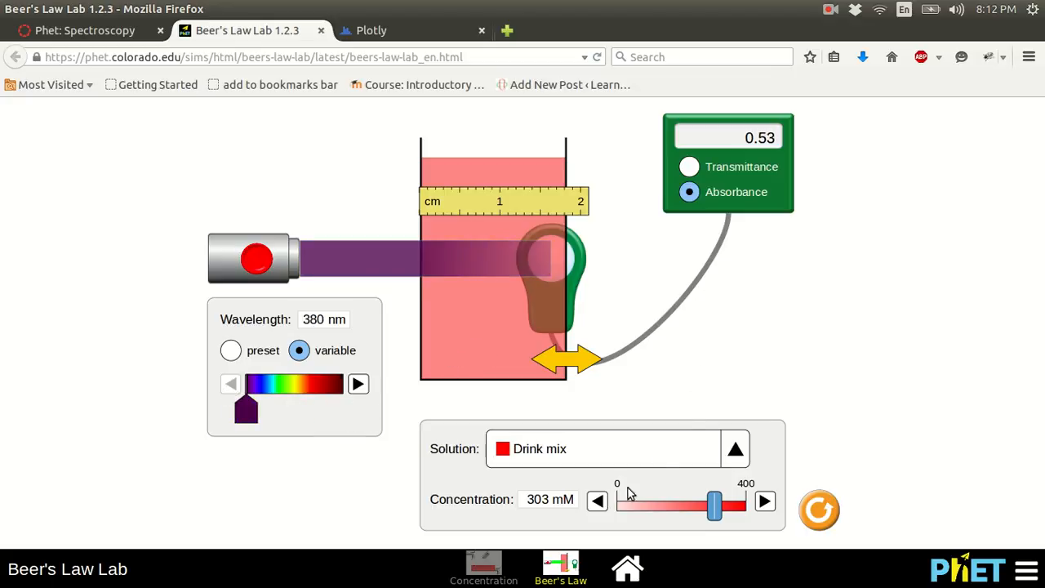
pyautogui.moveTo(717, 508); pyautogui.dragTo(688, 508)
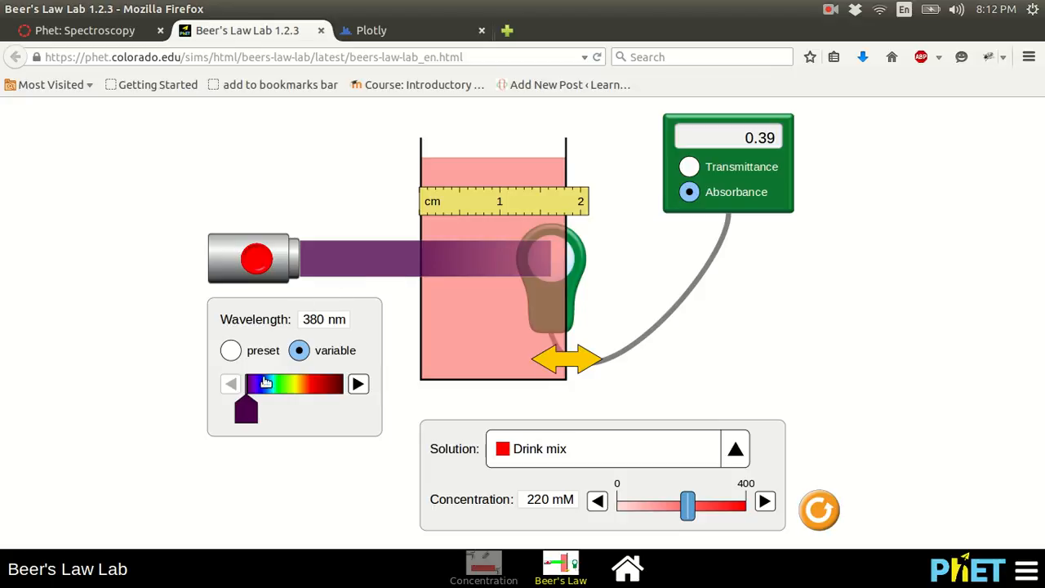
# - Set the light's wavelength to 508 nm and the drink mix concentration to 147 mM
pyautogui.moveTo(243, 410); pyautogui.dragTo(275, 418)
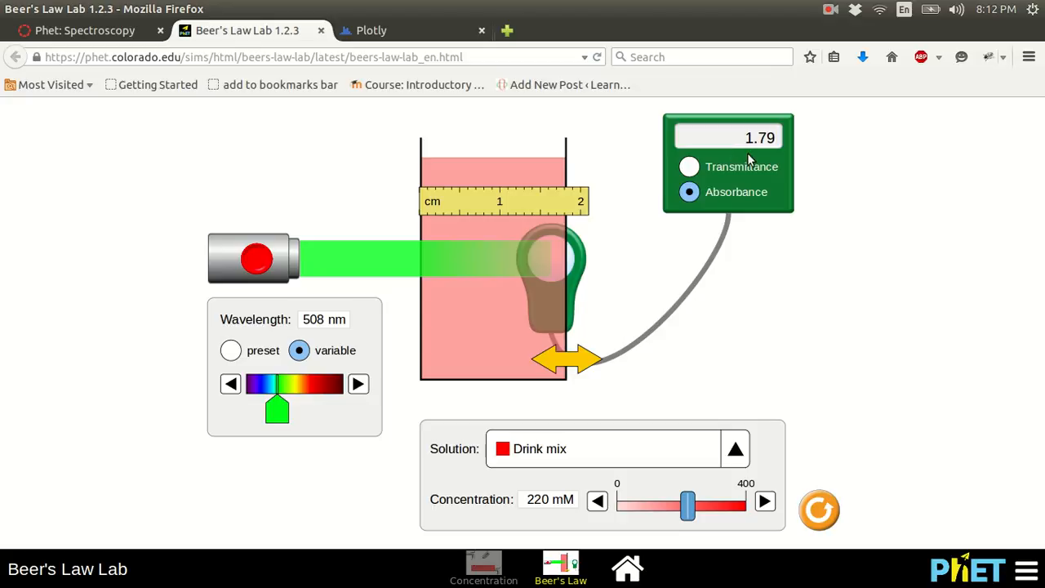
pyautogui.moveTo(687, 504); pyautogui.dragTo(663, 503)
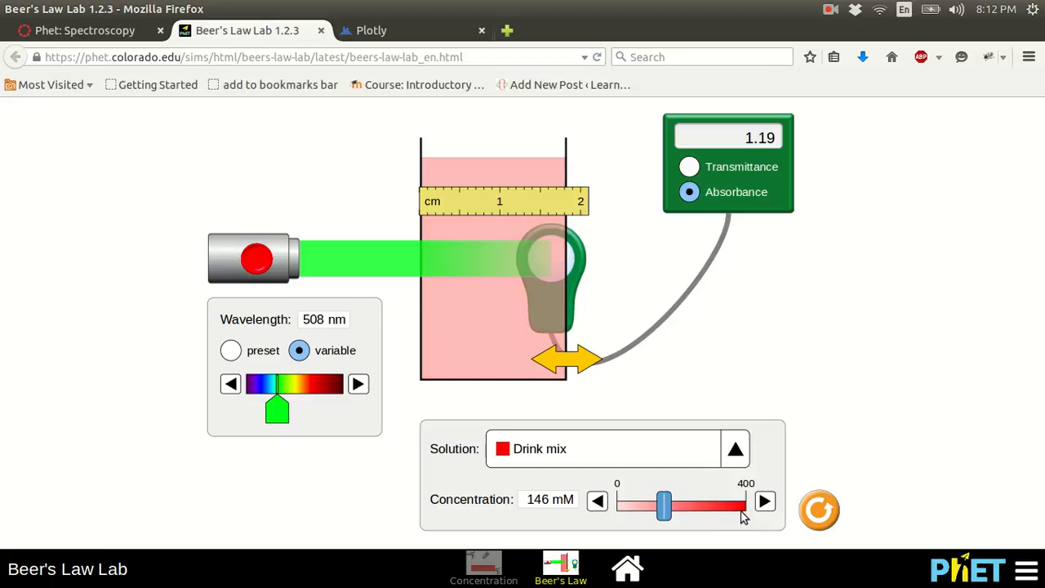
pyautogui.click(763, 503)
pyautogui.moveTo(569, 365); pyautogui.dragTo(588, 350)
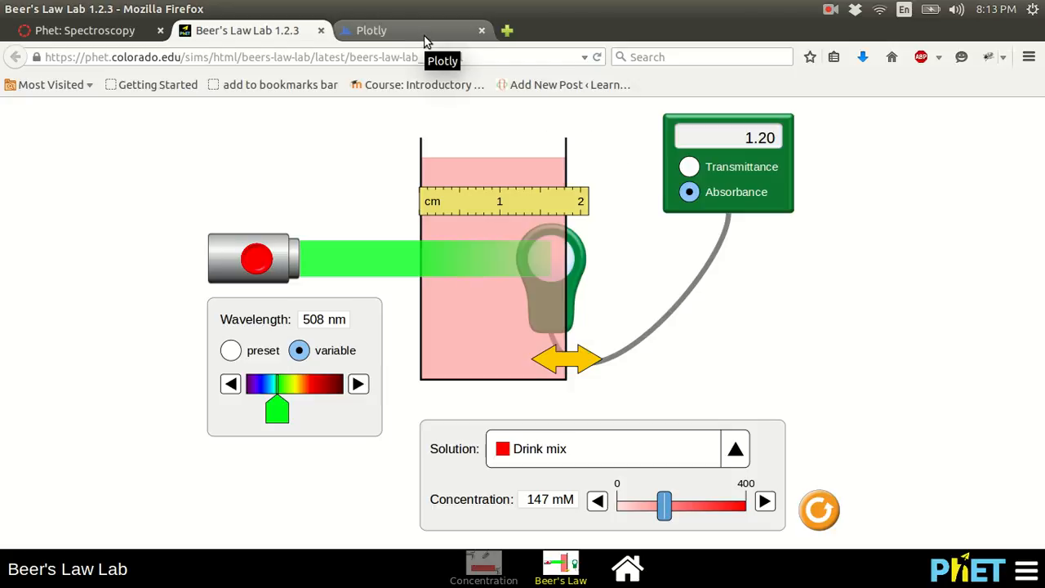
# - Switch to the worksheet in LibreOffice Writer and review the bulleted follow-up questions under question 8
pyautogui.hotkey('alt', 'Tab')
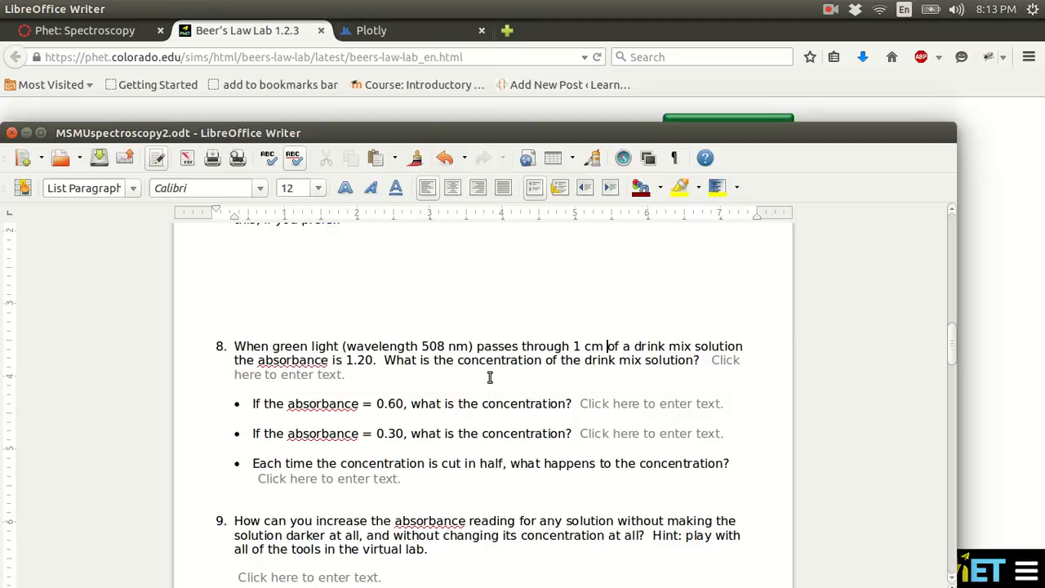
pyautogui.scroll(-1, 491, 378)
pyautogui.moveTo(254, 367); pyautogui.dragTo(566, 397)
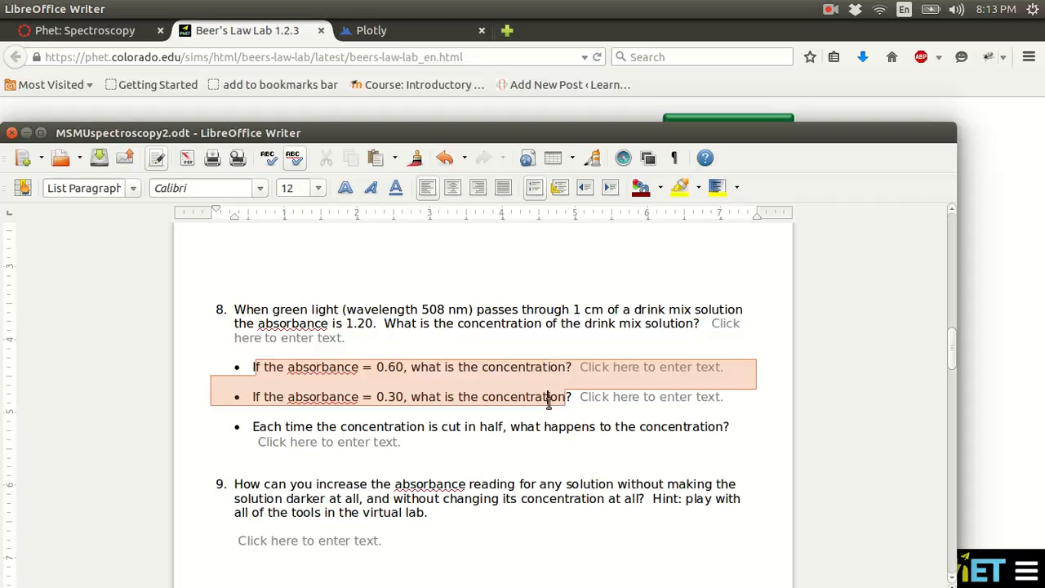
pyautogui.click(550, 399)
pyautogui.moveTo(266, 428); pyautogui.dragTo(468, 442)
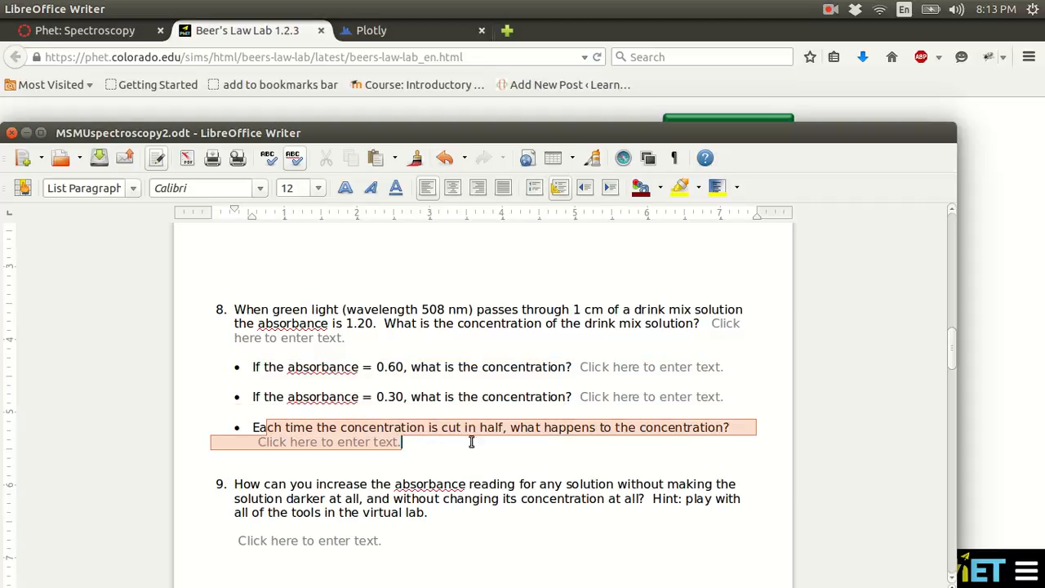
pyautogui.click(474, 441)
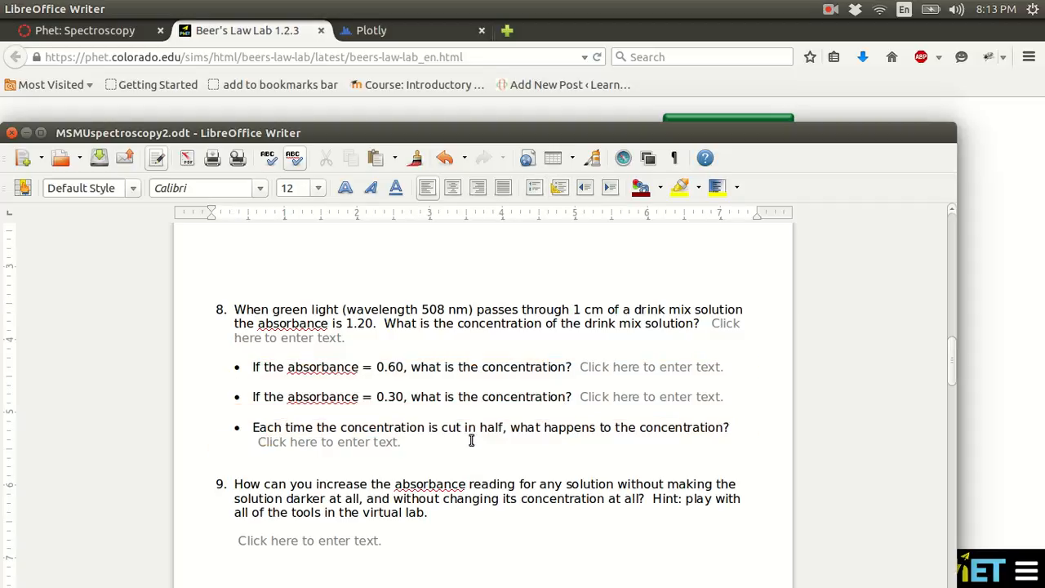
pyautogui.doubleClick(385, 427)
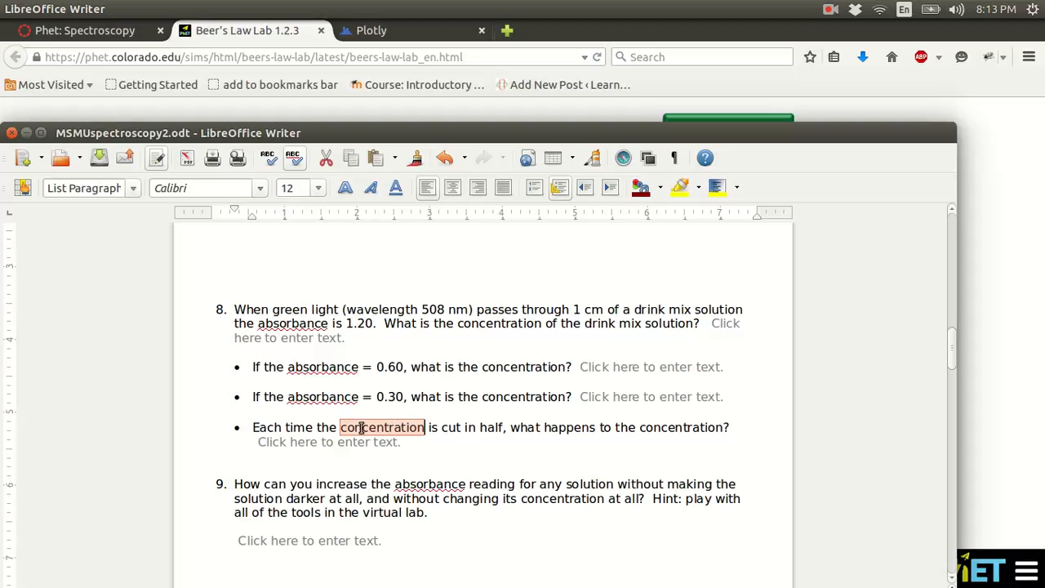
pyautogui.write('path')
pyautogui.press('BackSpace')
pyautogui.press('BackSpace')
pyautogui.press('BackSpace')
pyautogui.press('BackSpace')
pyautogui.write('conc')
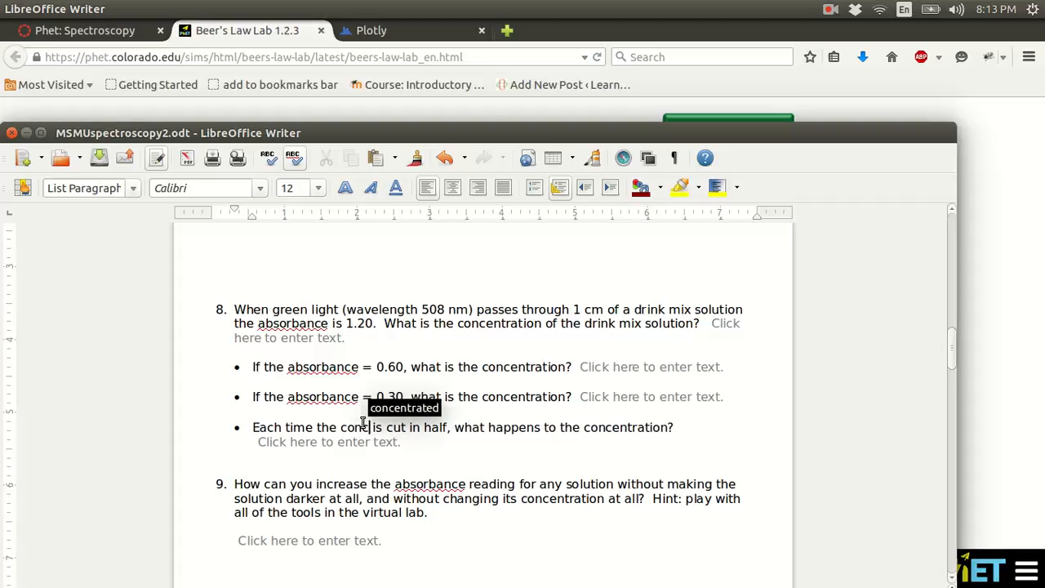
pyautogui.hotkey('ctrl', 'z')
pyautogui.hotkey('ctrl', 'z')
pyautogui.hotkey('ctrl', 'z')
pyautogui.hotkey('ctrl', 'z')
pyautogui.hotkey('ctrl', 'z')
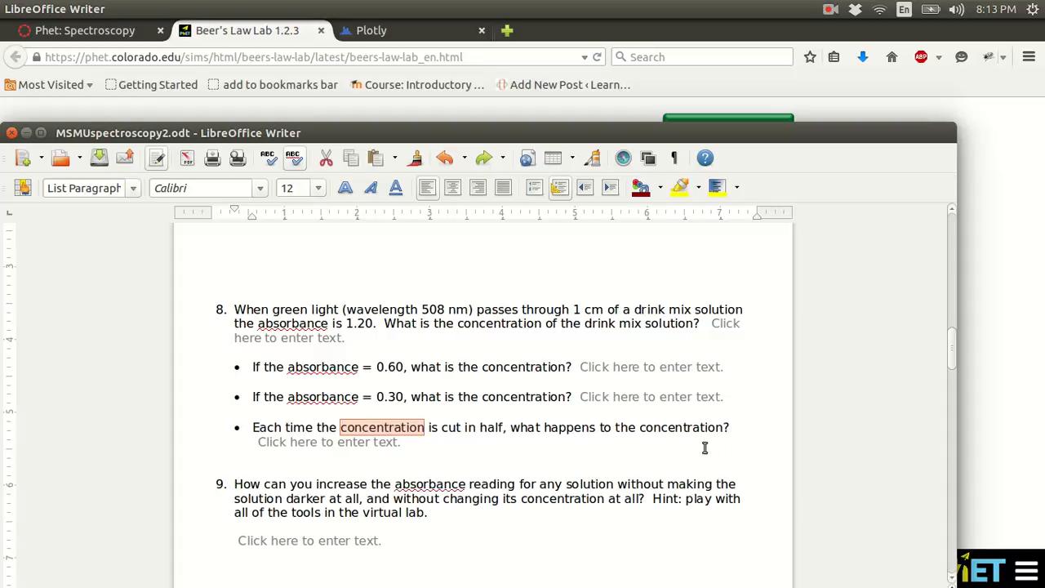
# - Replace the final word "concentration" with "absorbance" in question 8's third bullet
pyautogui.doubleClick(699, 428)
pyautogui.write('absorba')
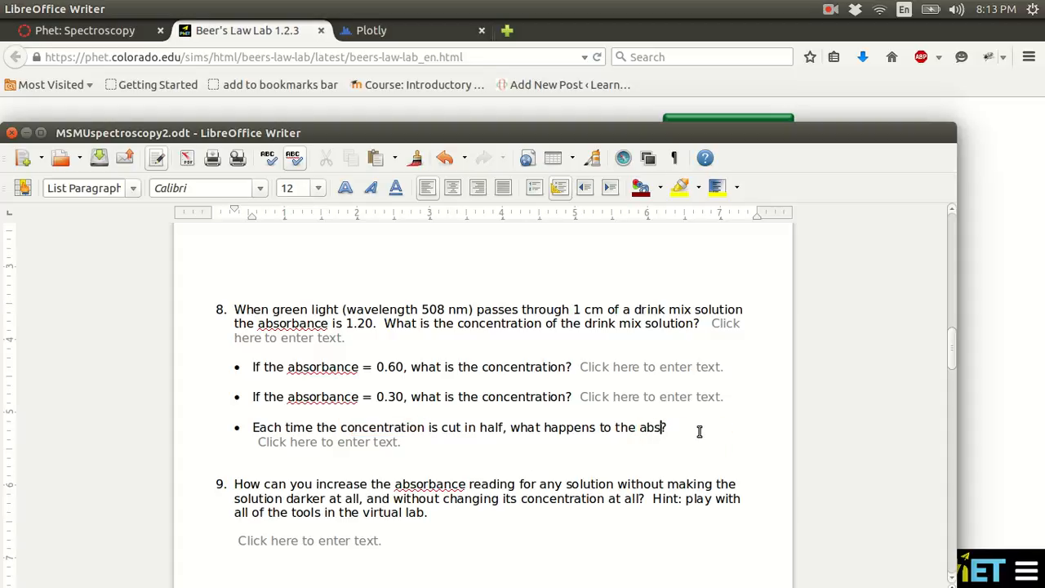
pyautogui.write('nce')
pyautogui.tripleClick(683, 427)
pyautogui.click(654, 427)
# - Review question 9 on increasing the absorbance reading and question 10 with its KMnO4 absorbance spectrum
pyautogui.scroll(-3, 411, 420)
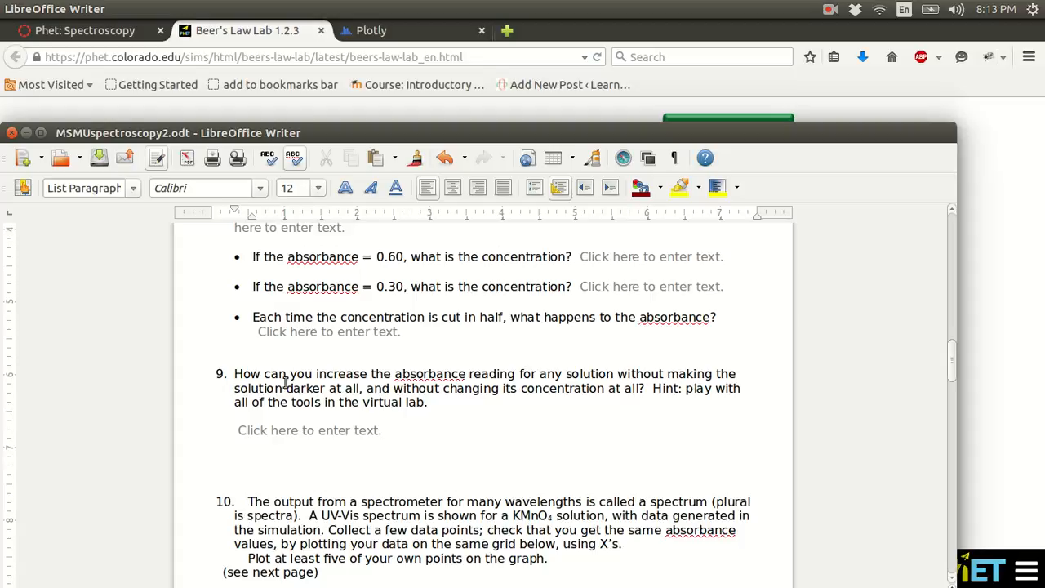
pyautogui.moveTo(234, 370); pyautogui.dragTo(429, 403)
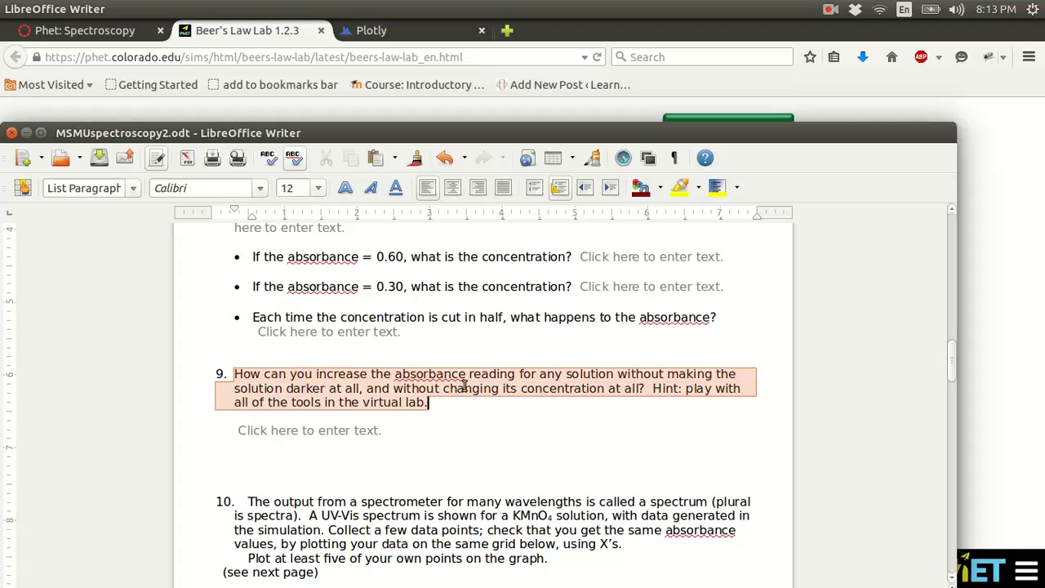
pyautogui.click(268, 357)
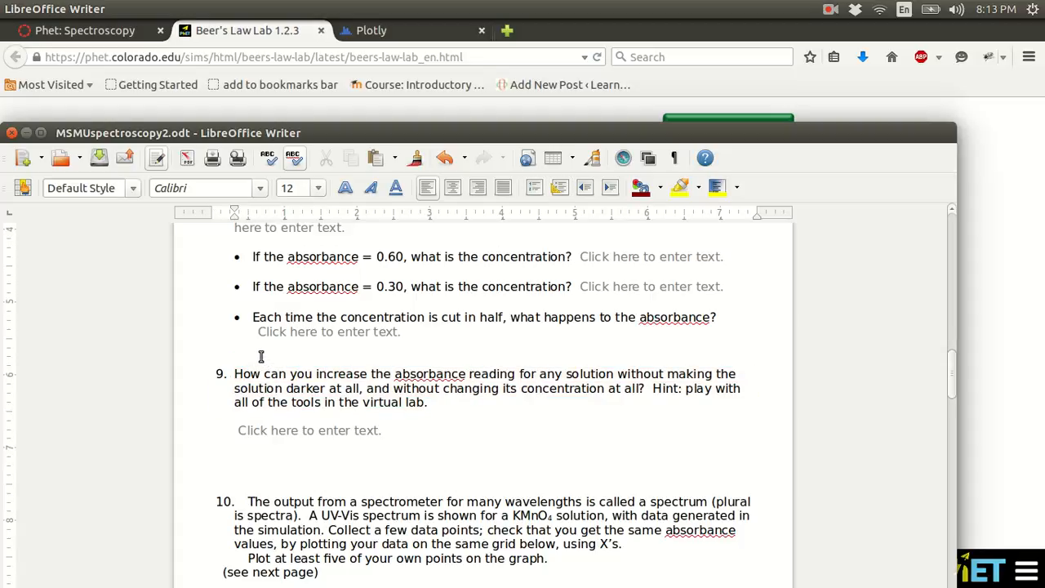
pyautogui.scroll(-20, 261, 356)
pyautogui.scroll(15, 261, 356)
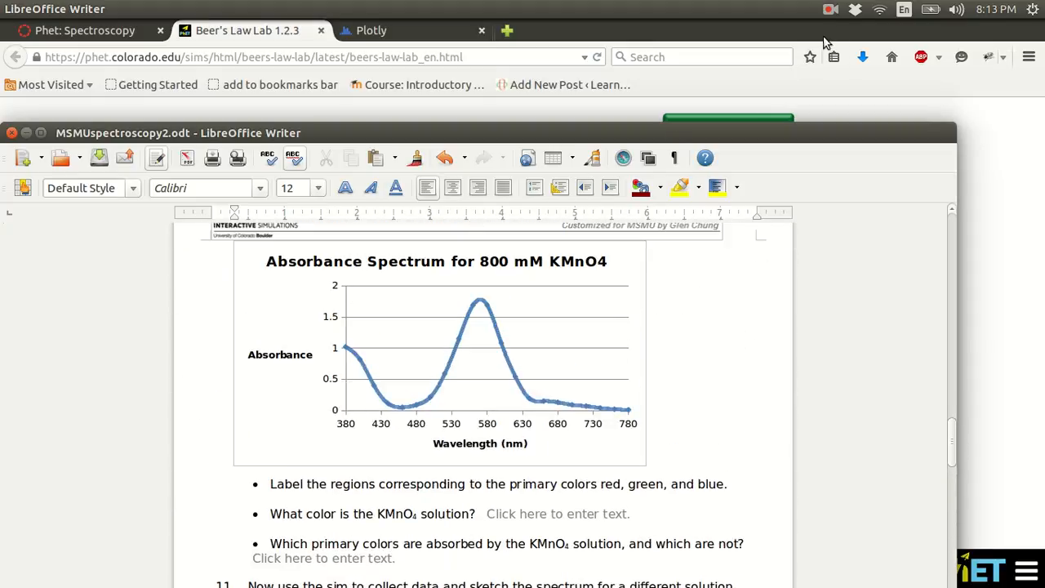
pyautogui.scroll(10, 684, 222)
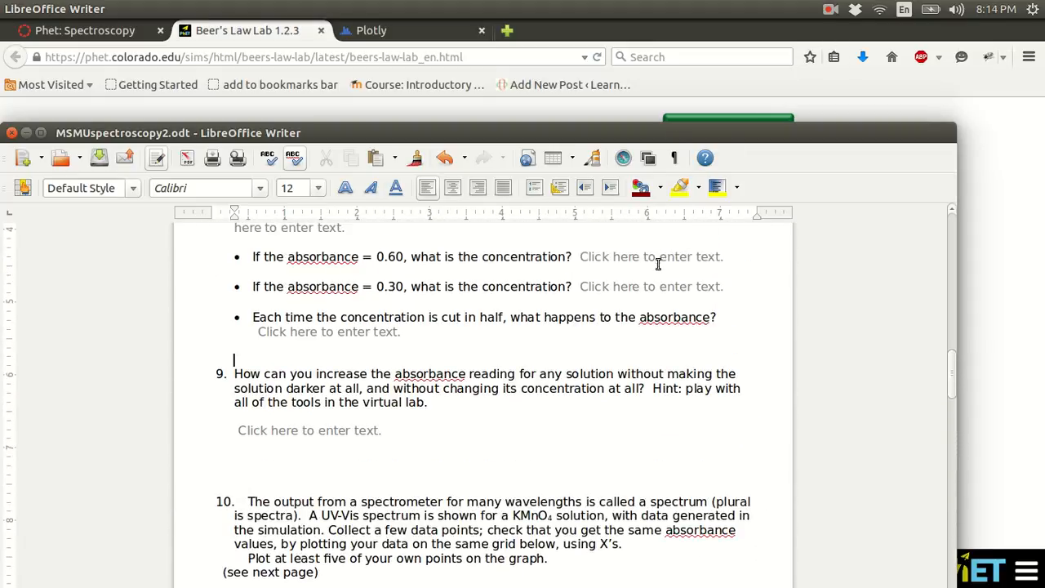